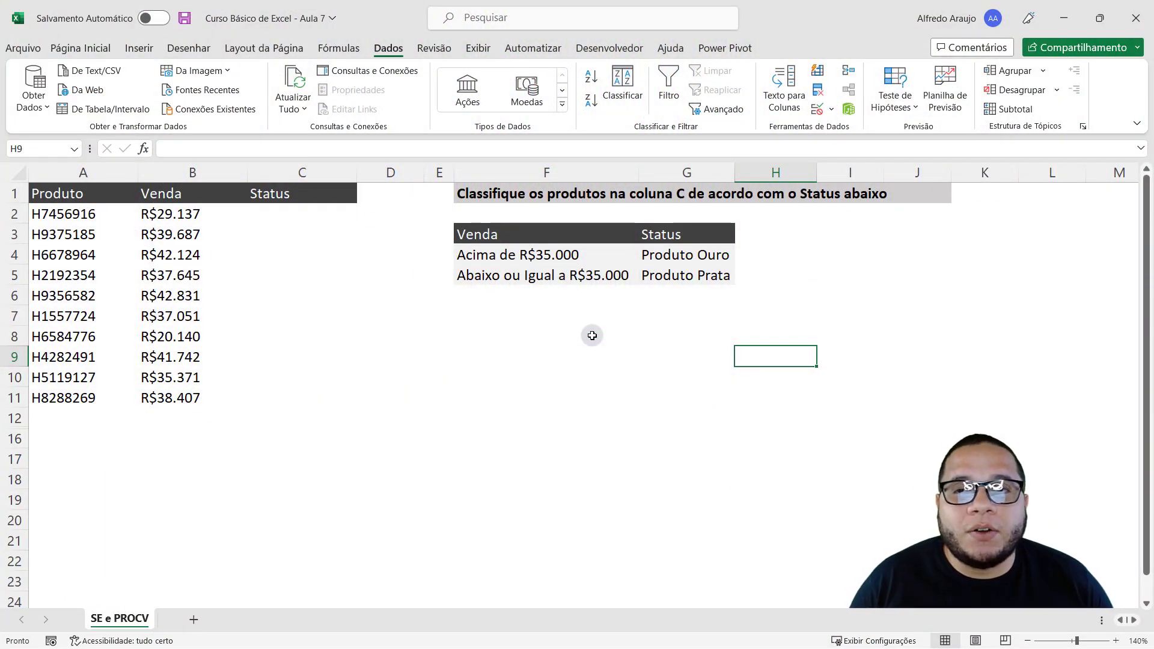
Step: Select the product codes in column A and the sales in column B, then pick cell C2
left_click(574, 334)
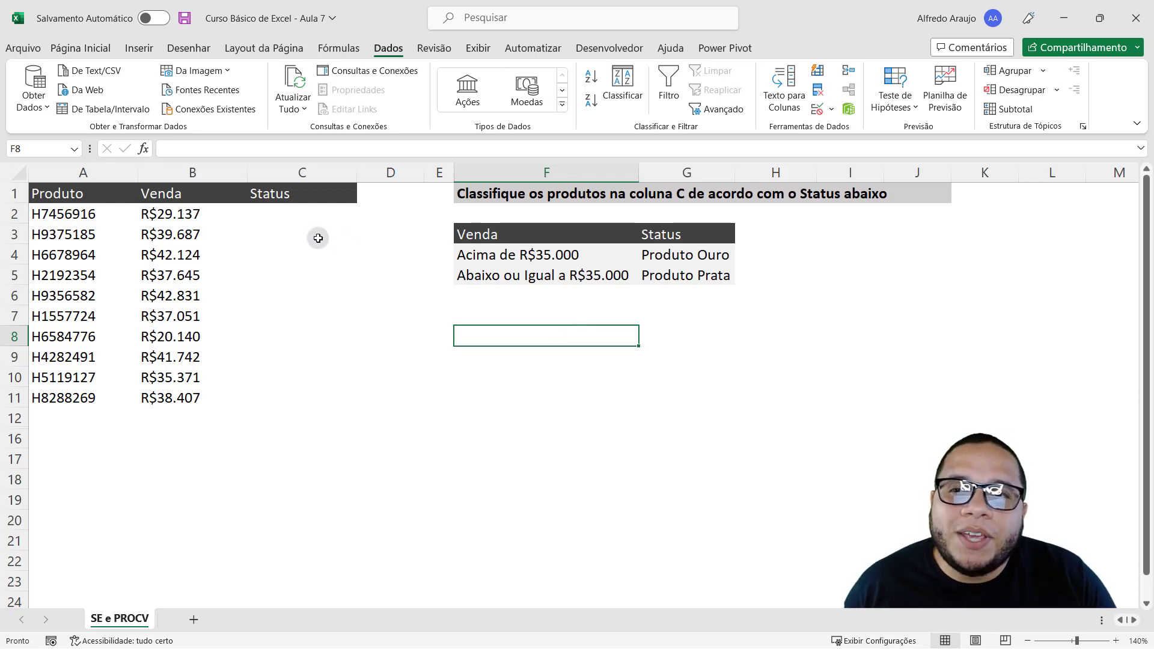
left_click(170, 234)
left_click_drag(63, 214, 63, 378)
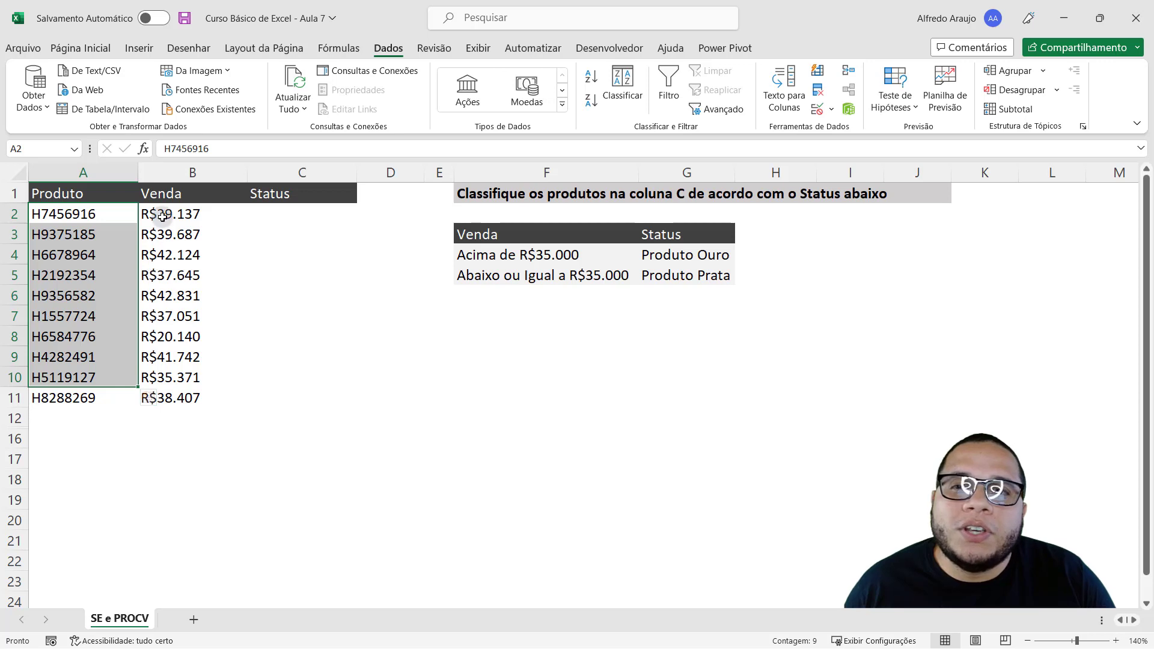
left_click_drag(162, 216, 155, 394)
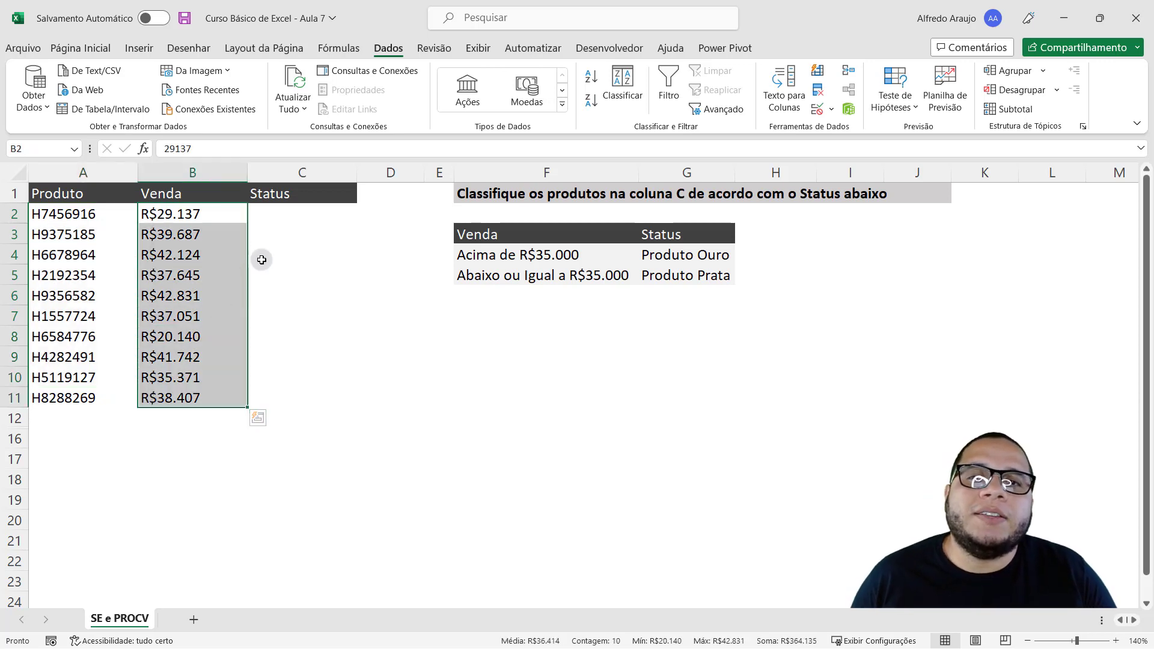
left_click(279, 217)
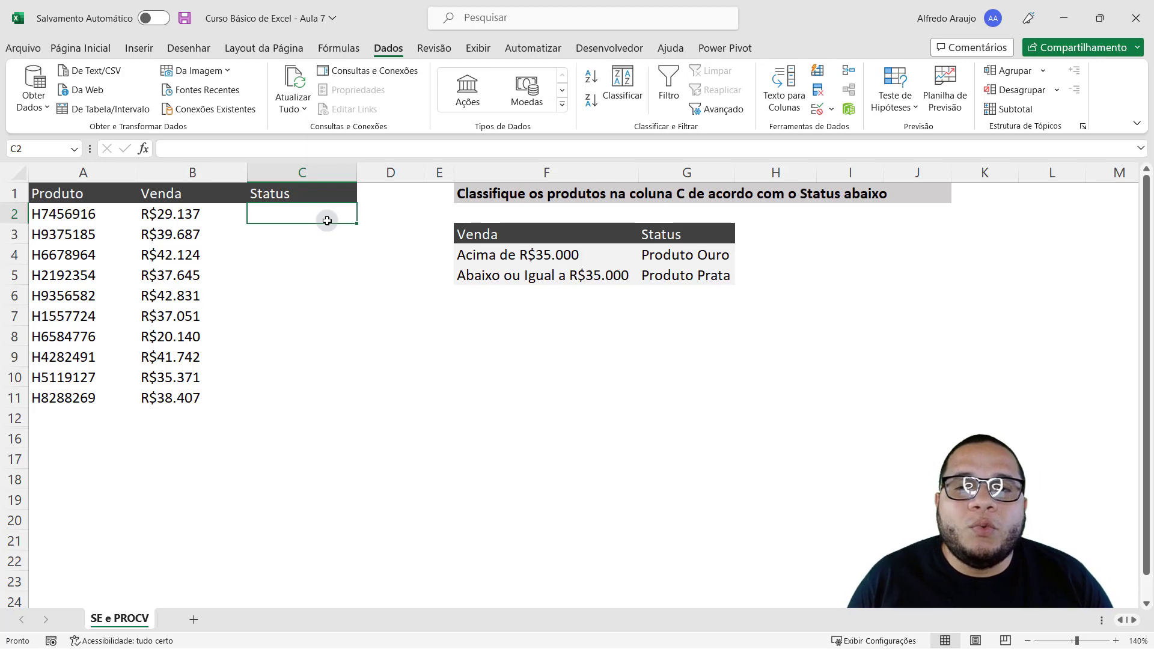
Step: Insert the SE function in C2 so it reads =SE(
type("=")
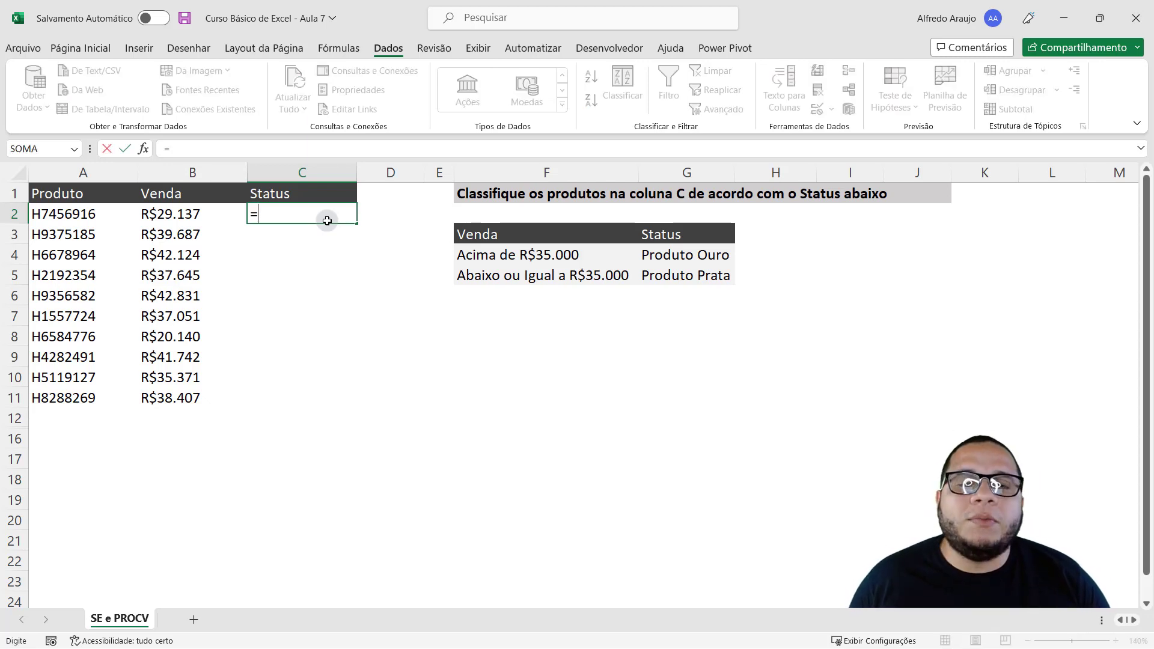
key("Escape")
scroll(340, 277, "up", 4)
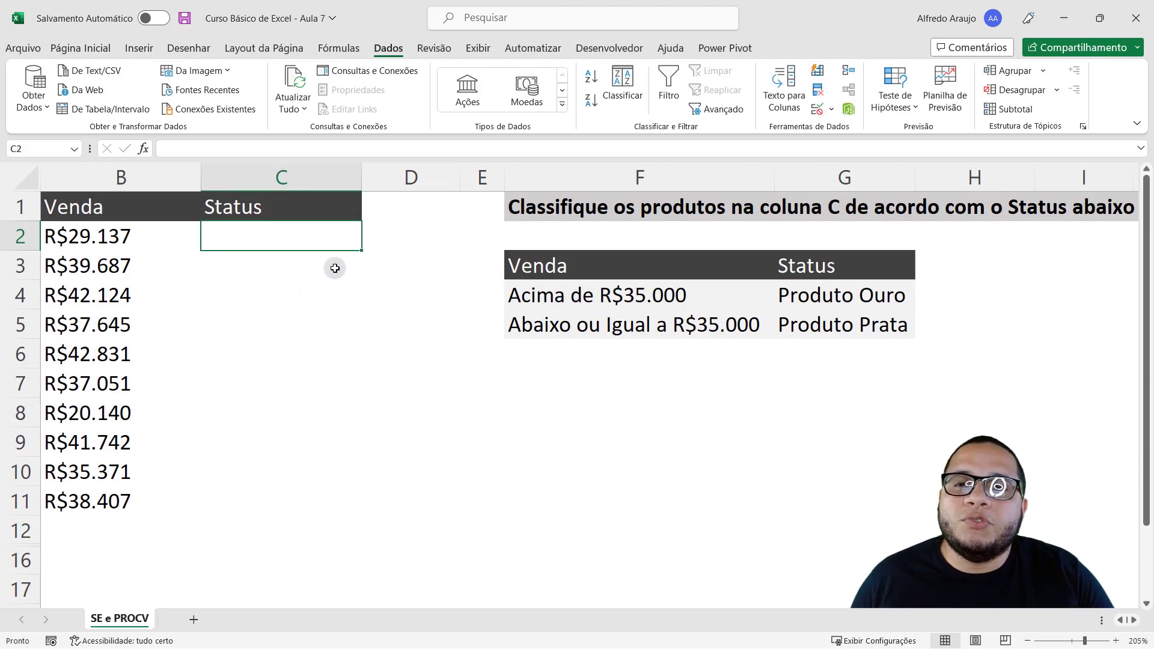
scroll(599, 506, "left", 1)
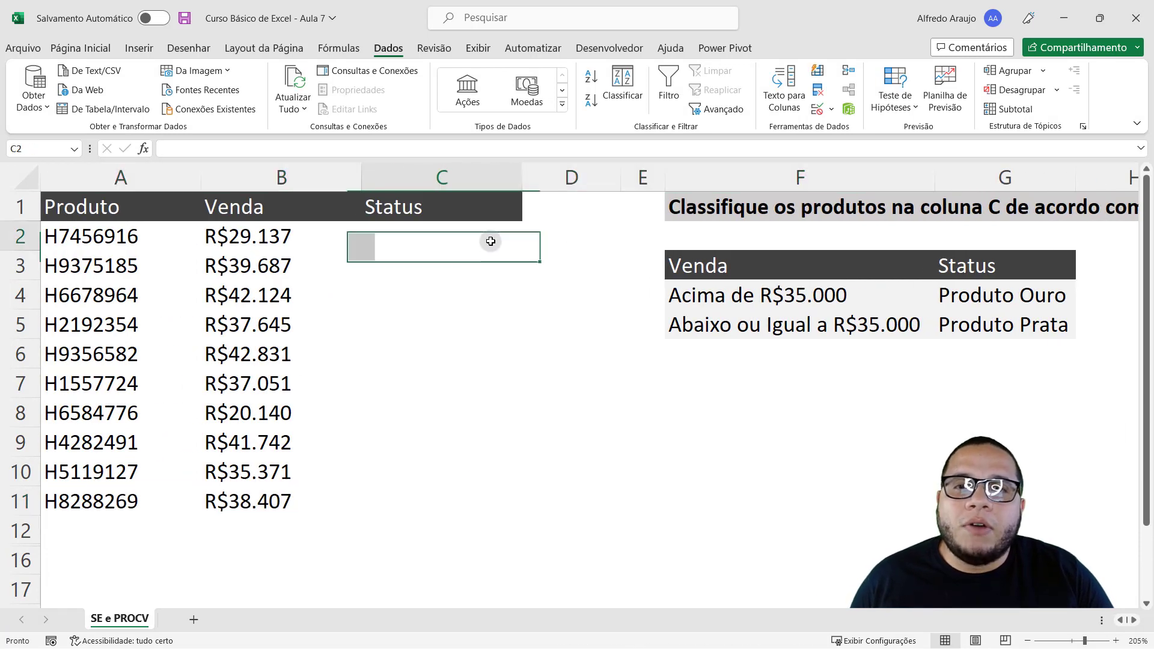
key("Caps_Lock")
type("=se")
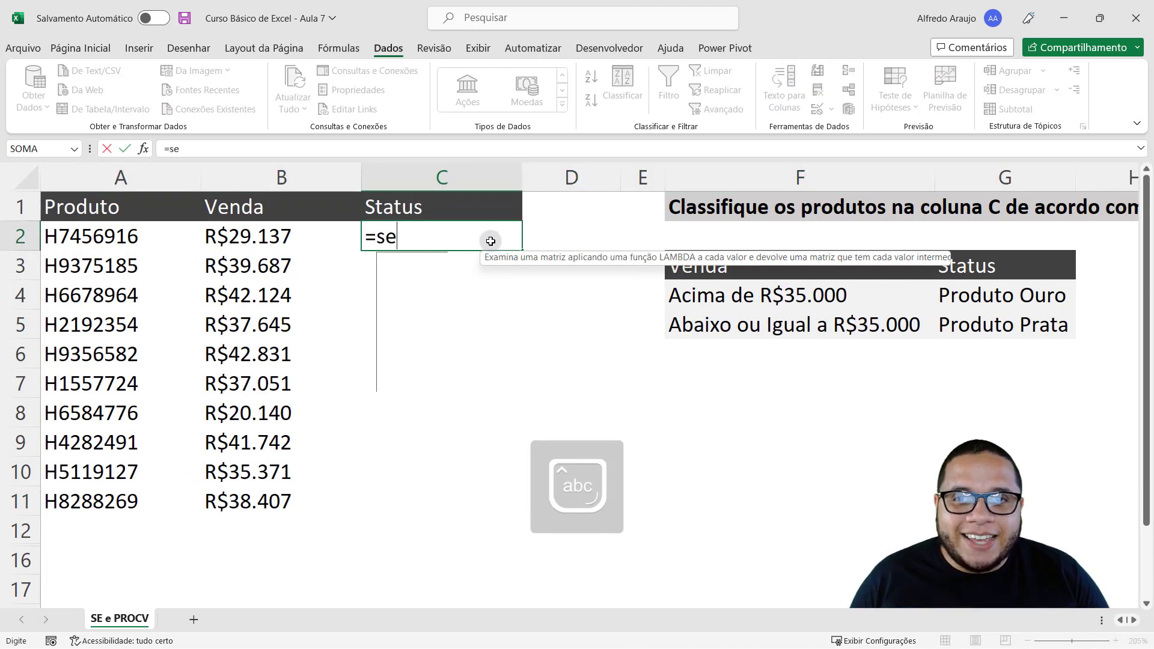
key("Tab")
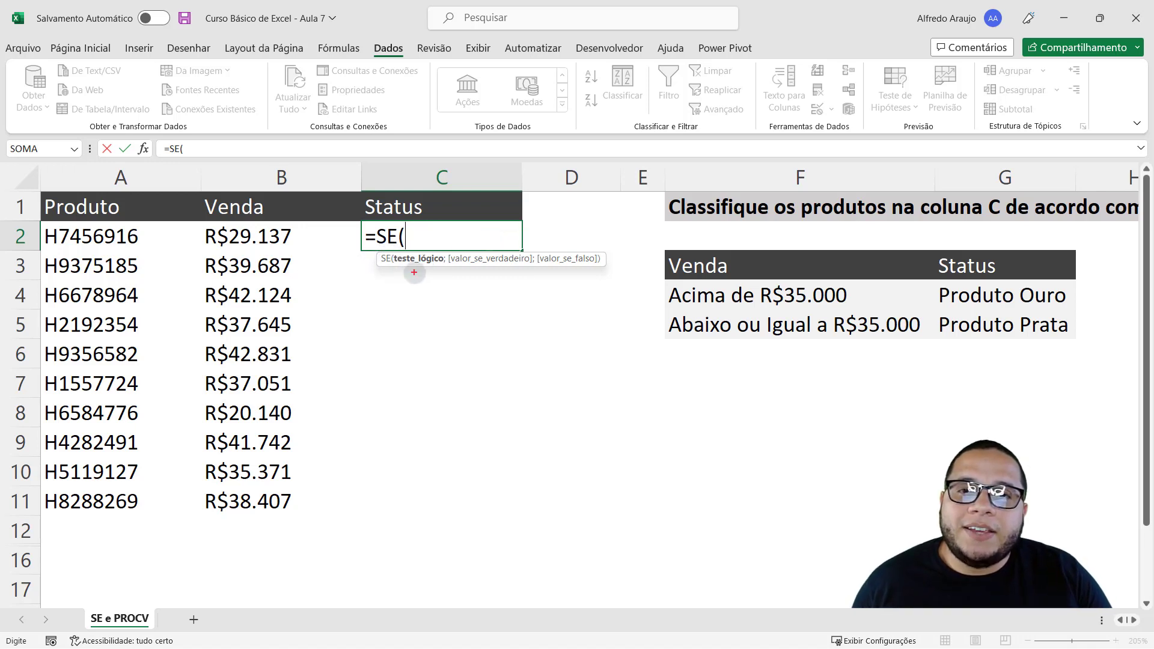
left_click_drag(418, 271, 418, 354)
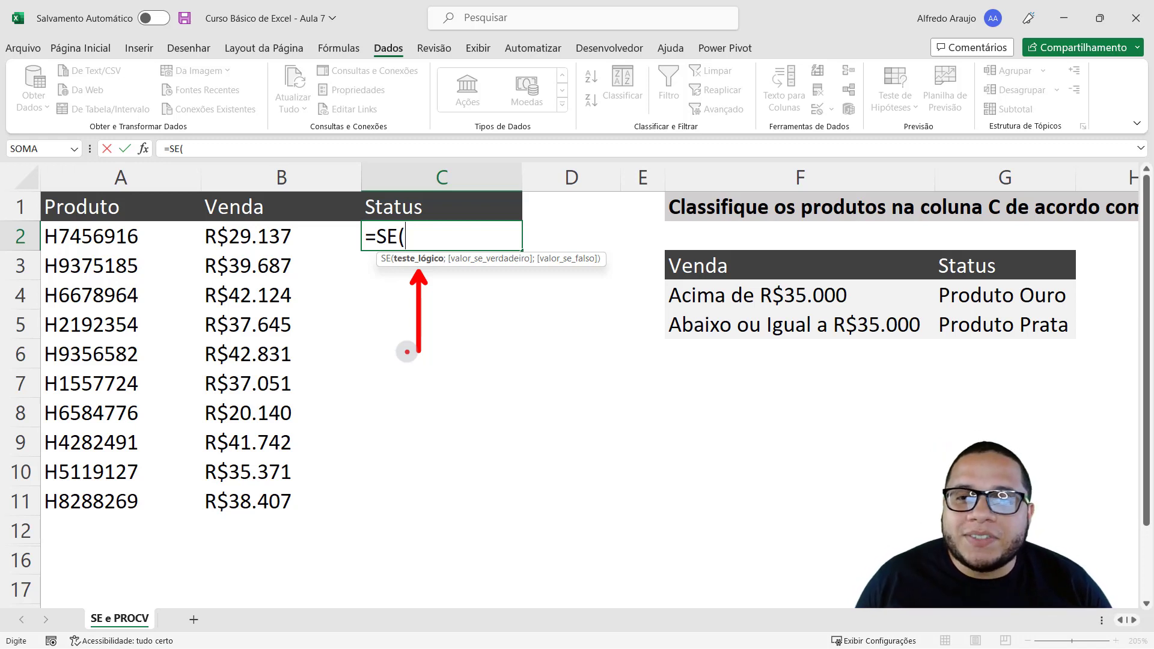
key("Escape")
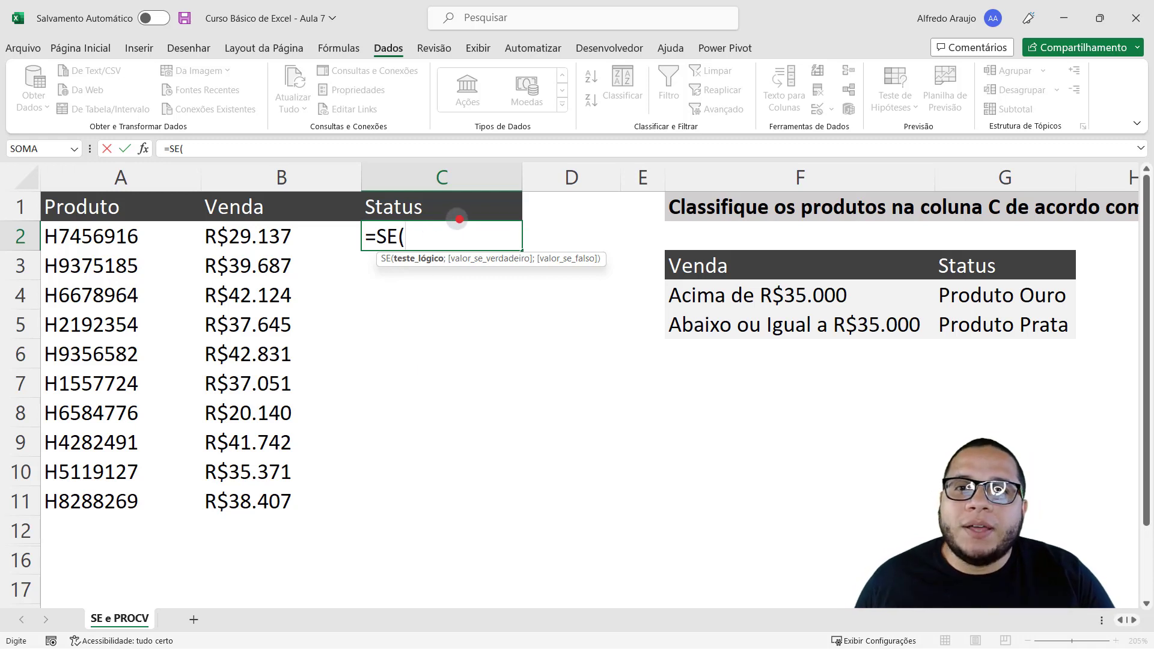
left_click_drag(443, 232, 655, 120)
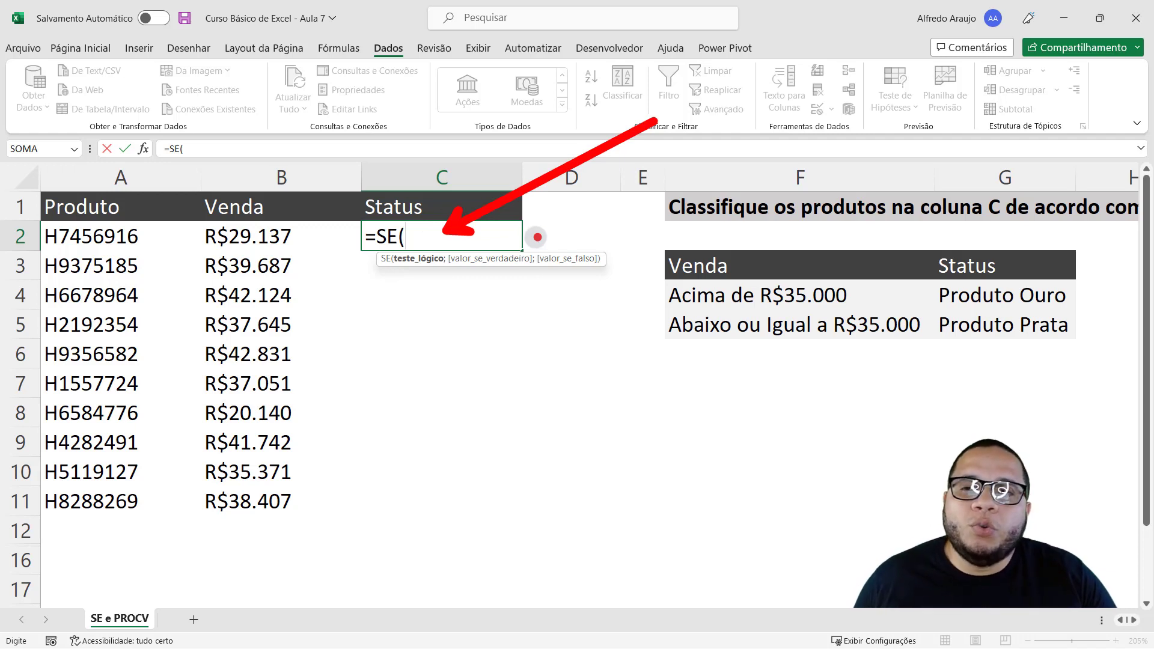
left_click_drag(144, 231, 264, 90)
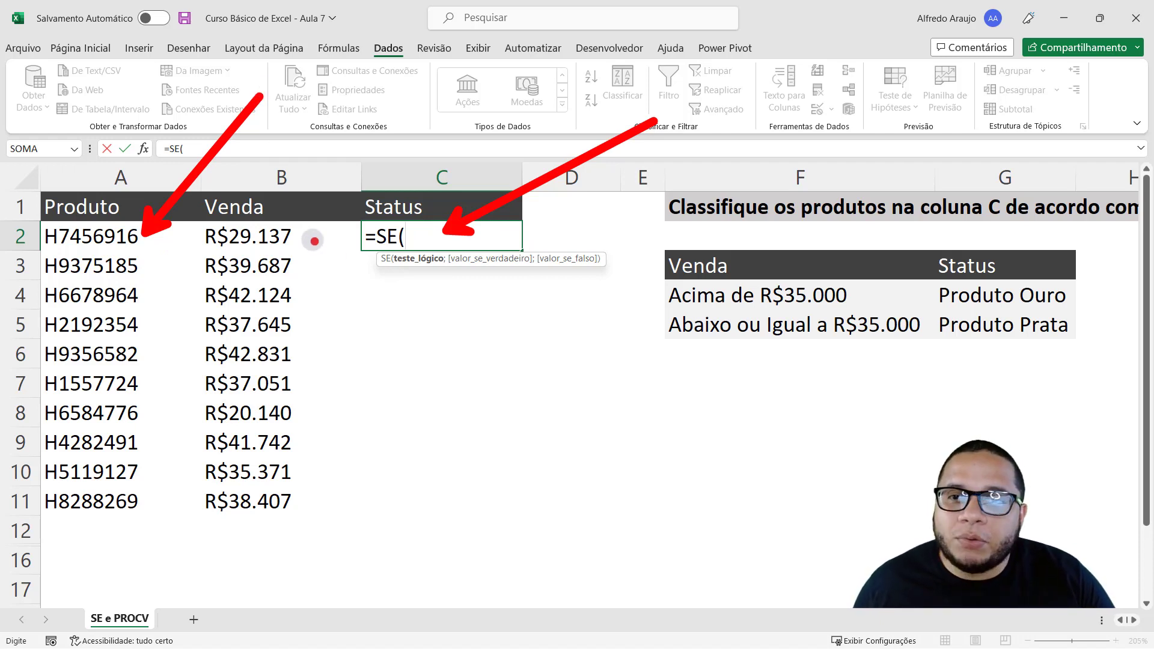
left_click_drag(310, 235, 407, 118)
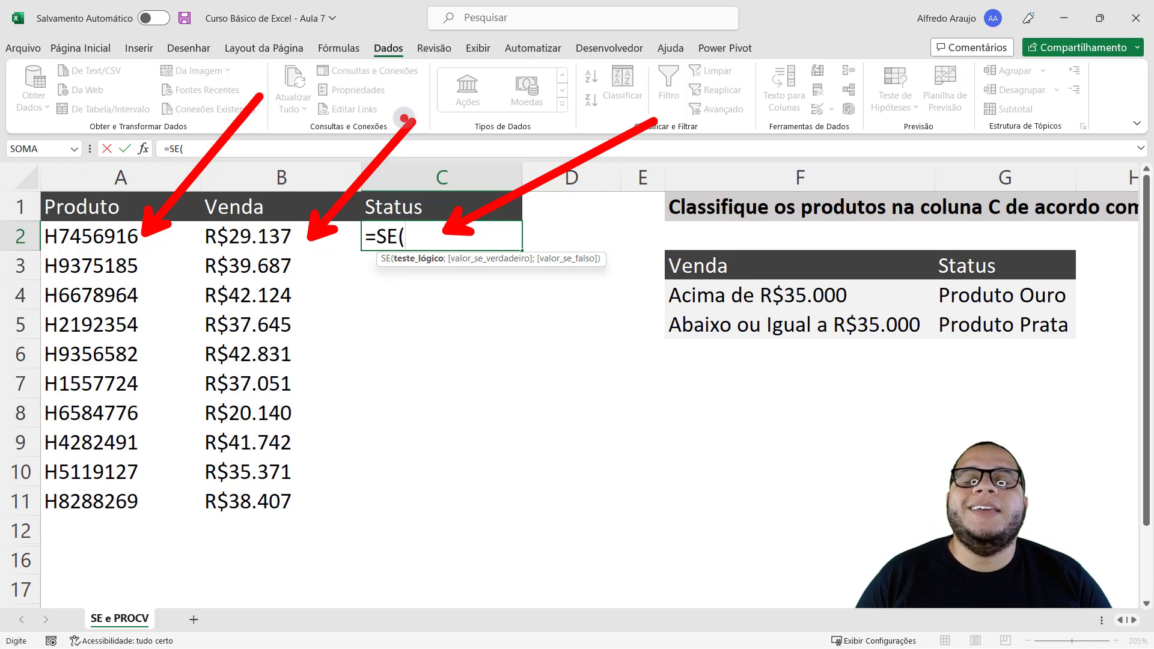
Step: Enter B2>35000; as the SE formula's logical test in C2
left_click(296, 236)
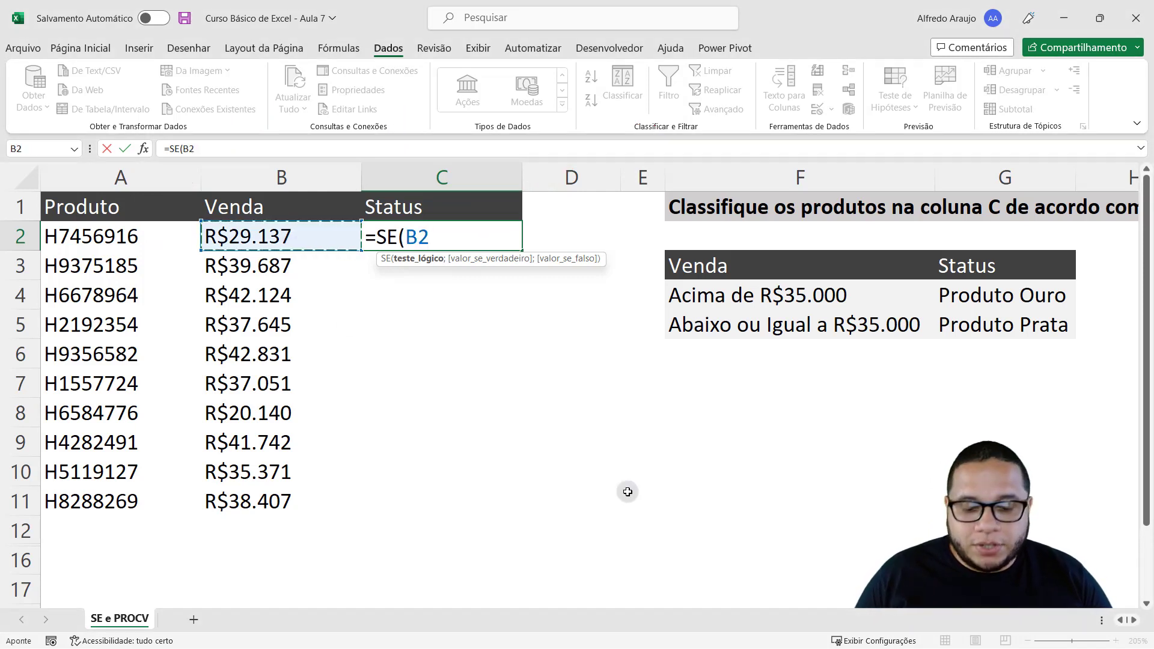
type(">35")
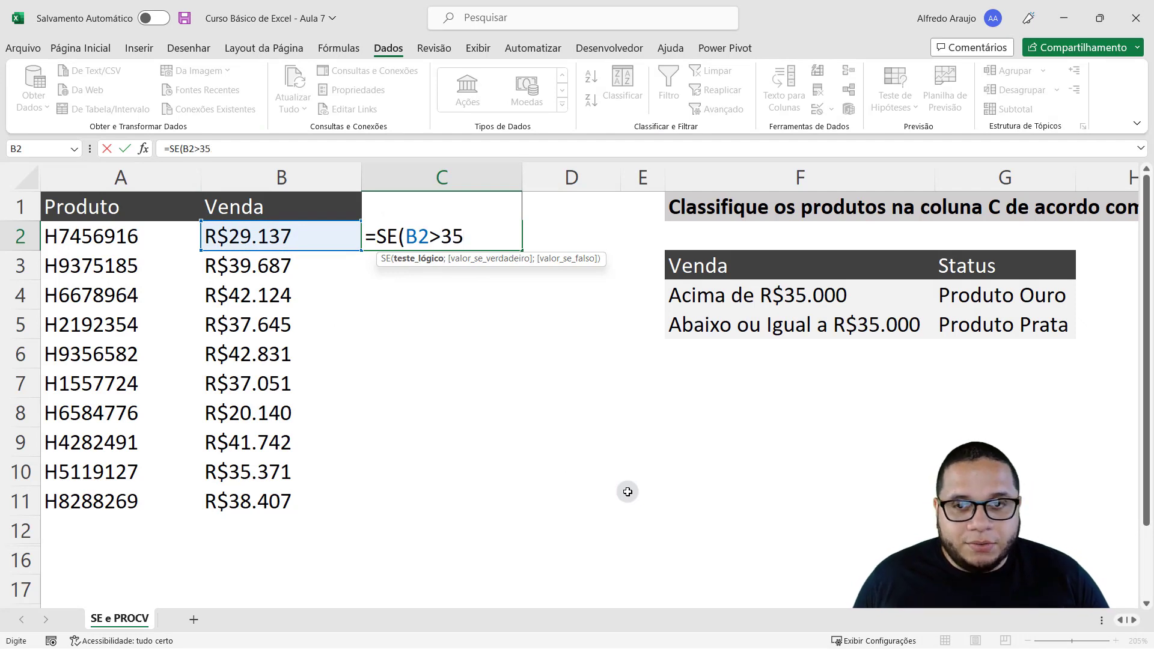
type("000")
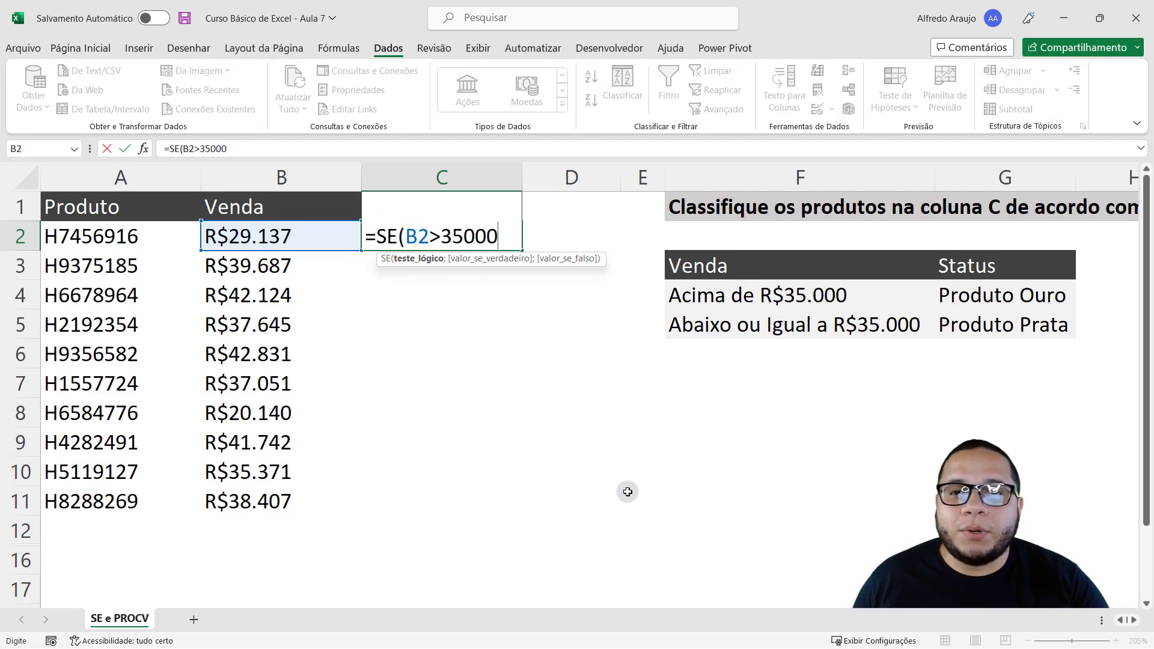
type(";")
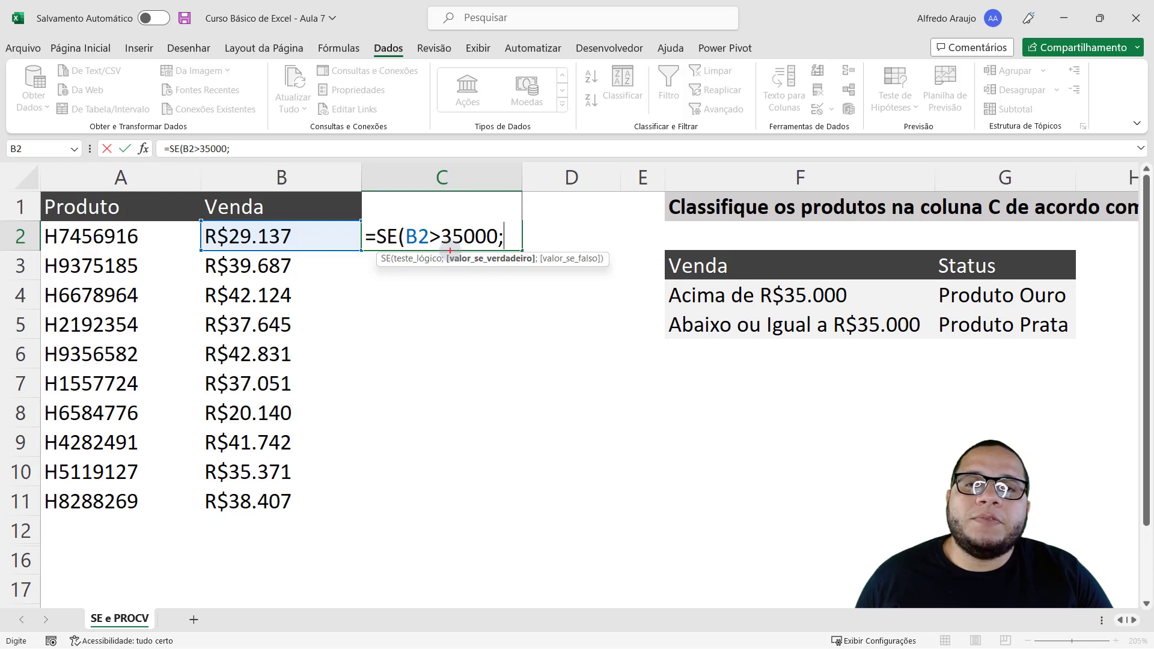
left_click_drag(446, 249, 539, 270)
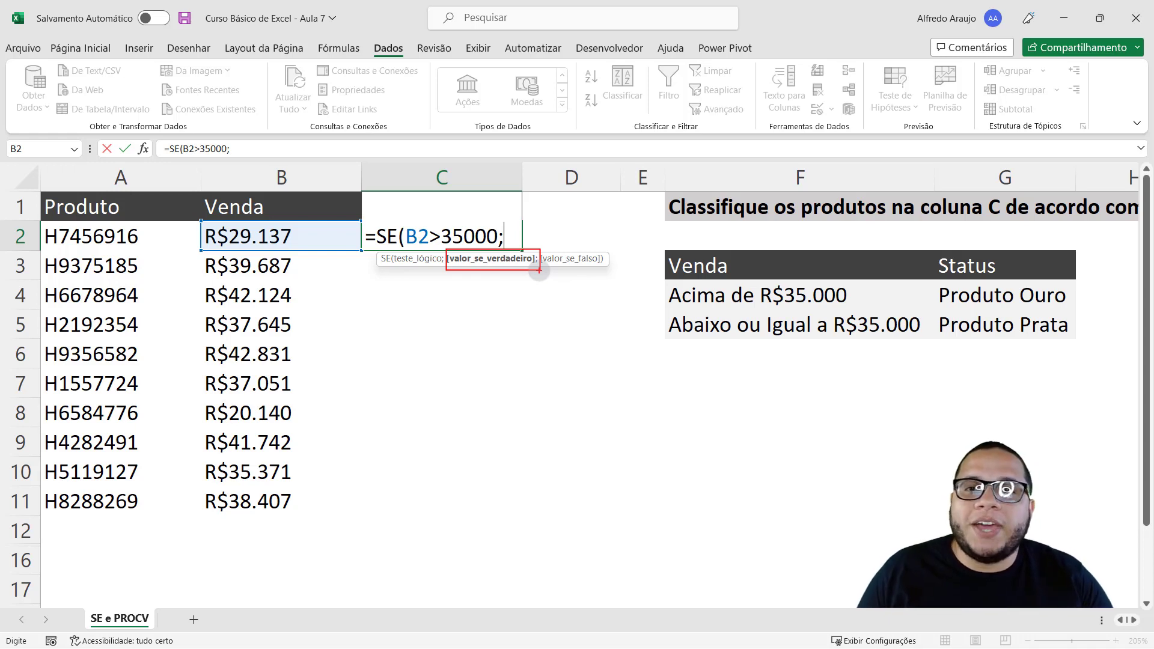
key("Escape")
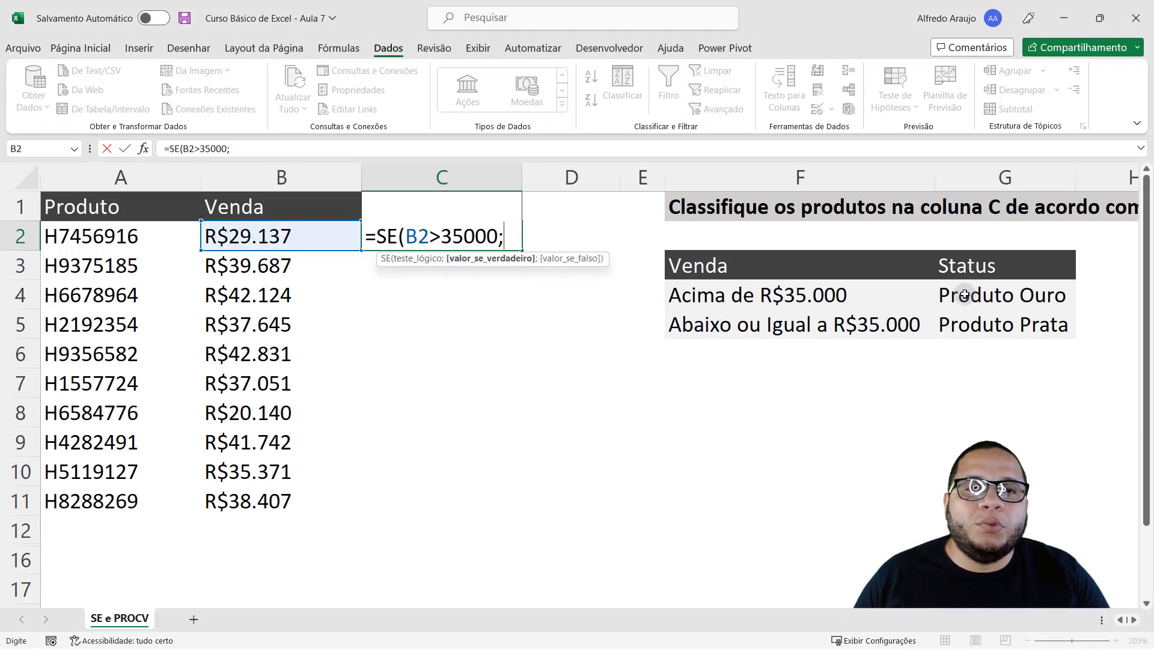
left_click_drag(932, 279, 1073, 311)
left_click_drag(655, 277, 852, 312)
key("e")
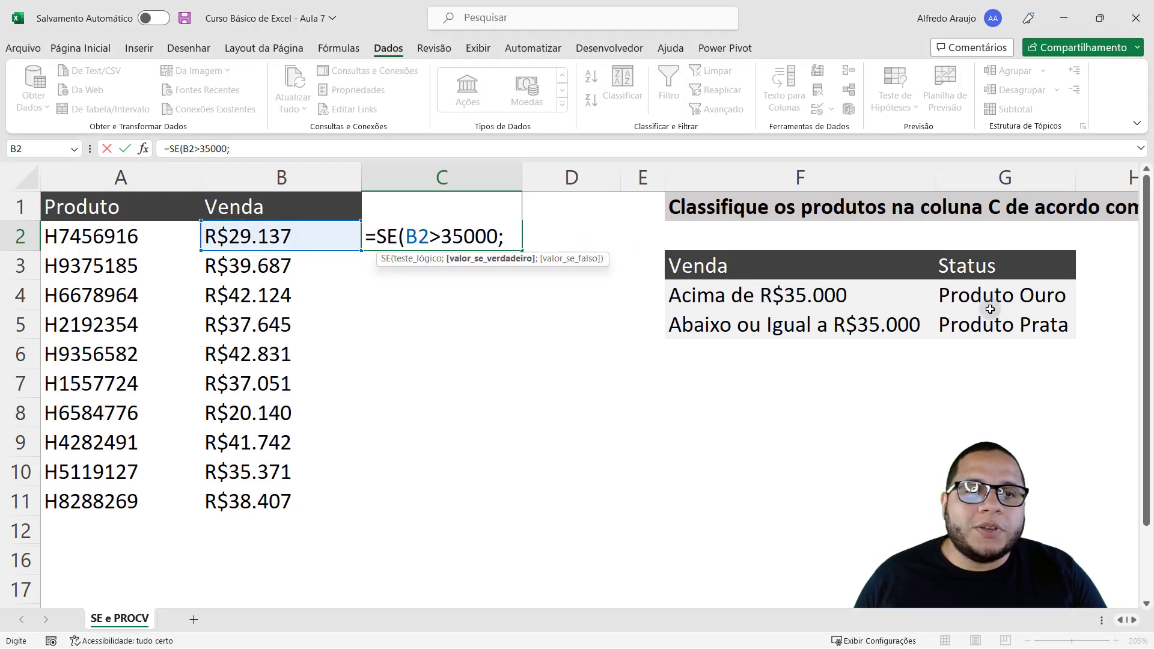
Step: Add "Produto Ouro" as the formula's value-if-true result
type("\"")
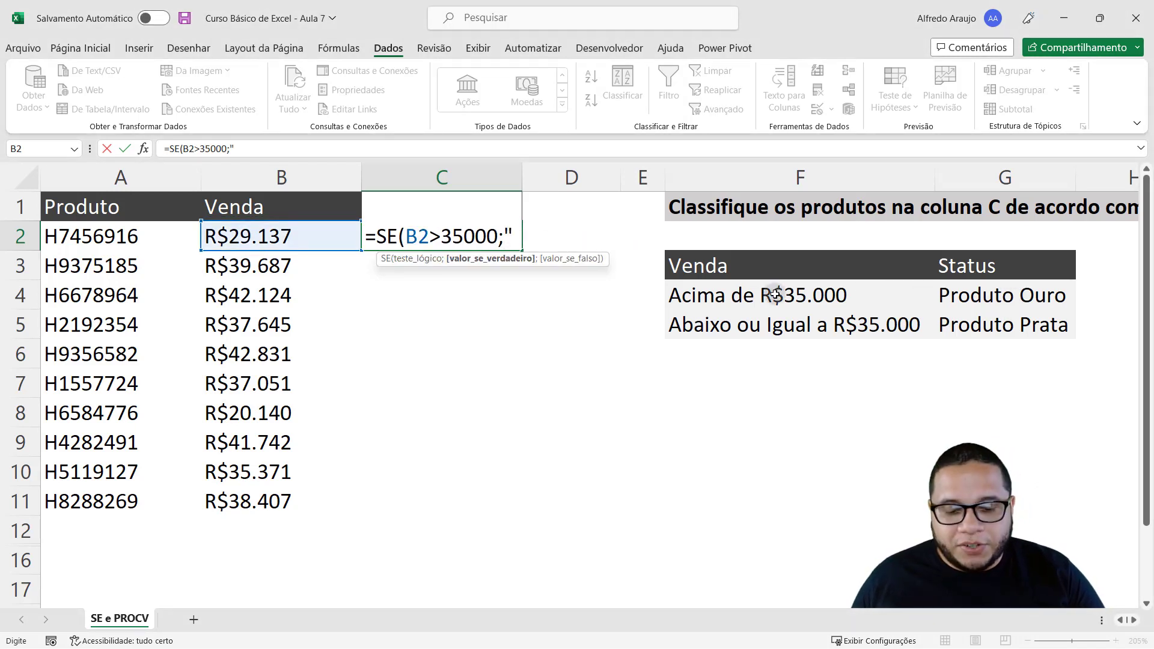
type("Produto")
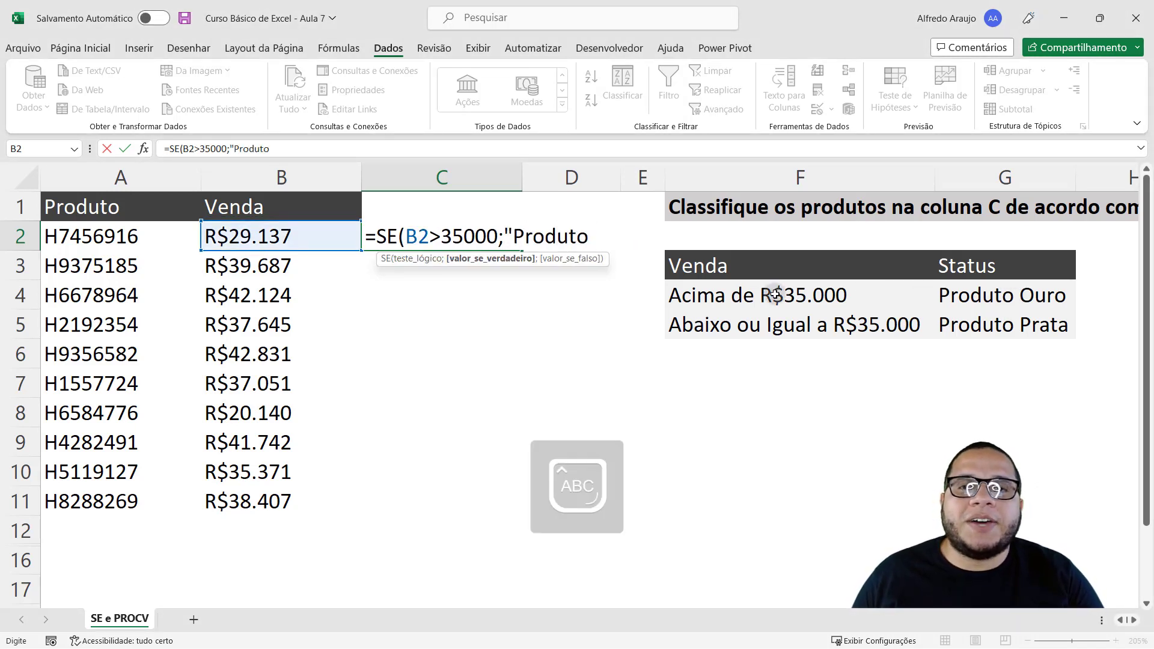
type(" Ouro\"")
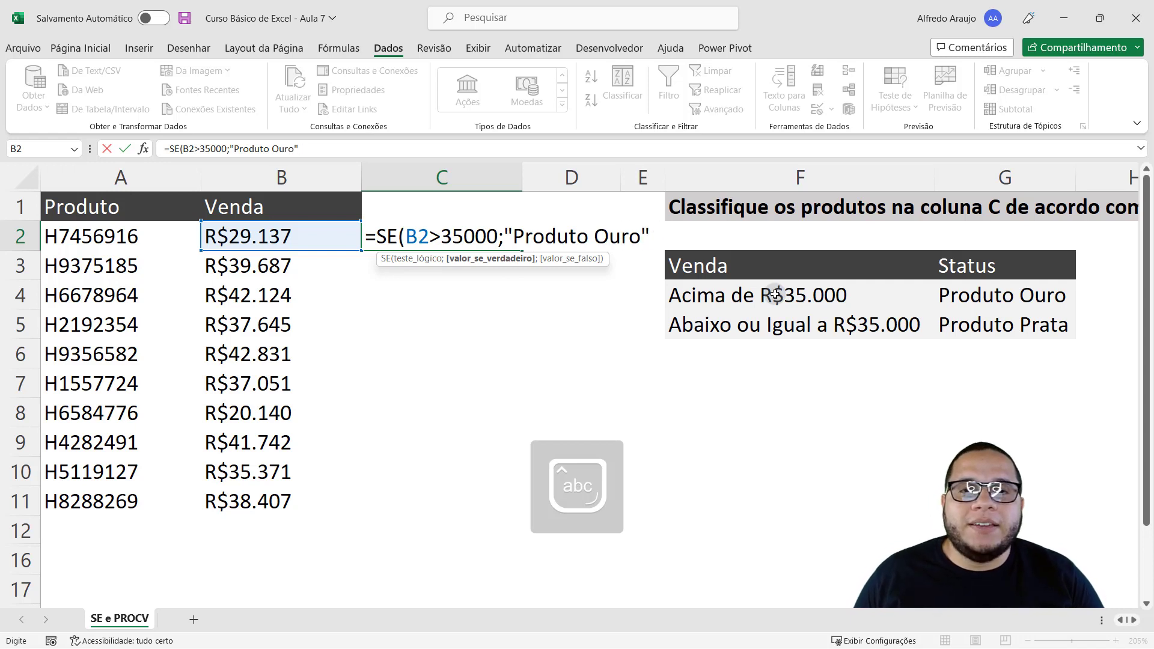
type(";")
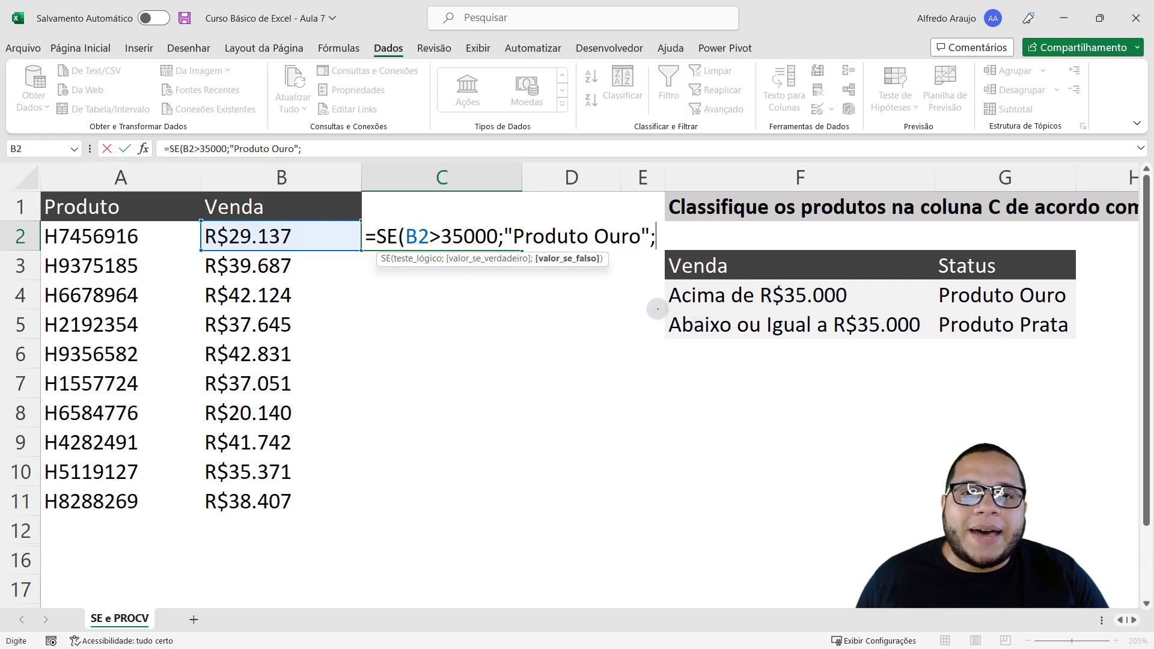
mouse_move(656, 310)
left_mouse_down()
mouse_move(756, 344)
mouse_move(924, 344)
left_mouse_up()
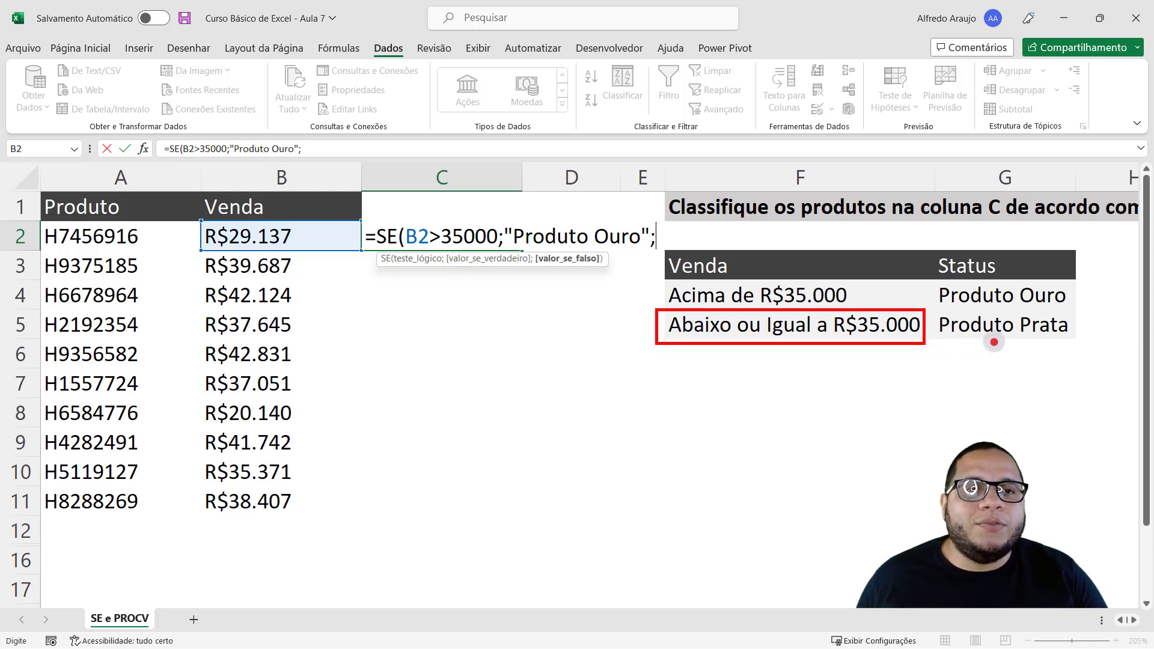
left_click_drag(1001, 340, 1003, 448)
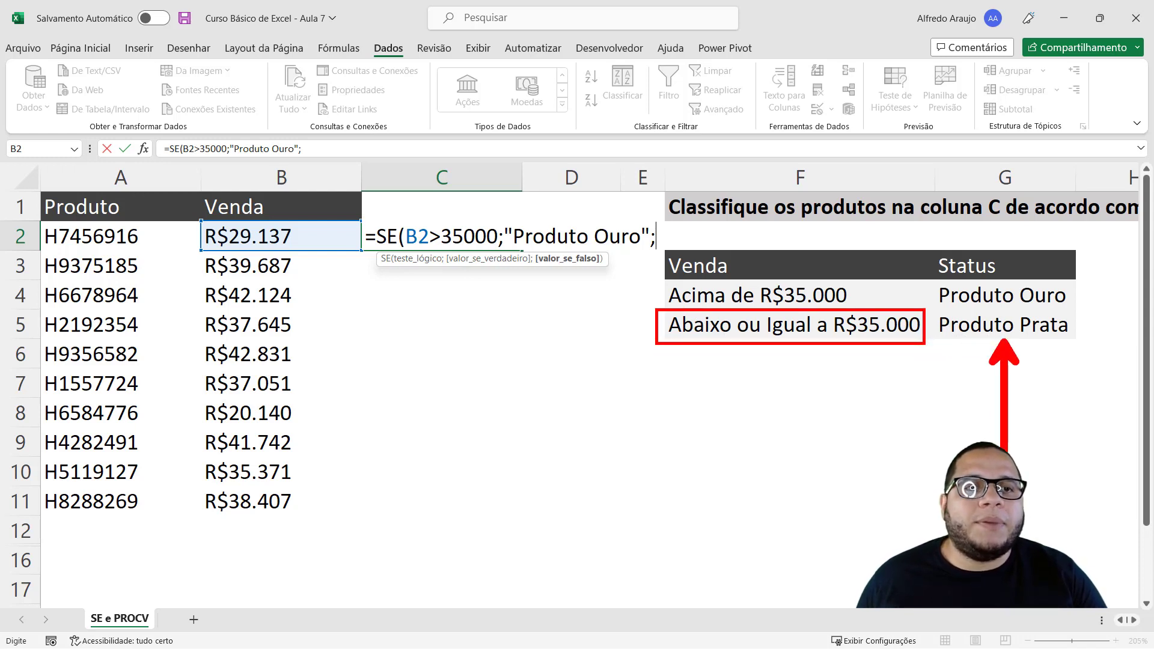
key("ctrl+z")
key("ctrl+z")
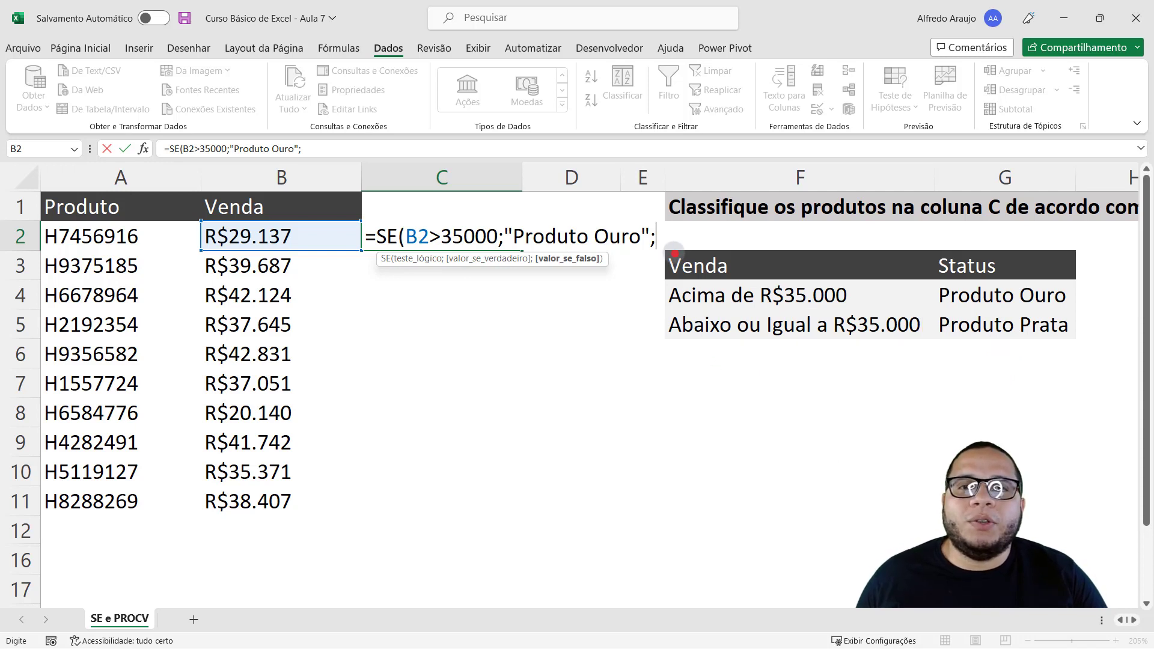
key("Escape")
Step: Add "Produto Prata" as the value-if-false result and close the parenthesis
left_click(662, 240)
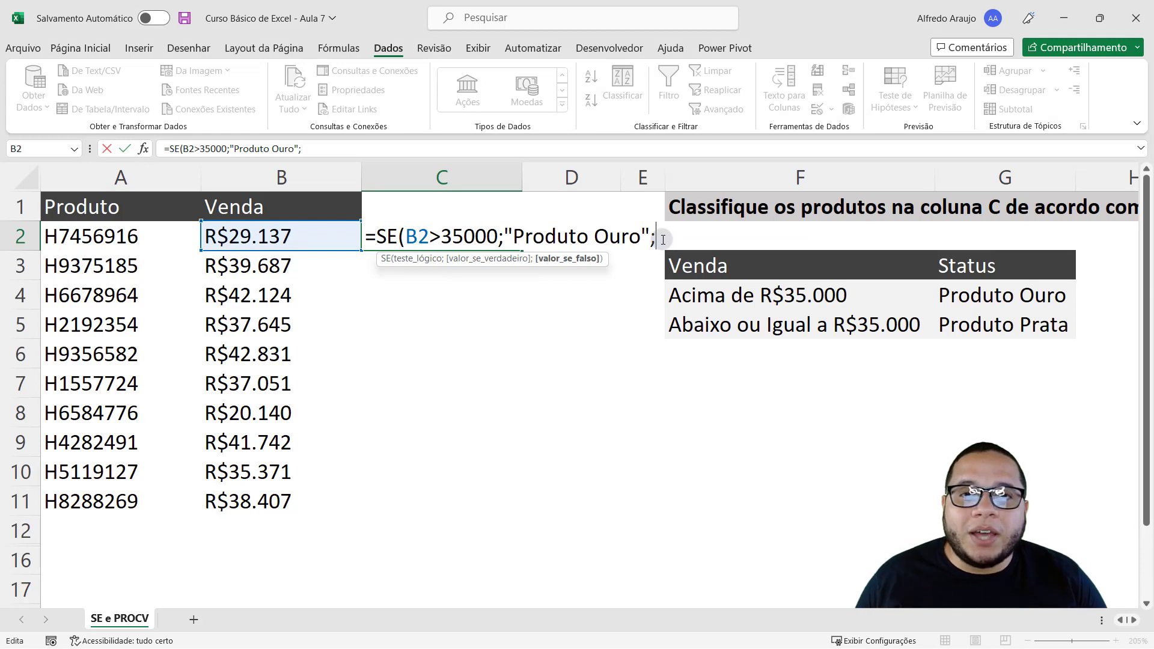
type("\"Produto ")
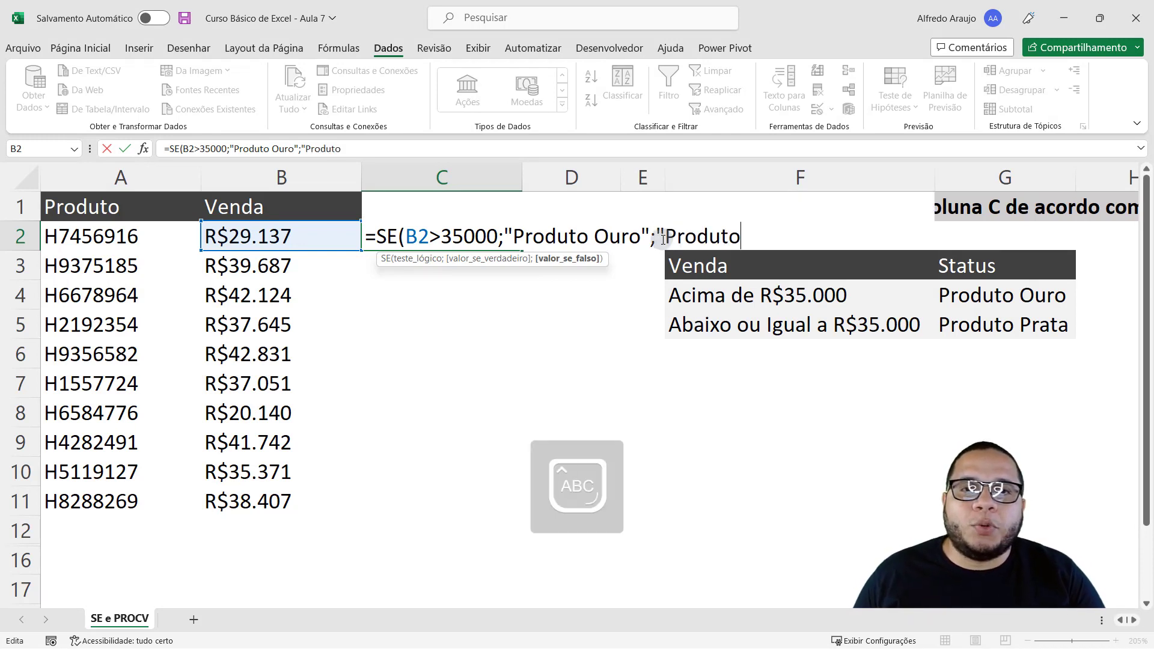
type("P")
key("BackSpace")
type("Prat")
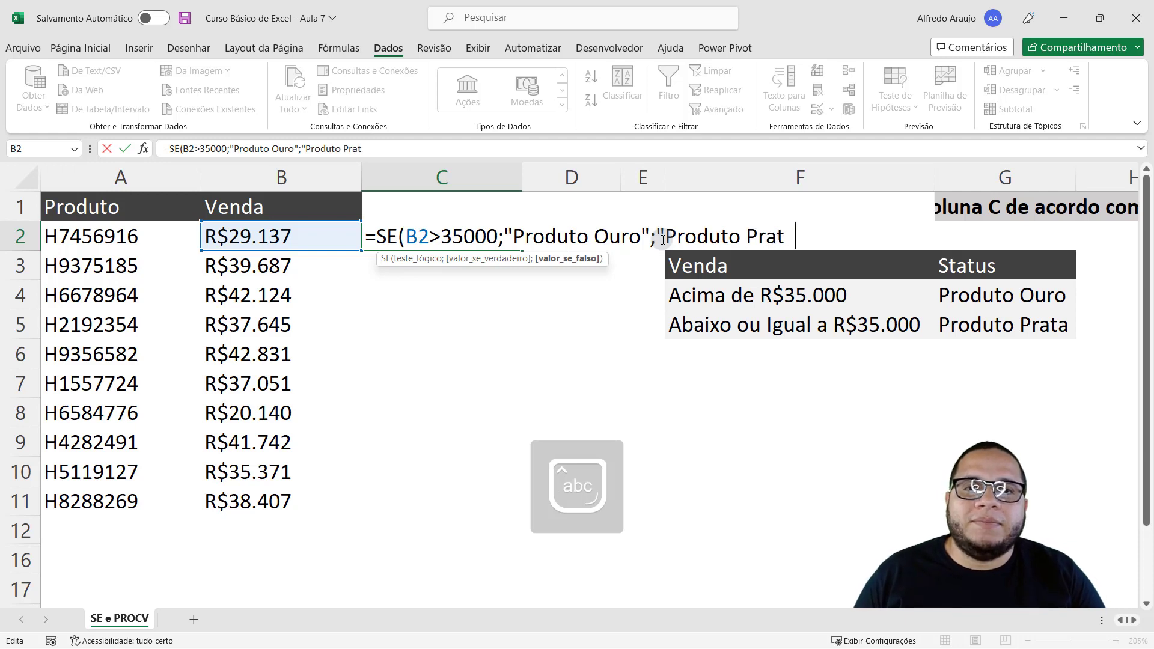
type("a\")")
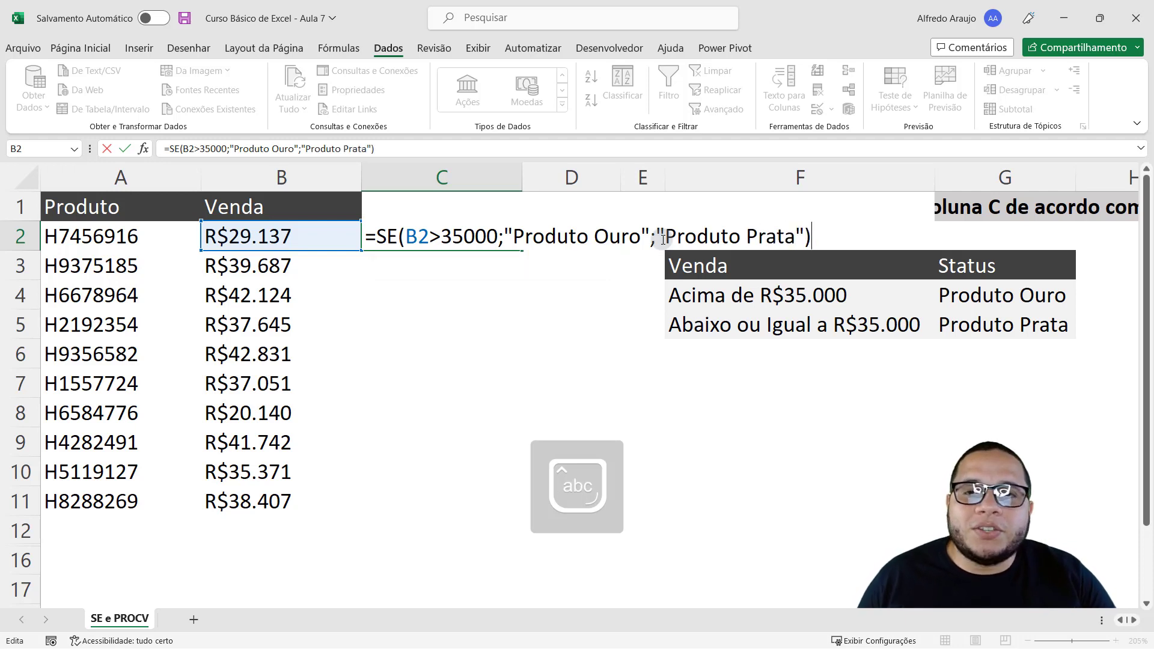
left_click(475, 235)
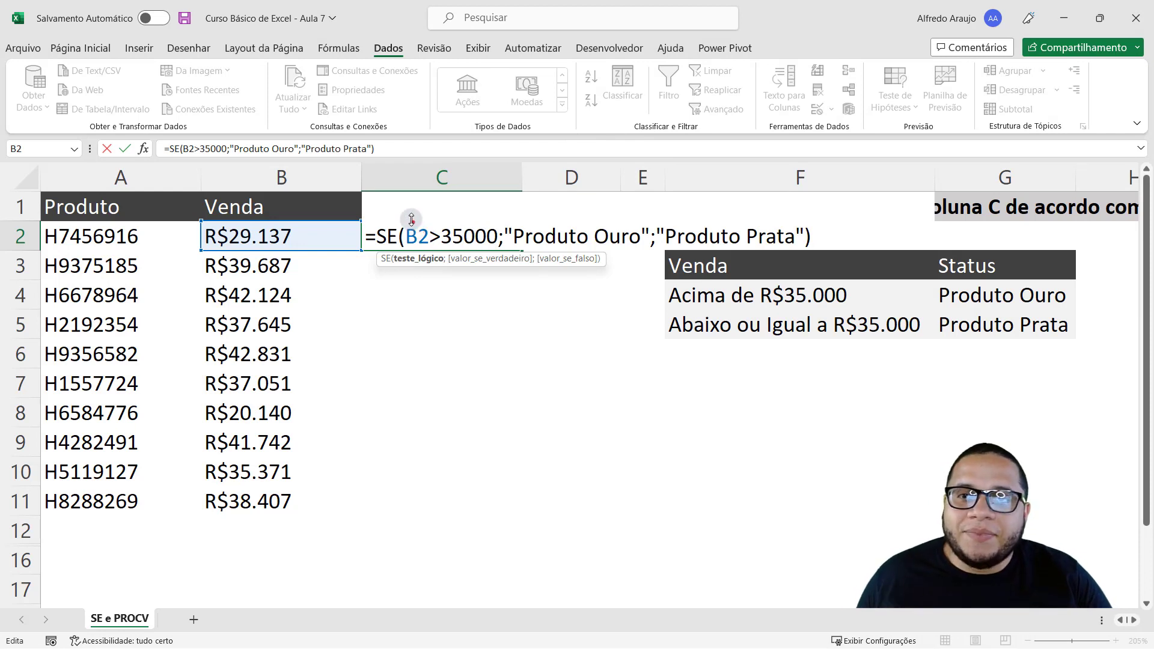
left_click_drag(406, 214, 499, 252)
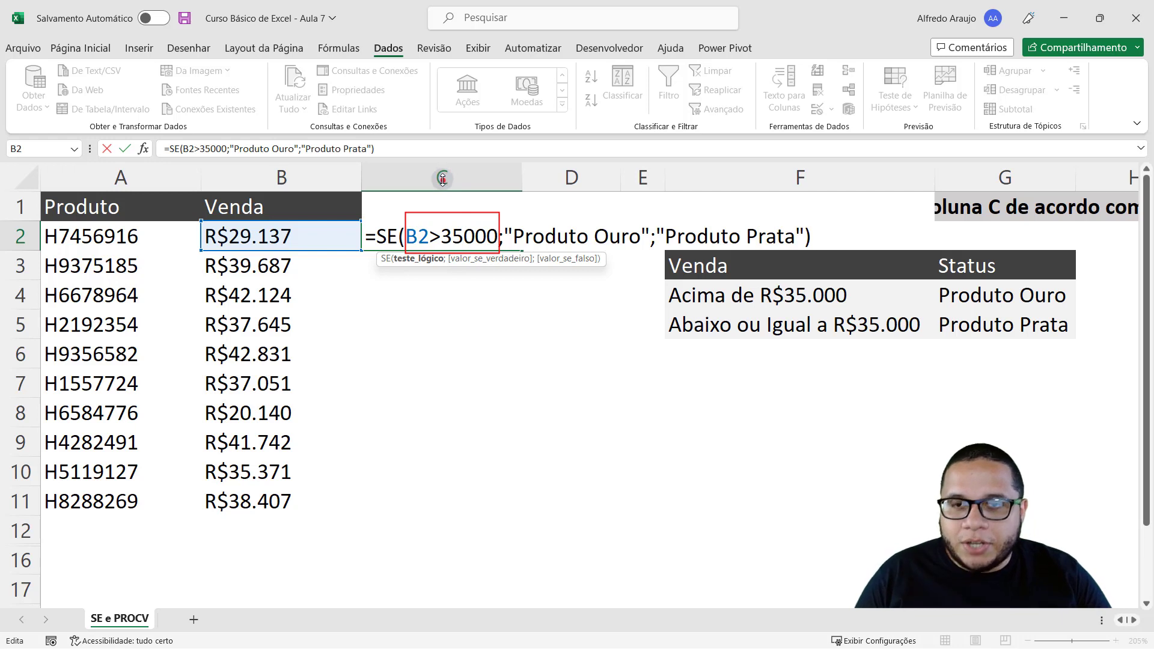
left_click_drag(442, 178, 438, 201)
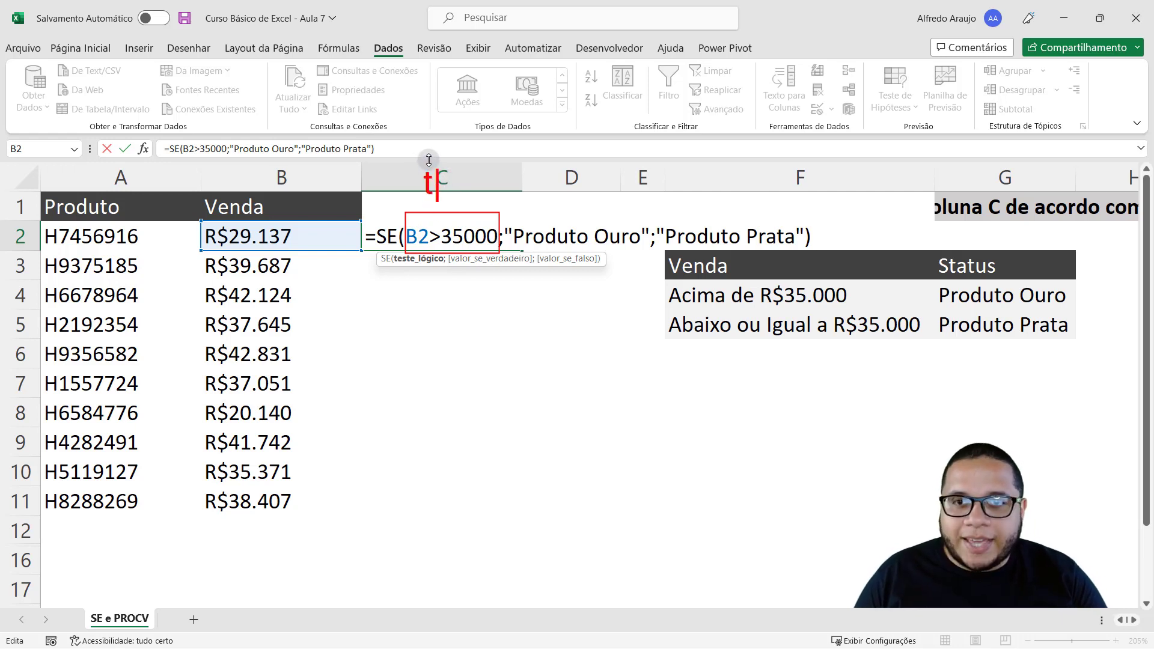
key("BackSpace")
key("Caps_Lock")
type("T.L")
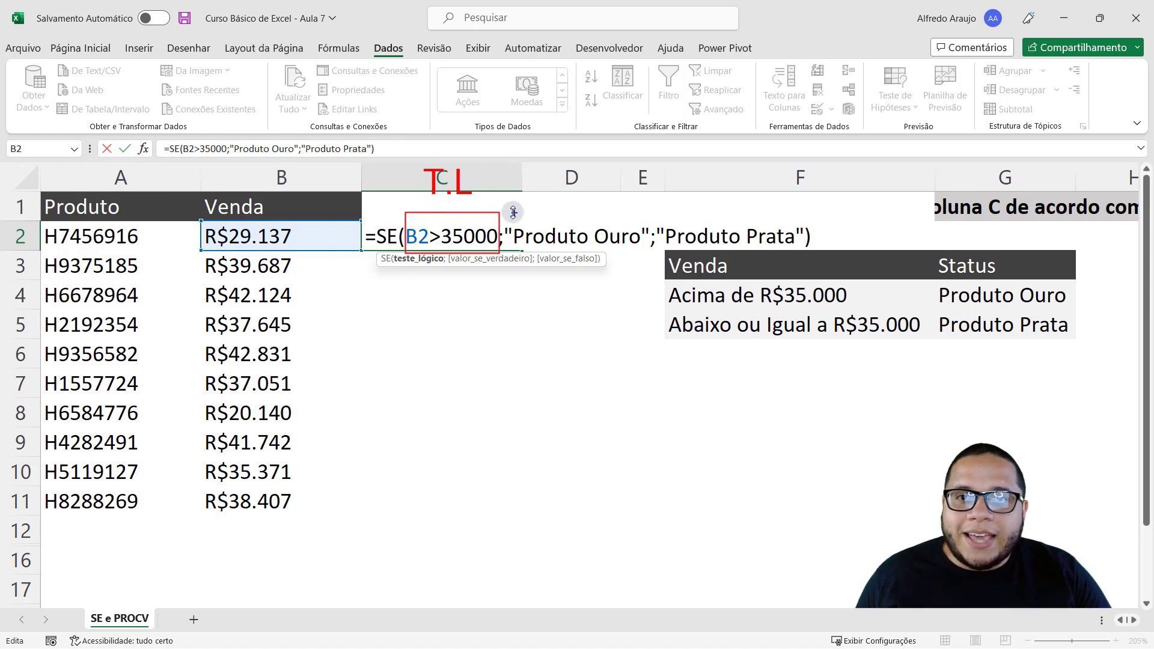
left_click_drag(505, 209, 649, 252)
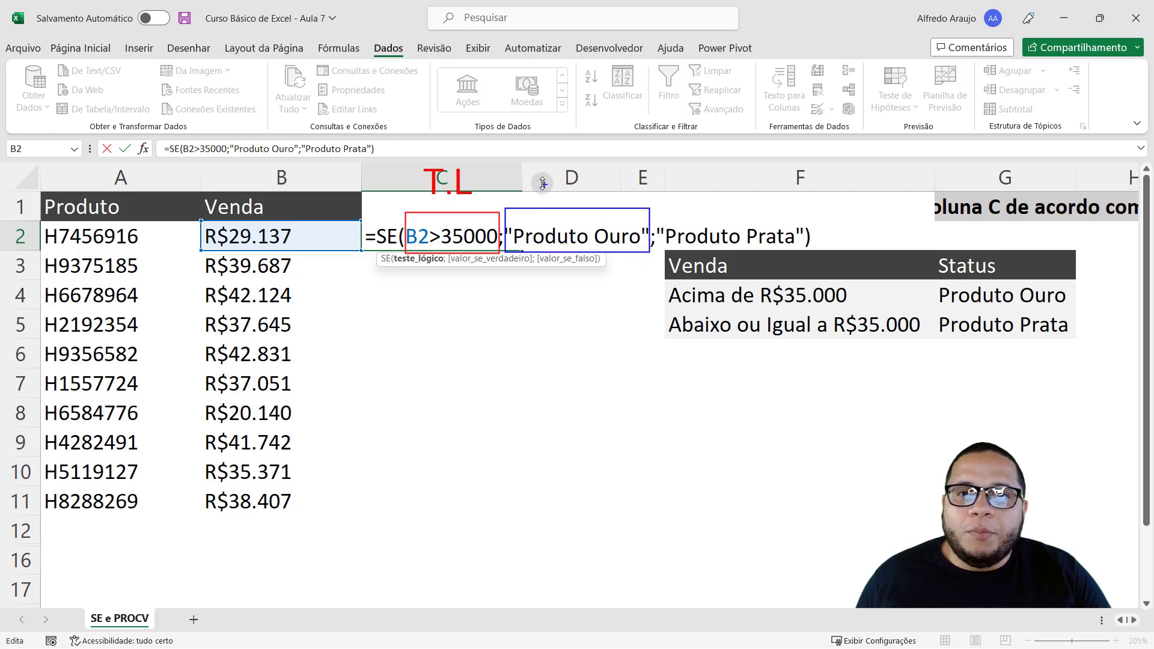
left_click_drag(539, 196, 539, 170)
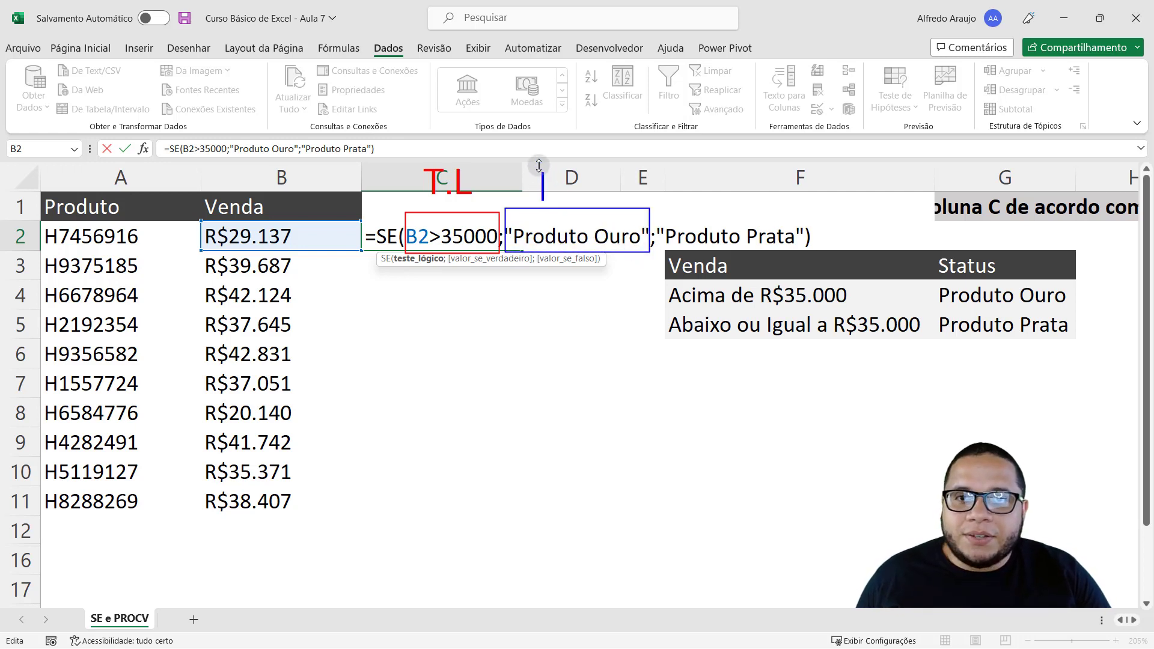
type("V.")
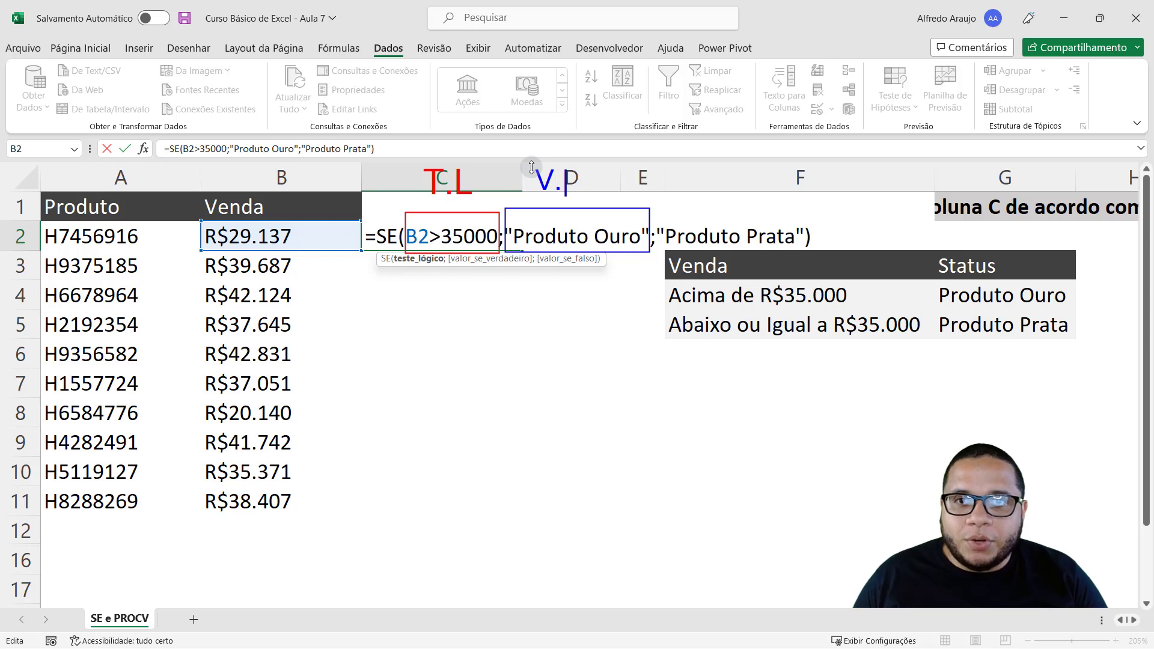
type("V.")
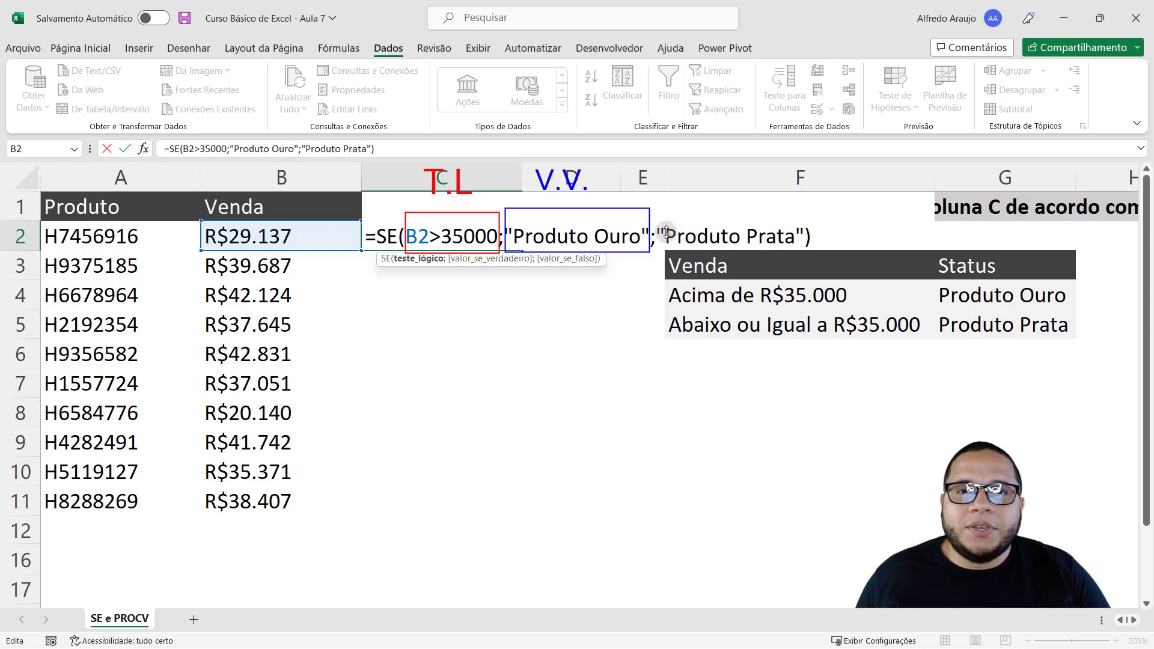
left_click_drag(653, 212, 805, 250)
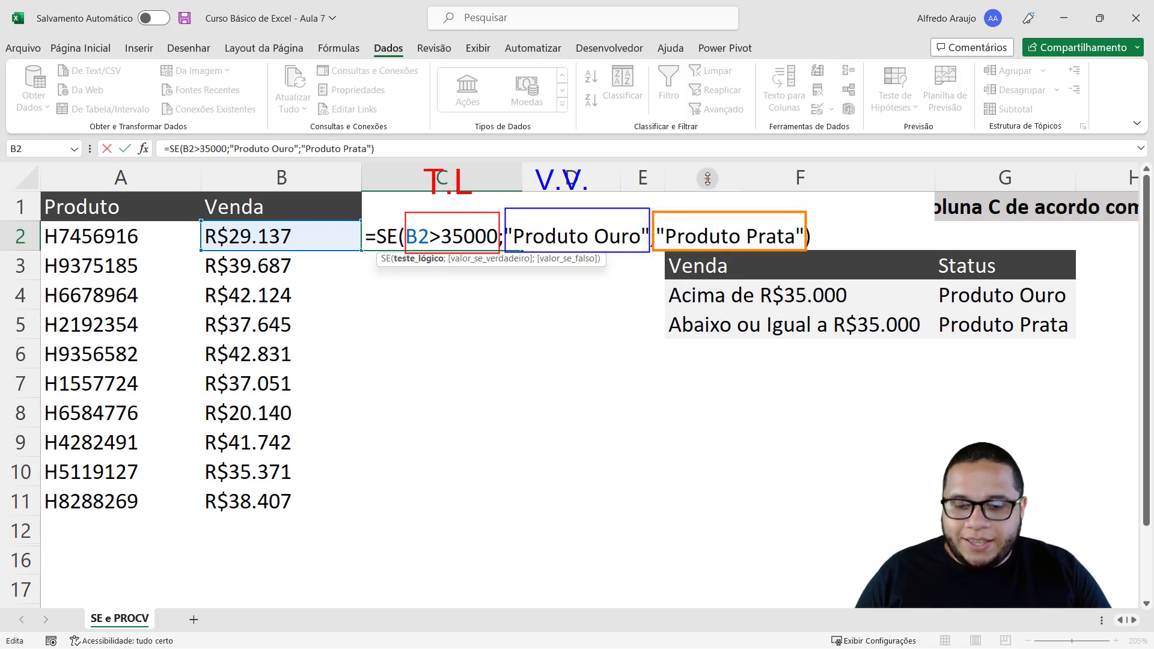
mouse_move(700, 211)
left_mouse_down()
mouse_move(696, 165)
mouse_move(719, 169)
mouse_move(733, 199)
left_mouse_up()
key("ctrl+z")
left_click(723, 194)
type("F.")
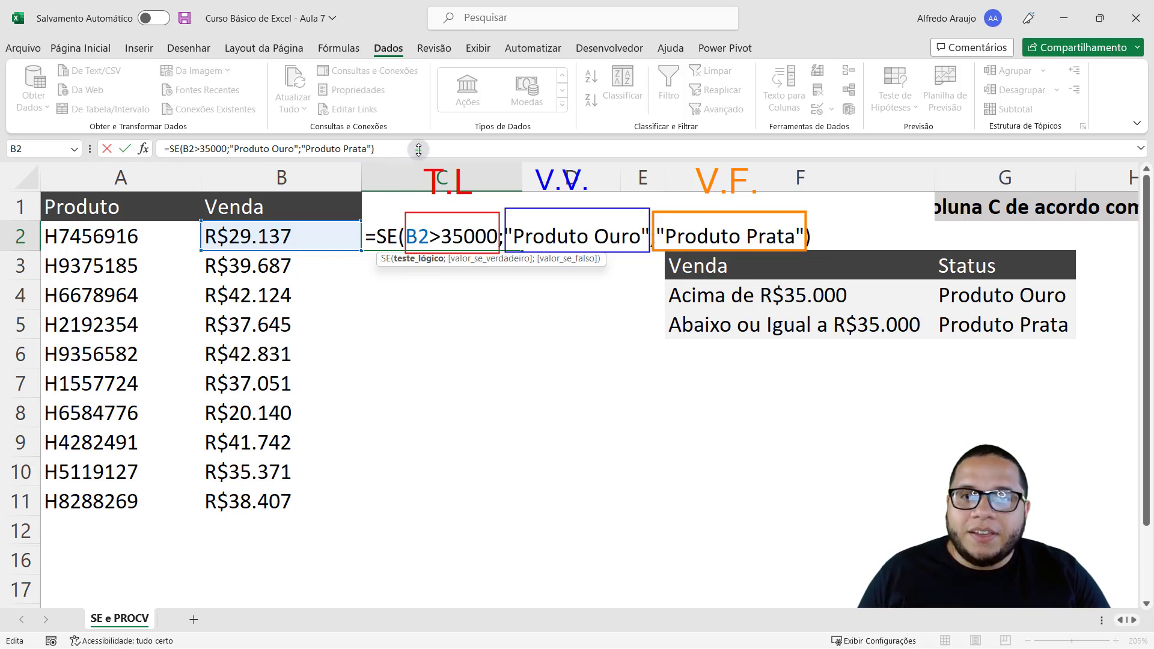
left_click_drag(413, 157, 391, 165)
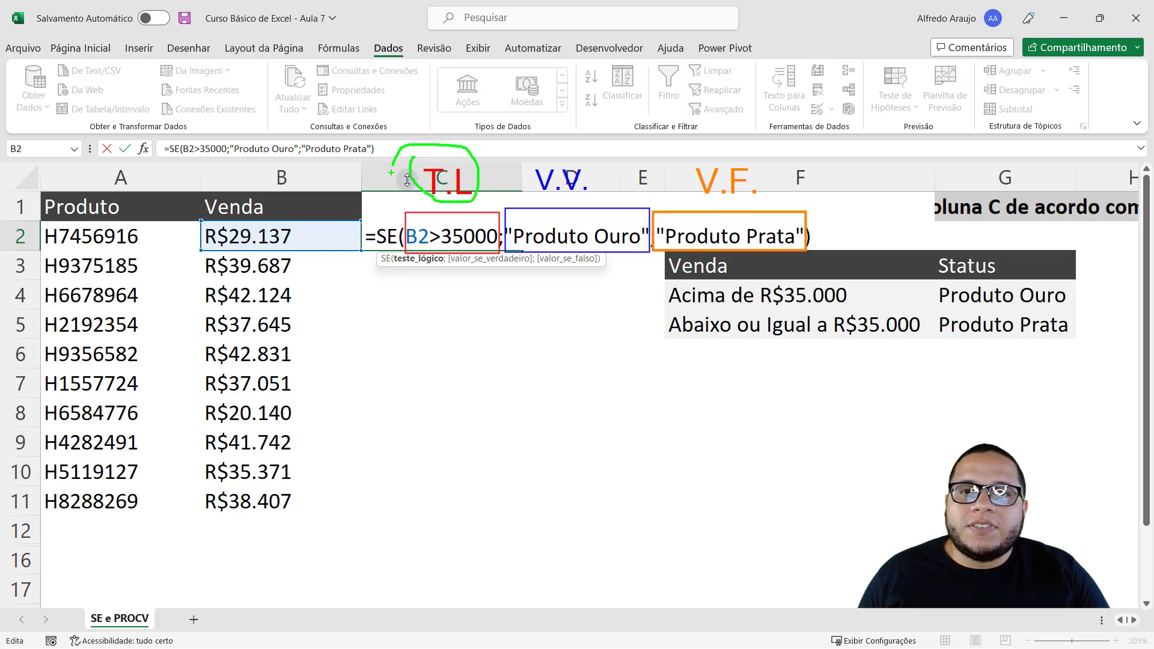
left_click_drag(528, 153, 503, 161)
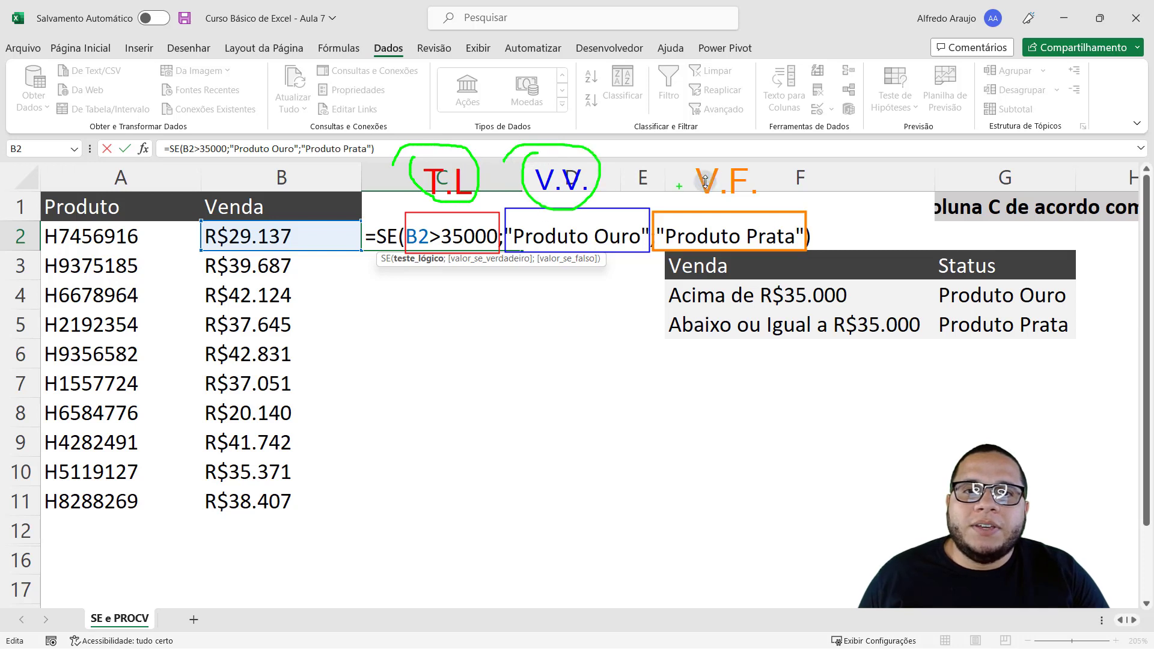
left_click_drag(679, 157, 642, 223)
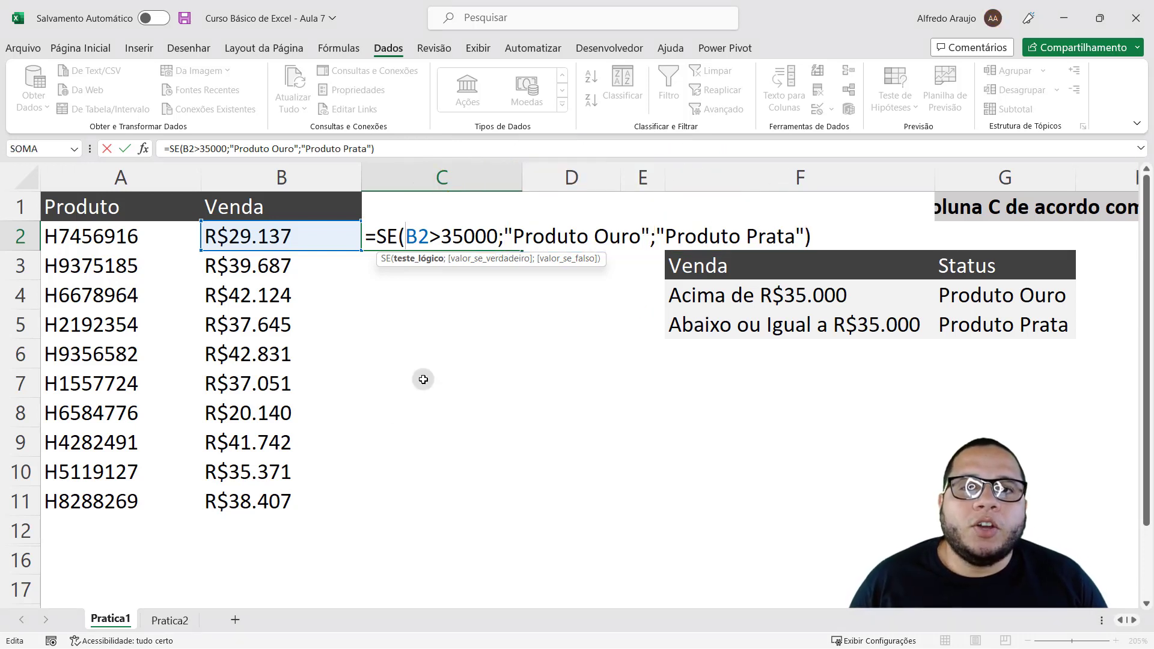
Step: Commit the C2 formula, which returns Produto Prata for the R$29.137 sale
key("Return")
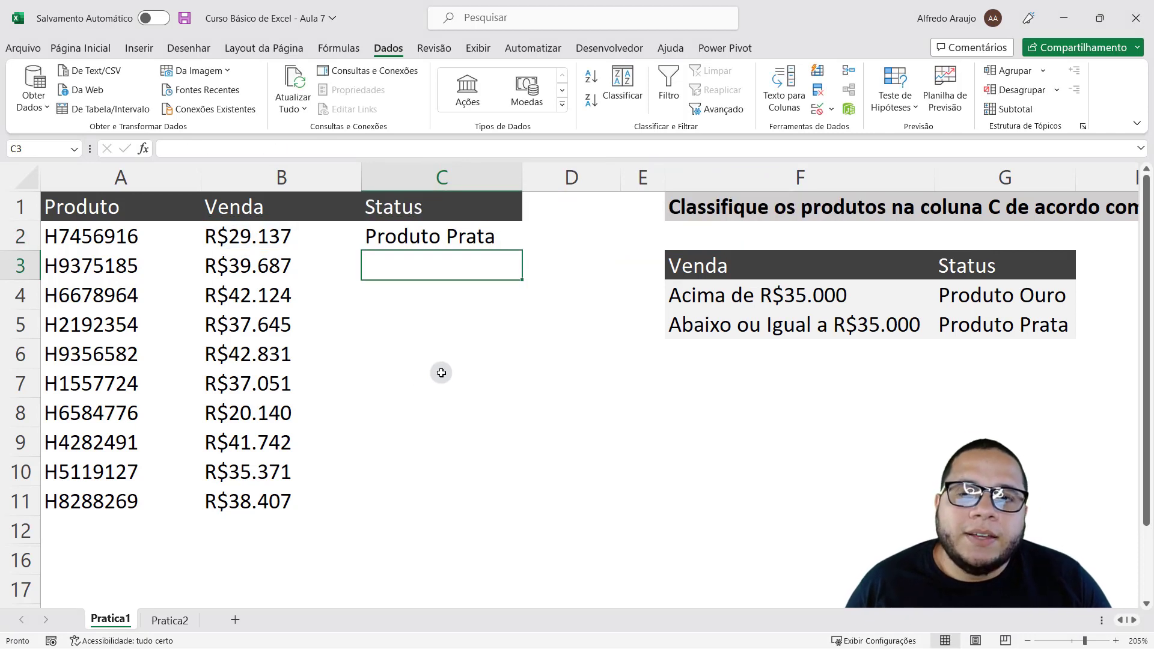
left_click(444, 235)
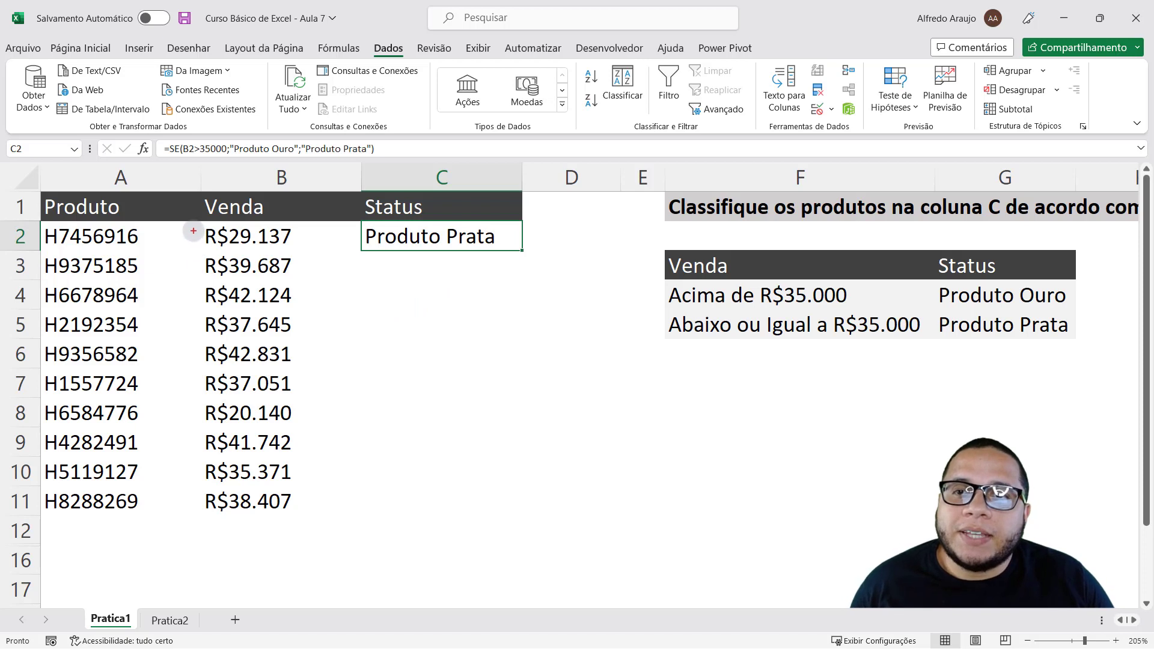
left_click_drag(191, 222, 298, 253)
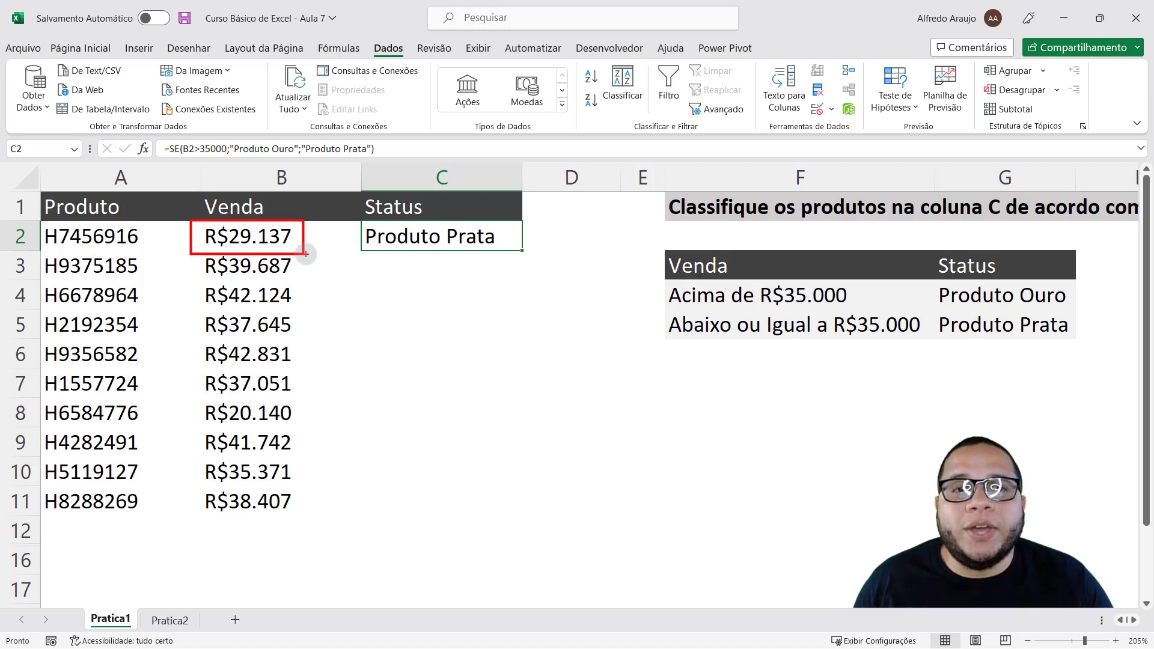
left_click_drag(1080, 313, 961, 343)
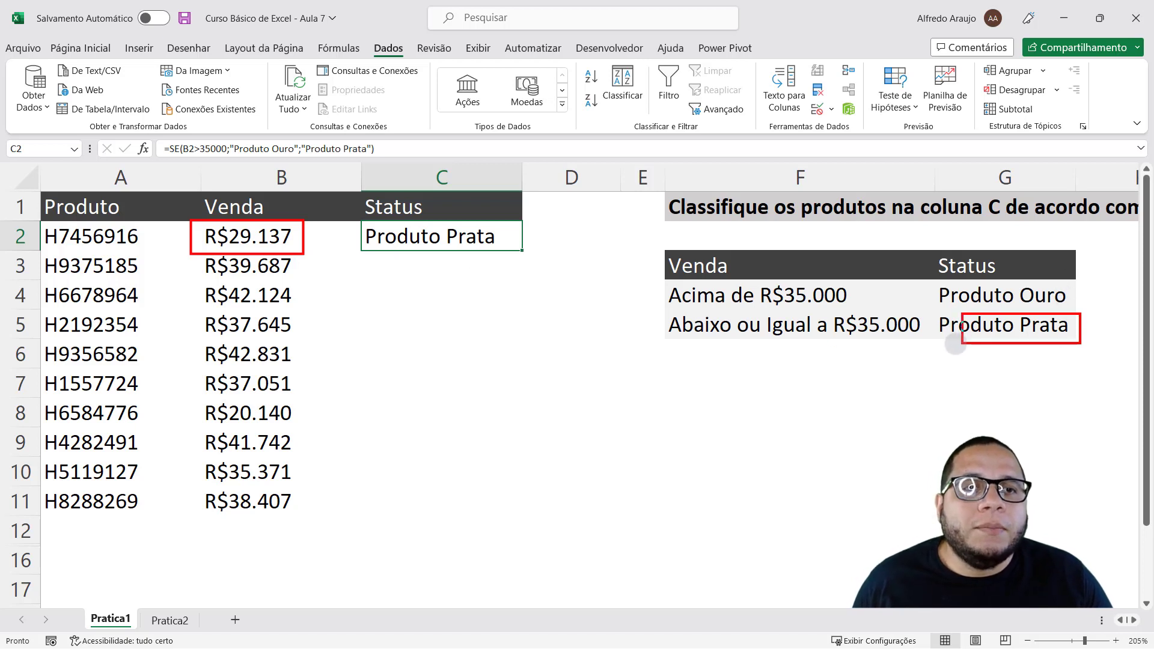
key("Escape")
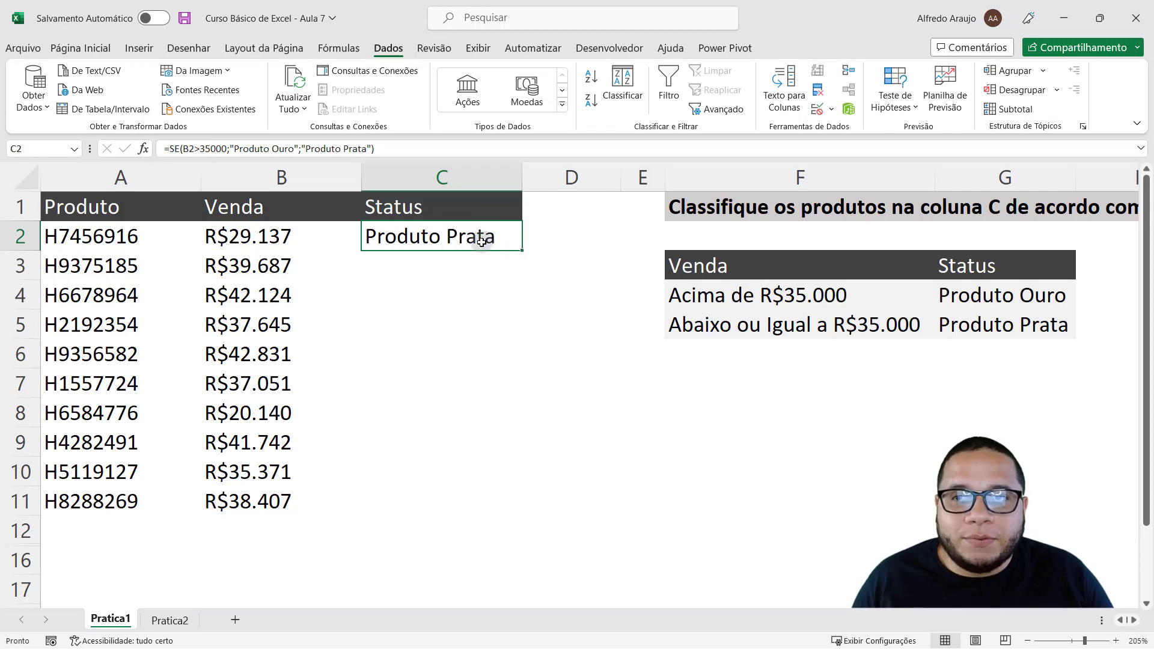
double_click(463, 238)
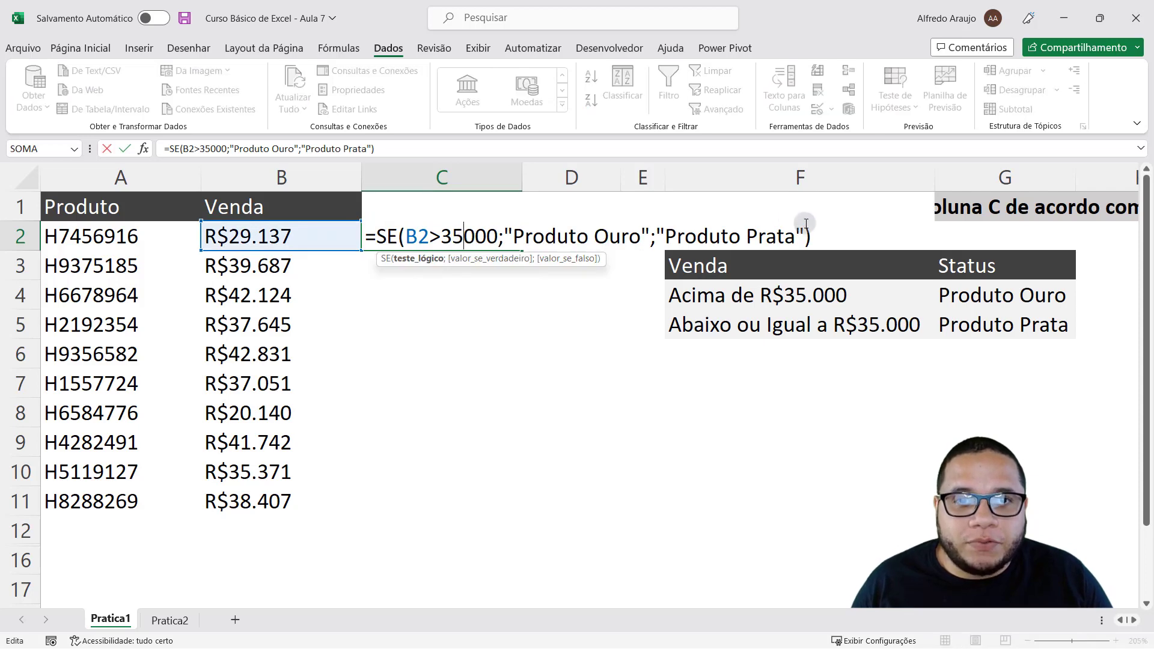
key("Escape")
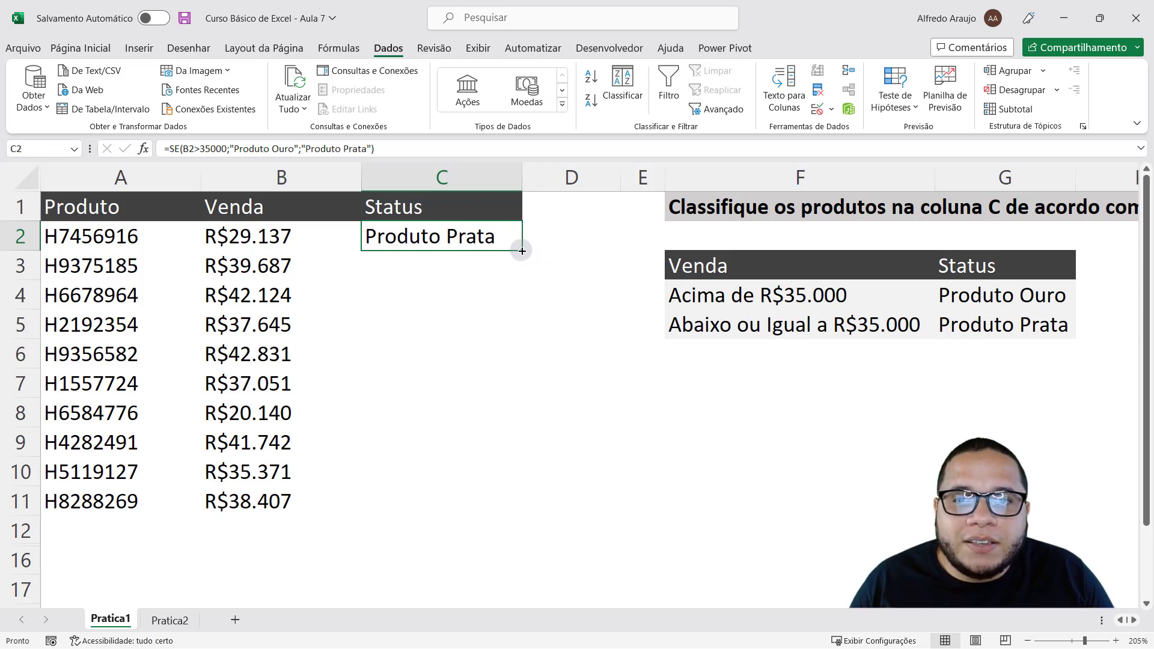
Step: Fill C2's Status formula down to C11 so rows 2 and 8 show Produto Prata and the rest Produto Ouro
left_click_drag(521, 251, 497, 504)
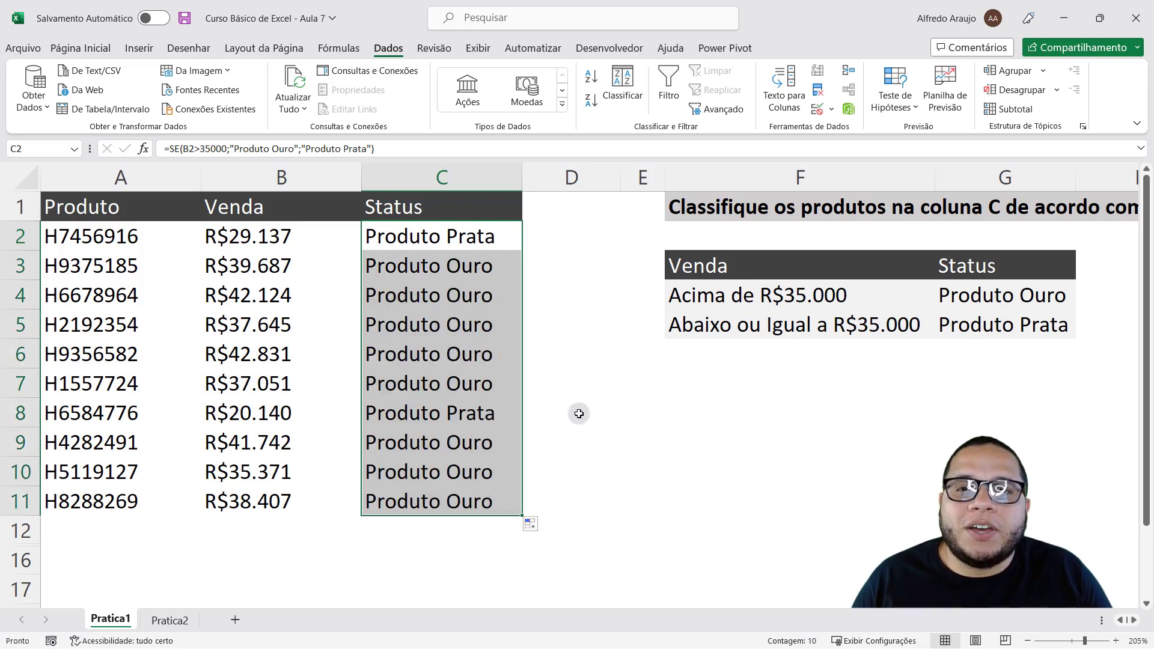
left_click(574, 382)
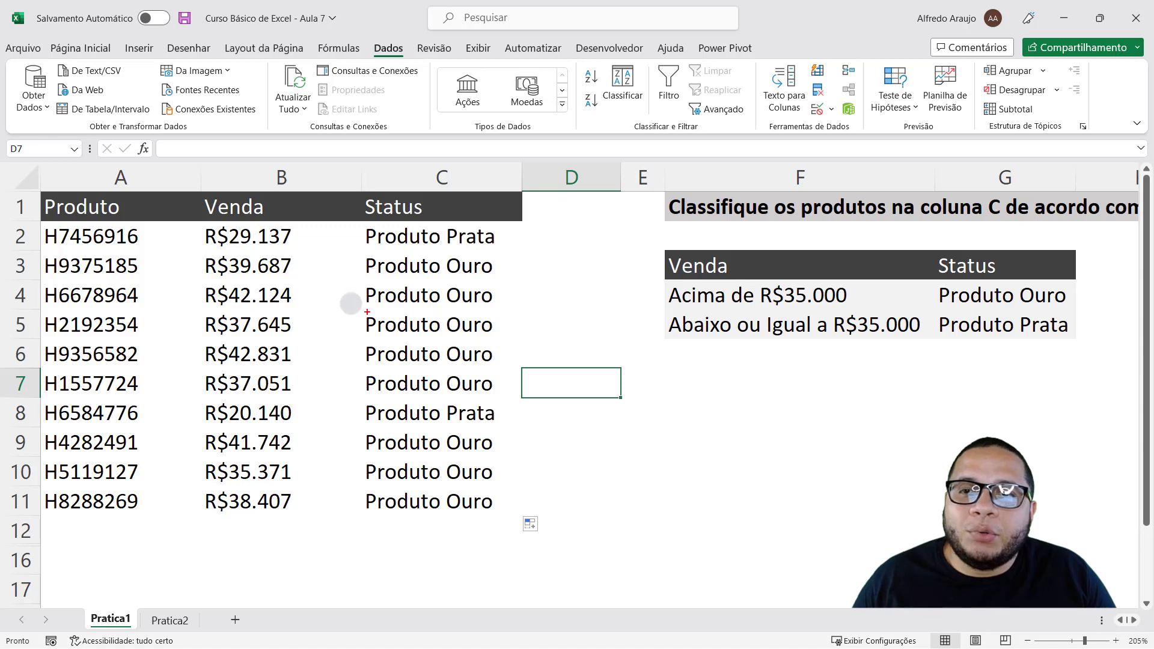
left_click_drag(194, 250, 507, 400)
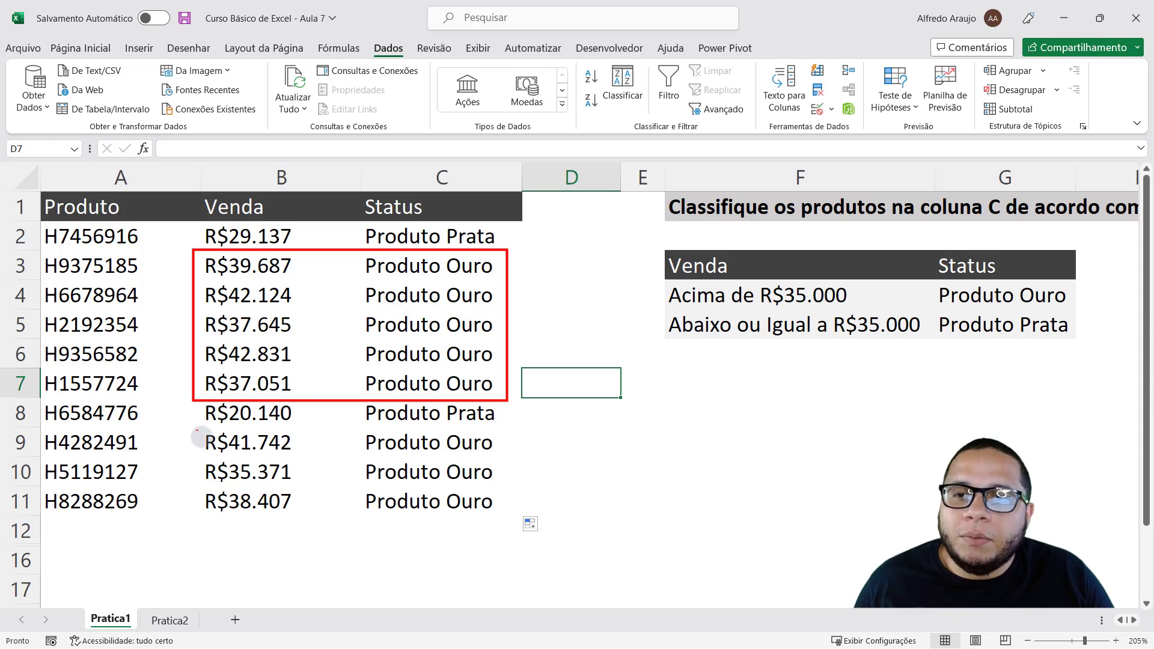
left_click_drag(197, 429, 501, 521)
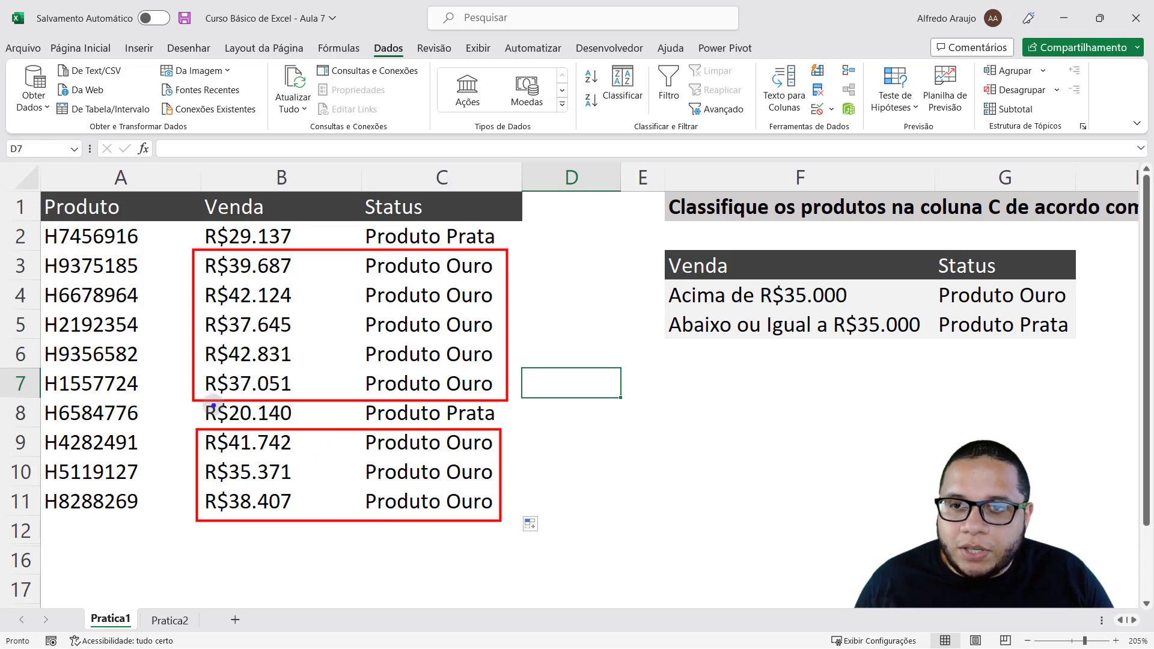
left_click_drag(194, 395, 510, 431)
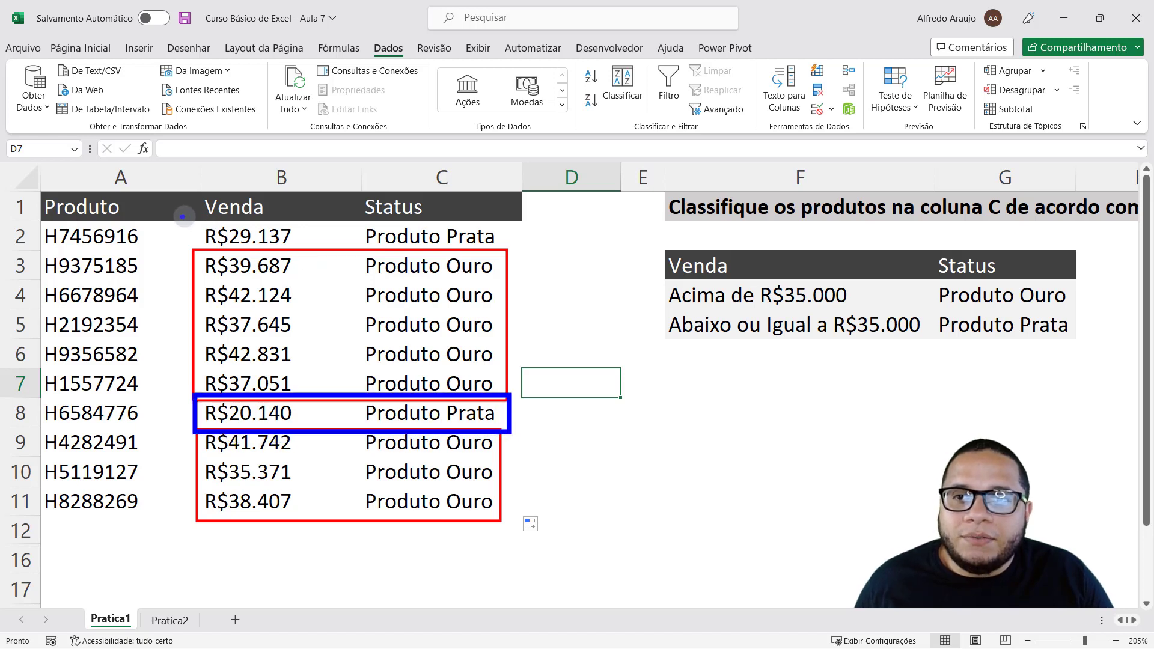
left_click_drag(188, 215, 518, 256)
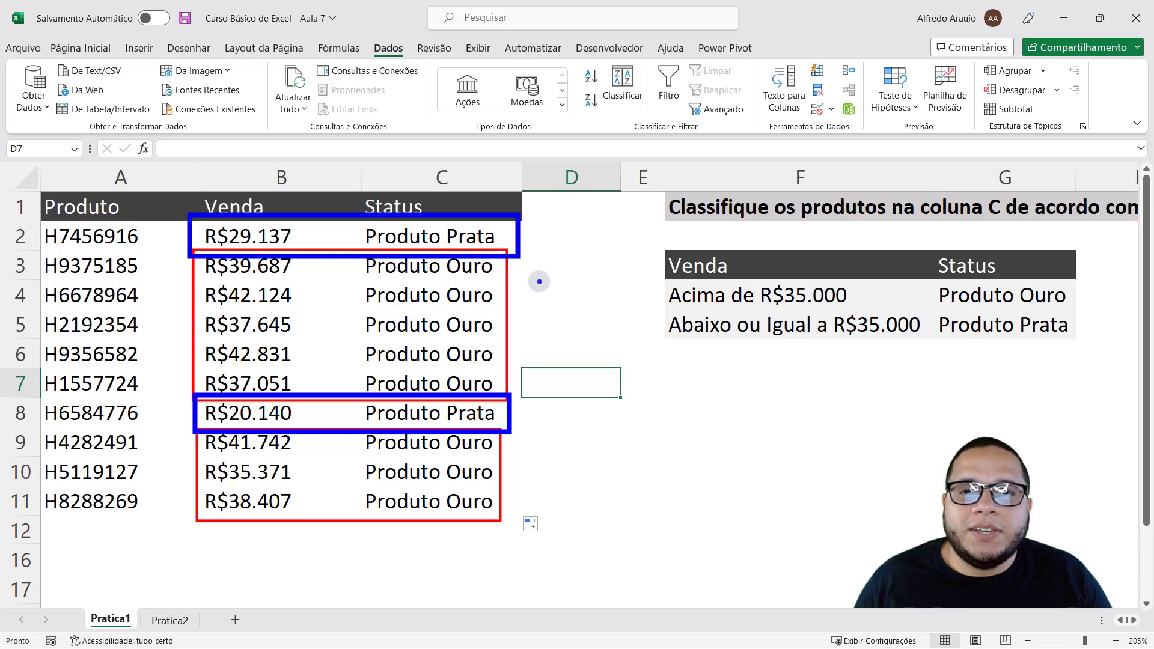
key("Escape")
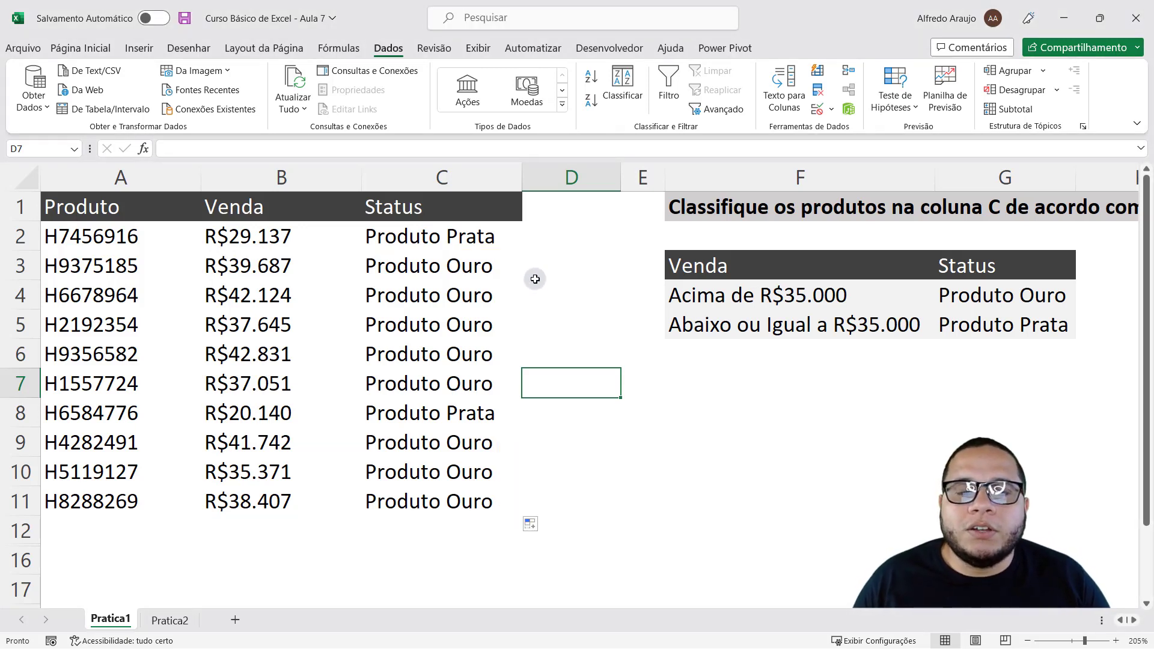
left_click(309, 263)
left_click_drag(295, 265, 286, 475)
Step: Change B4's sale from R$42.124 to 0 so C4 flips to Produto Prata
left_click(291, 324)
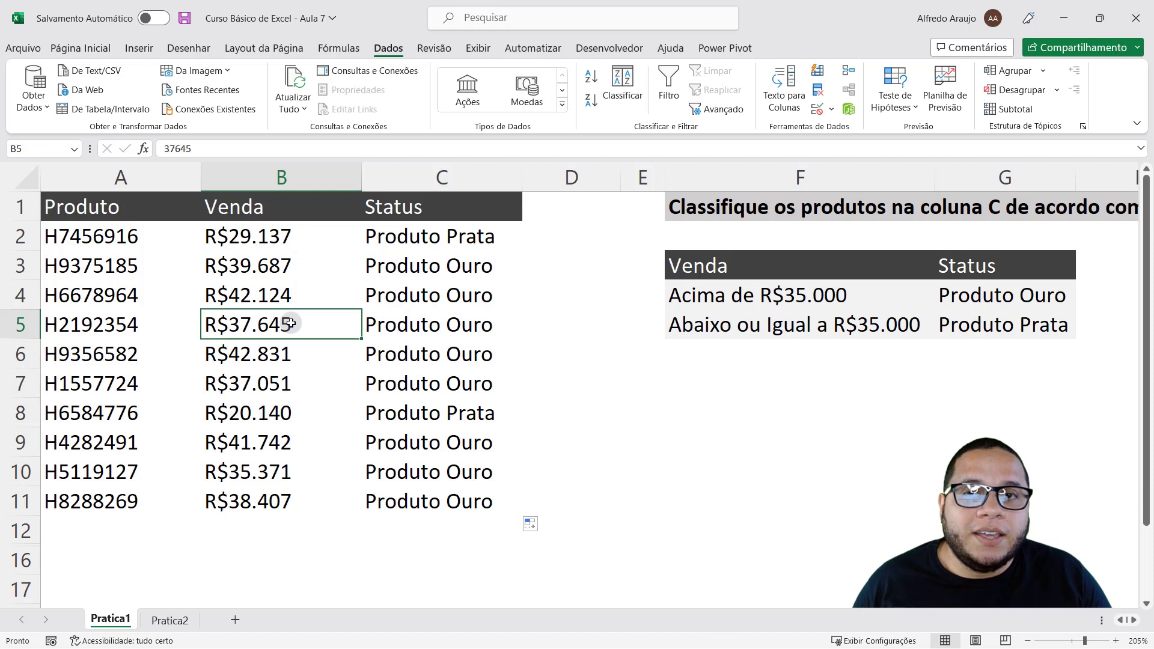
left_click(444, 306)
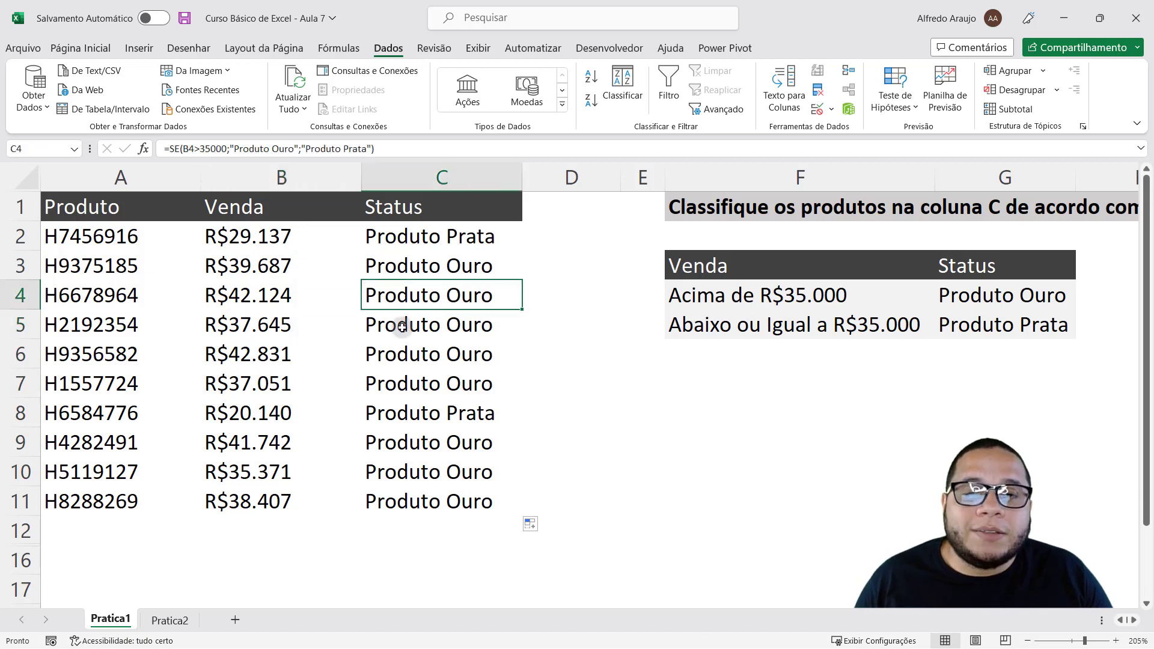
left_click(291, 305)
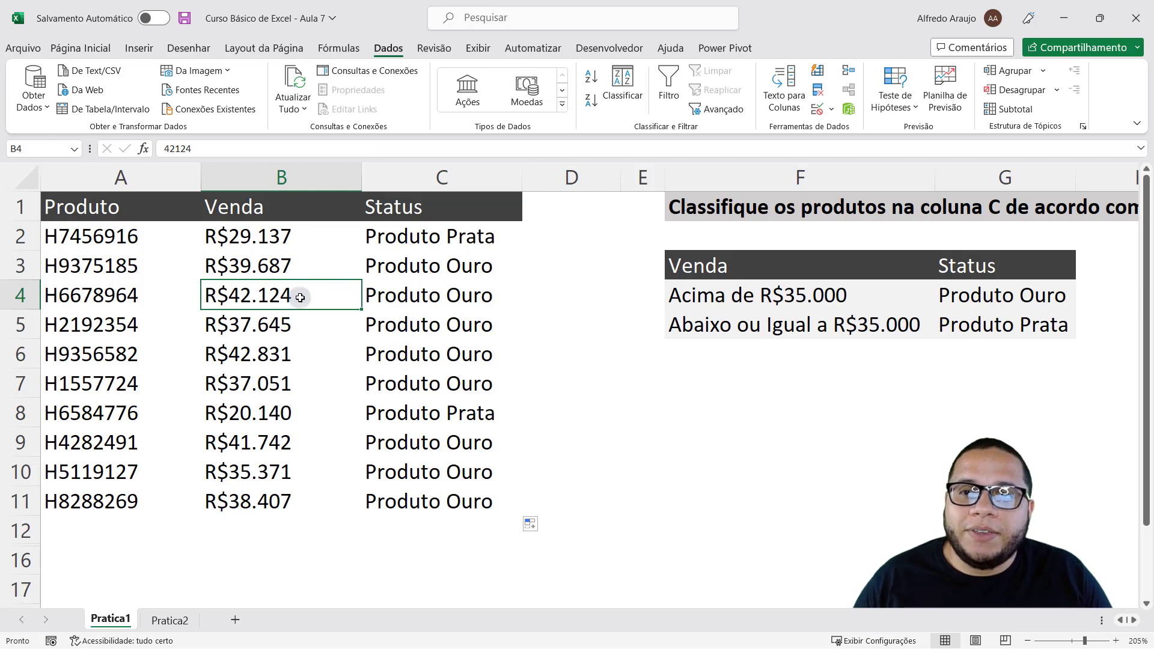
left_click_drag(300, 292, 459, 159)
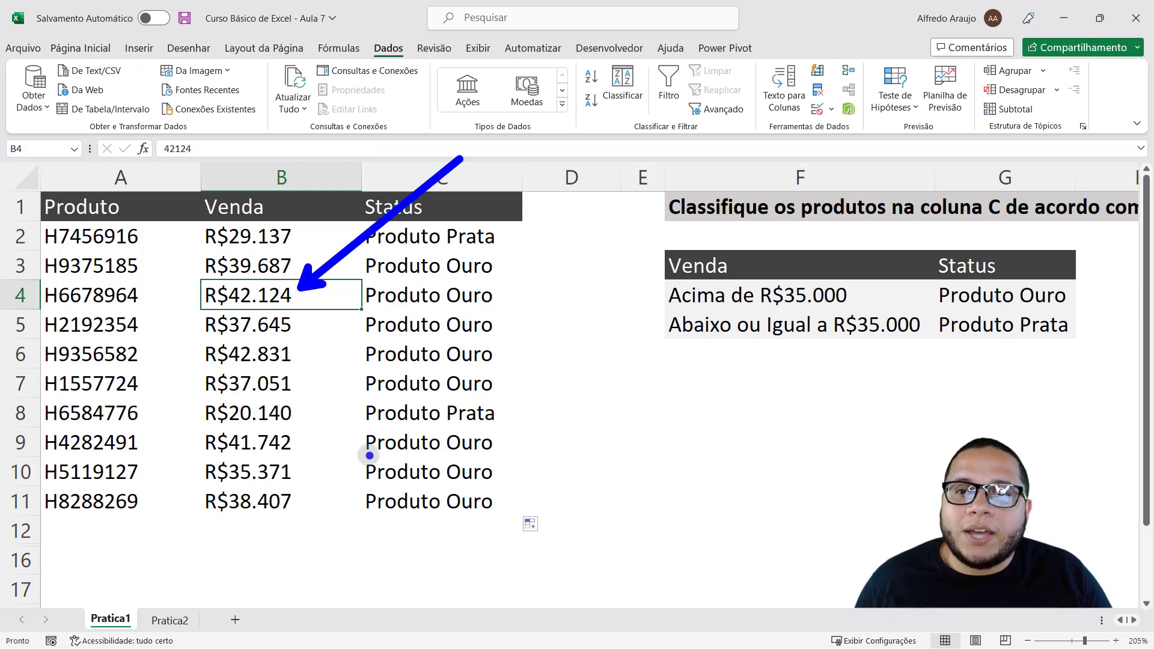
left_click_drag(493, 298, 544, 255)
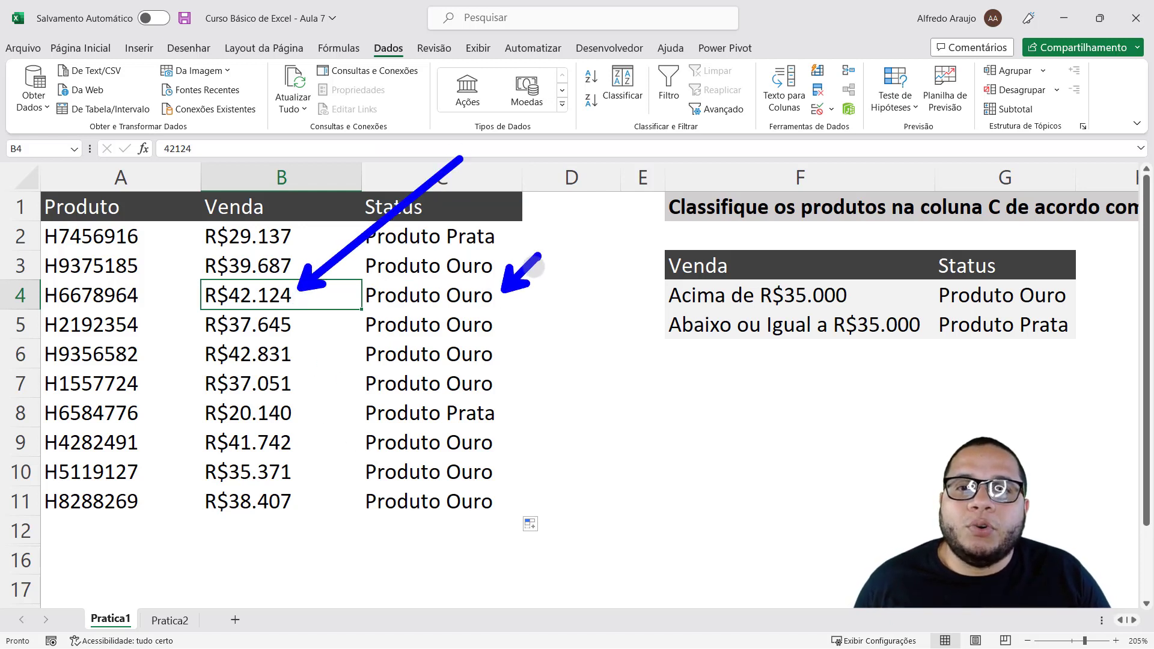
key("Escape")
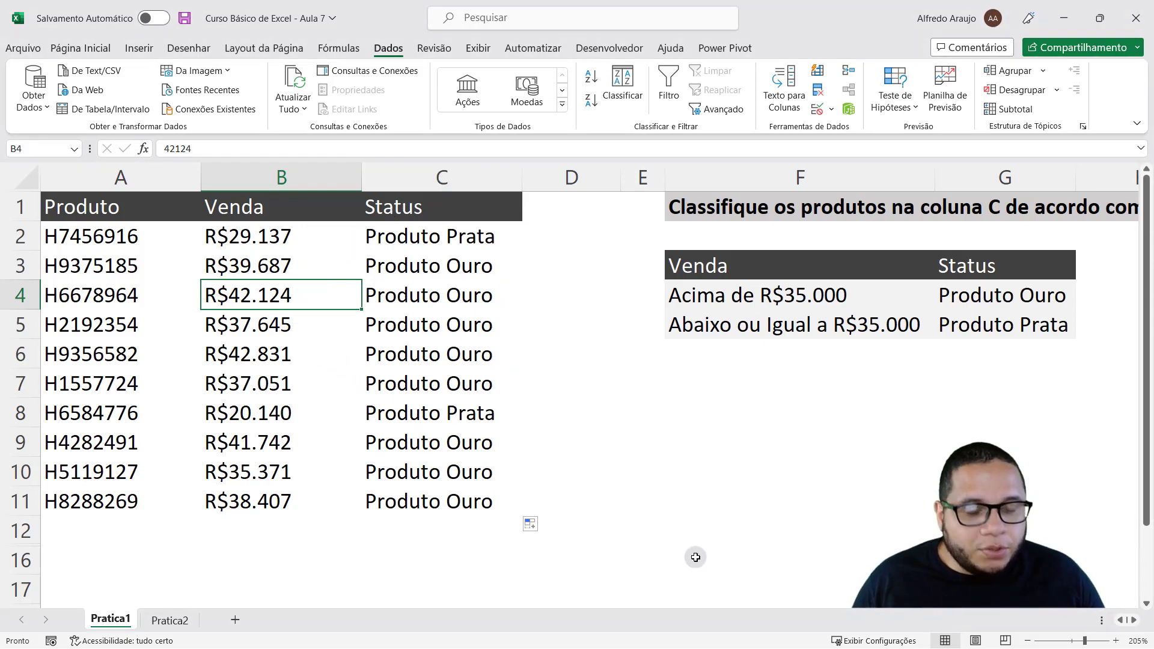
type("0")
key("Return")
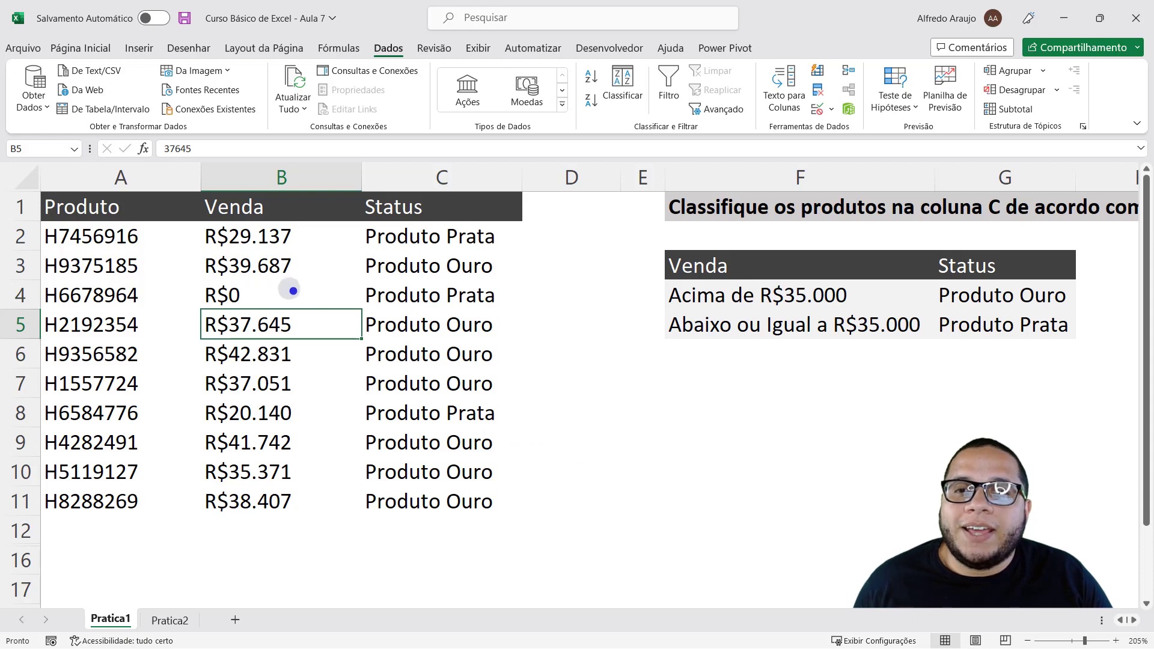
left_click_drag(290, 287, 429, 184)
left_click_drag(504, 294, 605, 237)
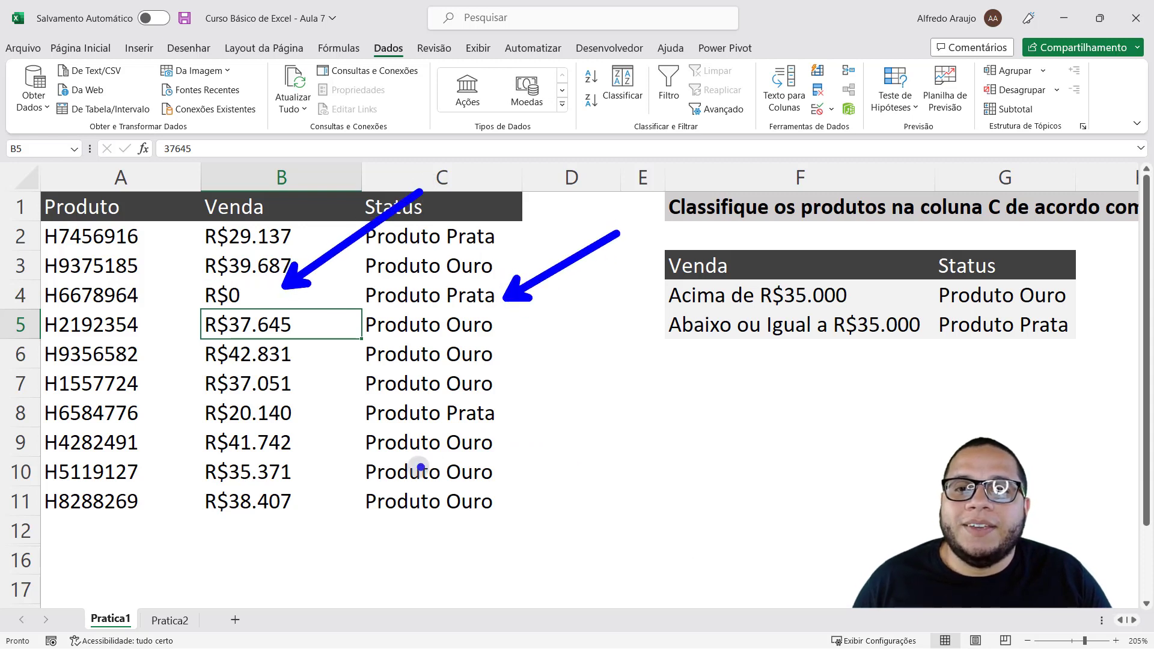
key("Escape")
left_click(492, 299)
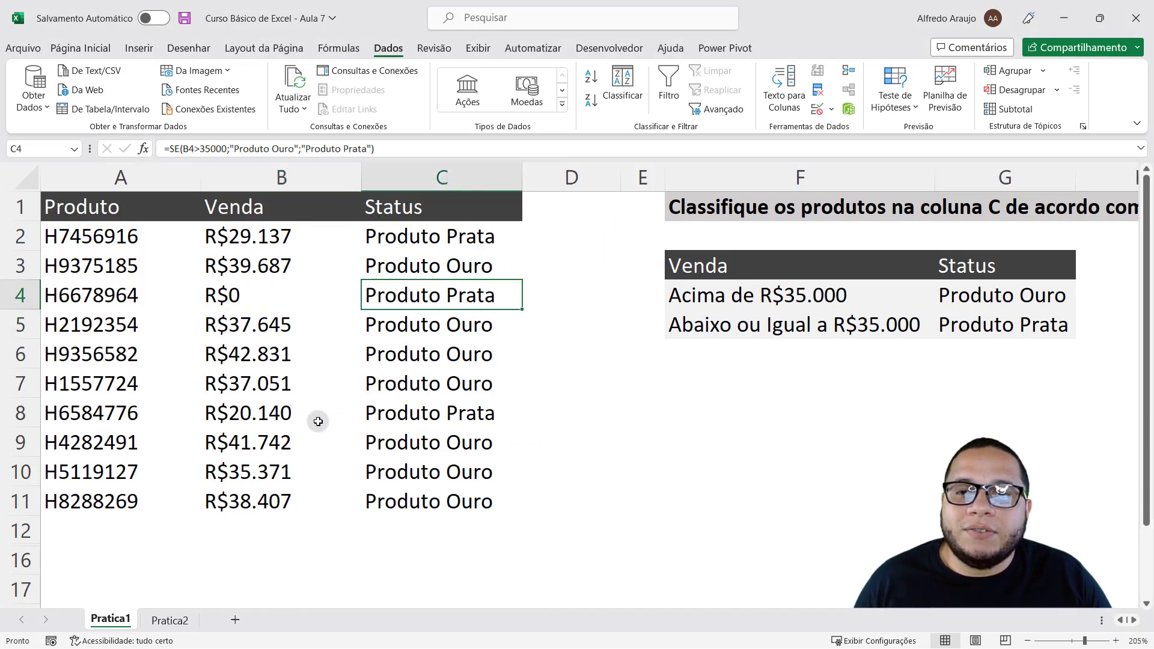
Step: Enter 100000 as B8's sale so C8 becomes Produto Ouro
left_click(278, 418)
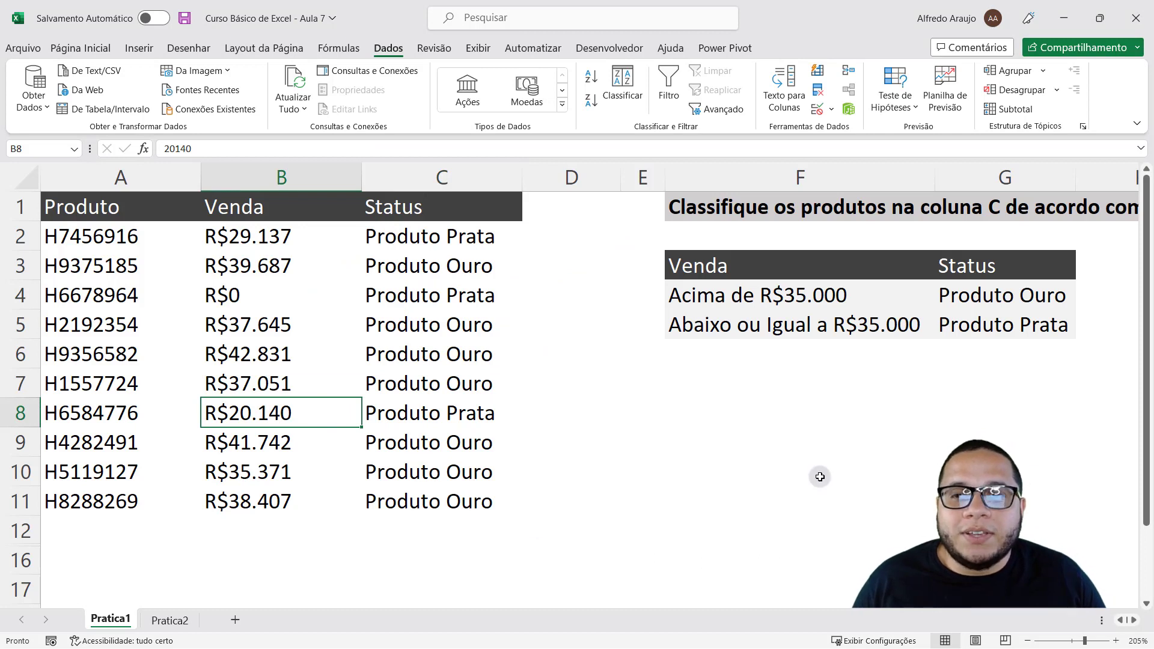
type("100000")
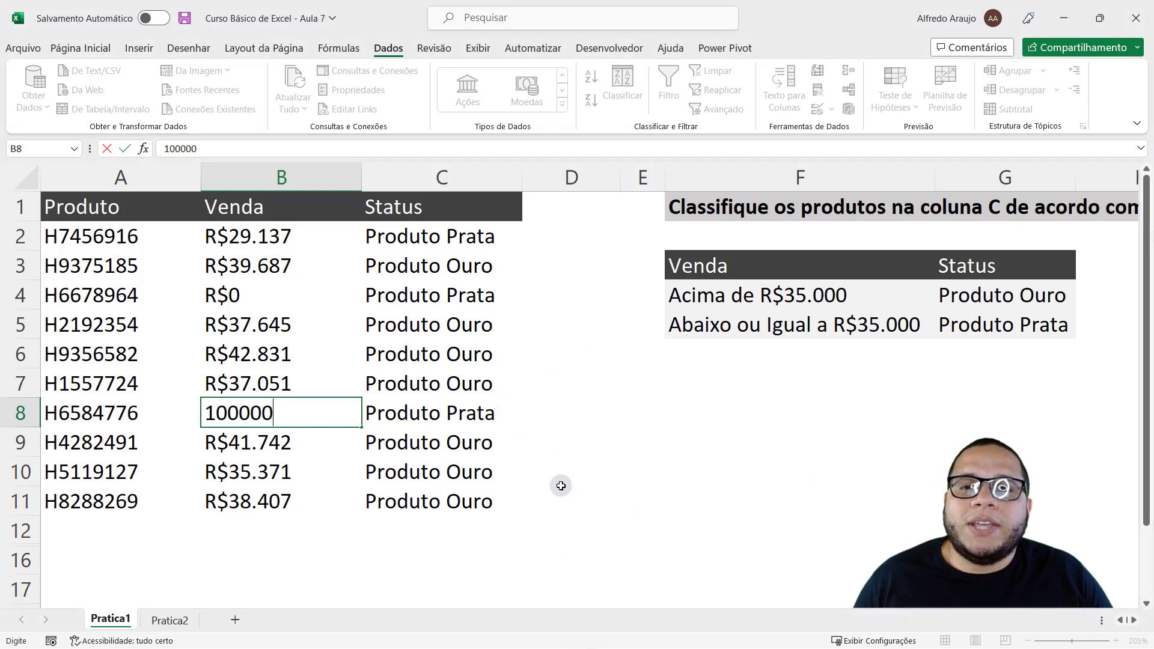
key("Return")
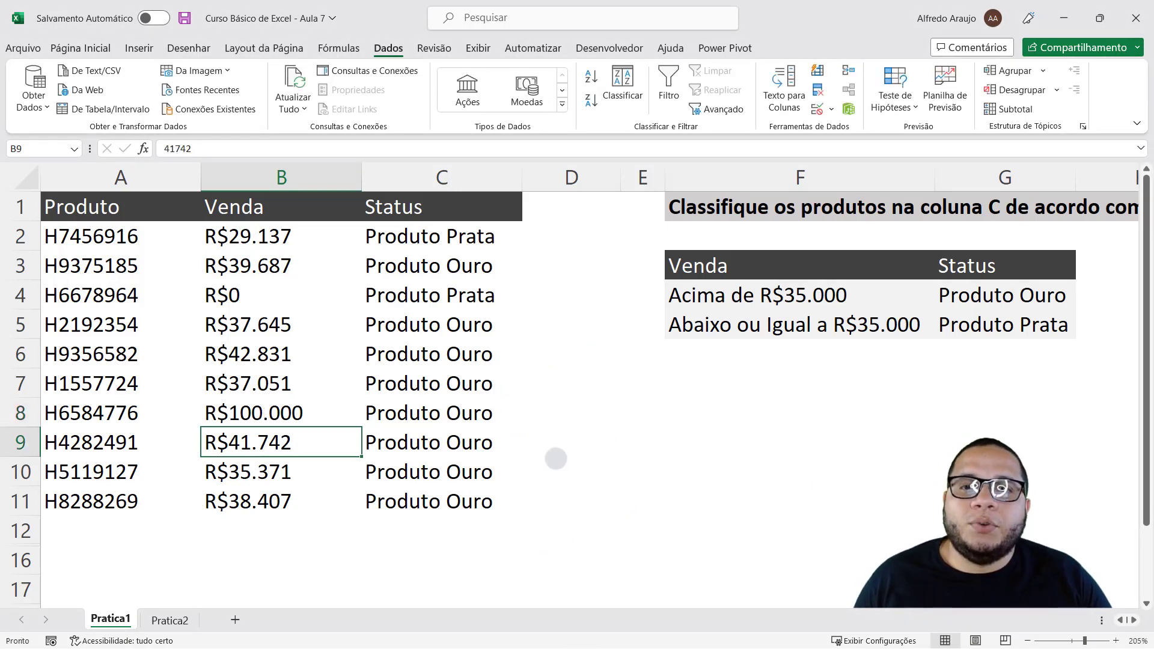
left_click_drag(508, 413, 709, 266)
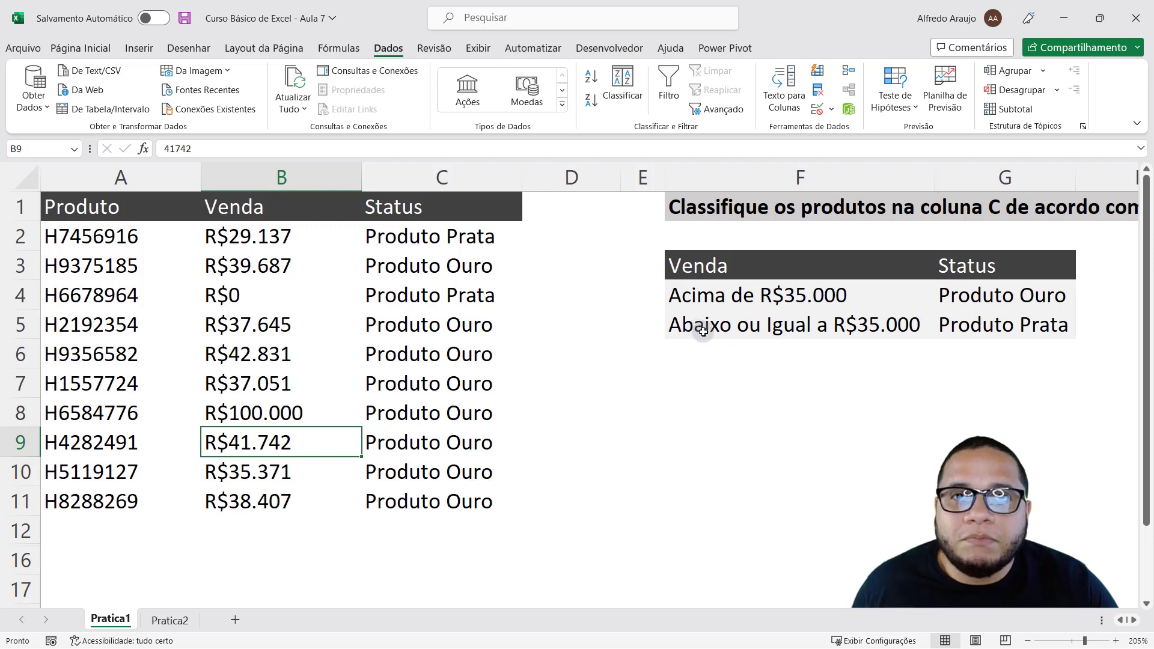
Step: Zoom the sheet out from 205% to 175%
scroll(625, 366, "down", 2, "ctrl")
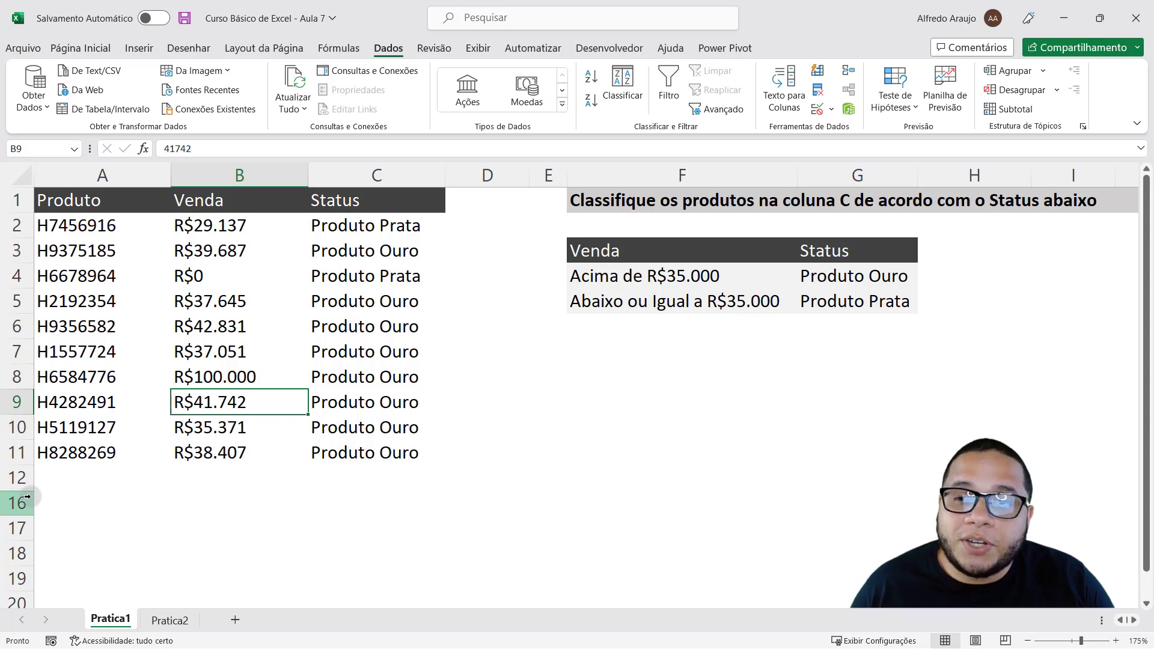
Step: Unhide rows 13–16 to reveal the Produto/Venda/Status lookup box at G13:H15
left_click(17, 452)
left_click(15, 508)
right_click(14, 508)
mouse_move(17, 513)
left_mouse_down()
mouse_move(21, 485)
mouse_move(17, 503)
left_mouse_up()
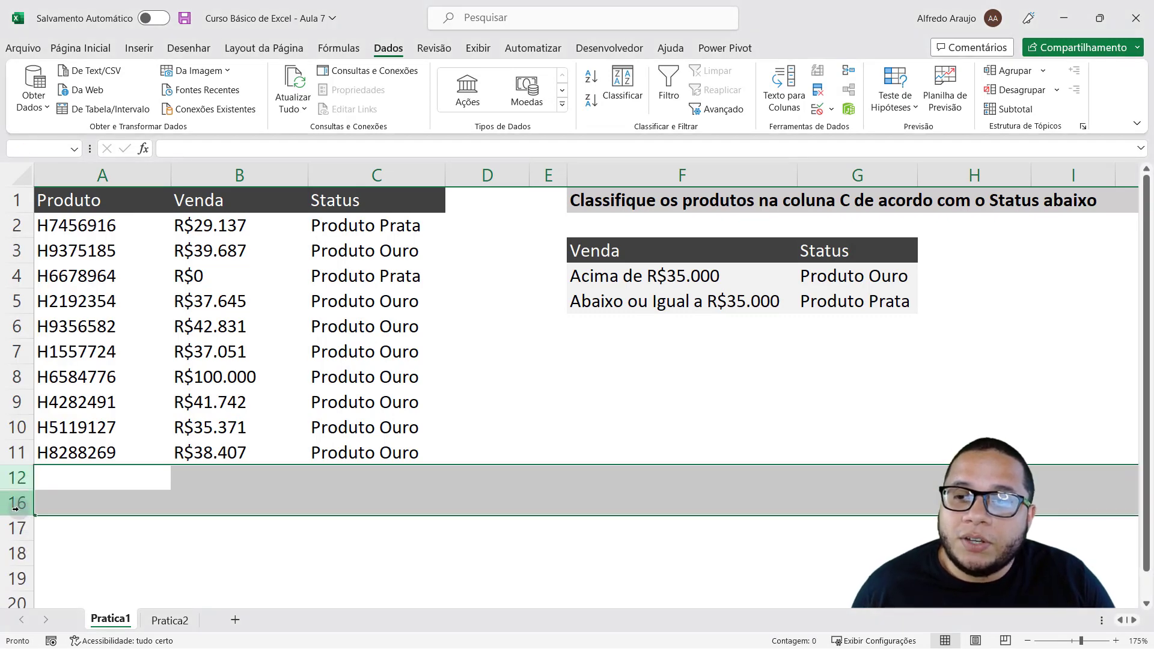
right_click(18, 504)
left_click(68, 494)
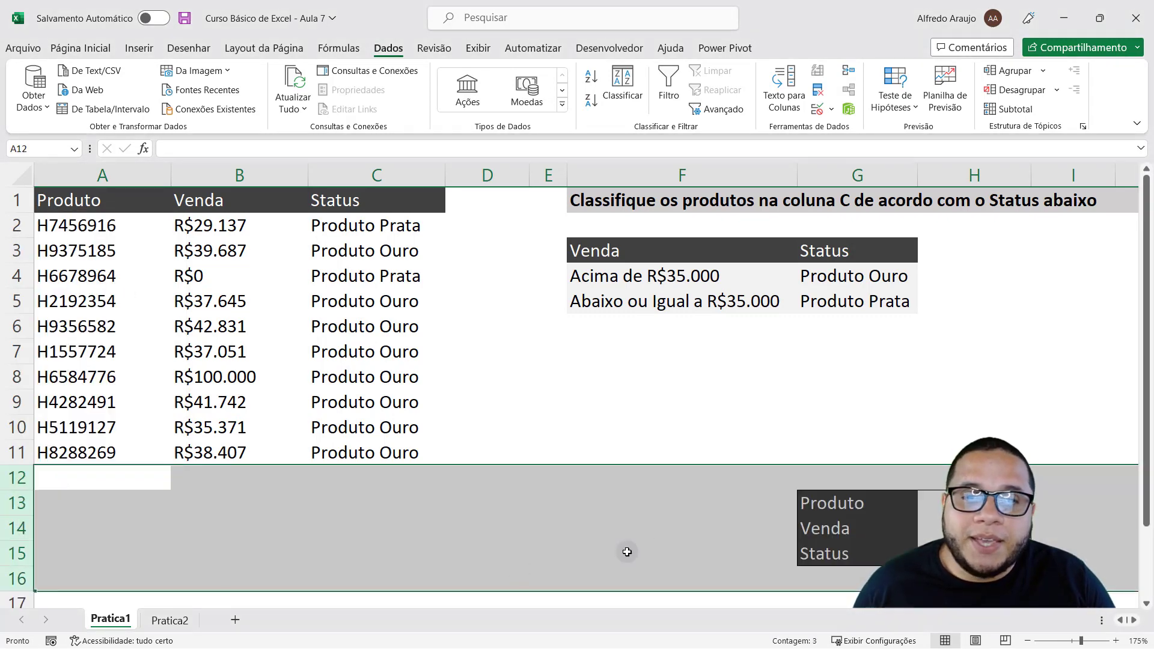
left_click(838, 505)
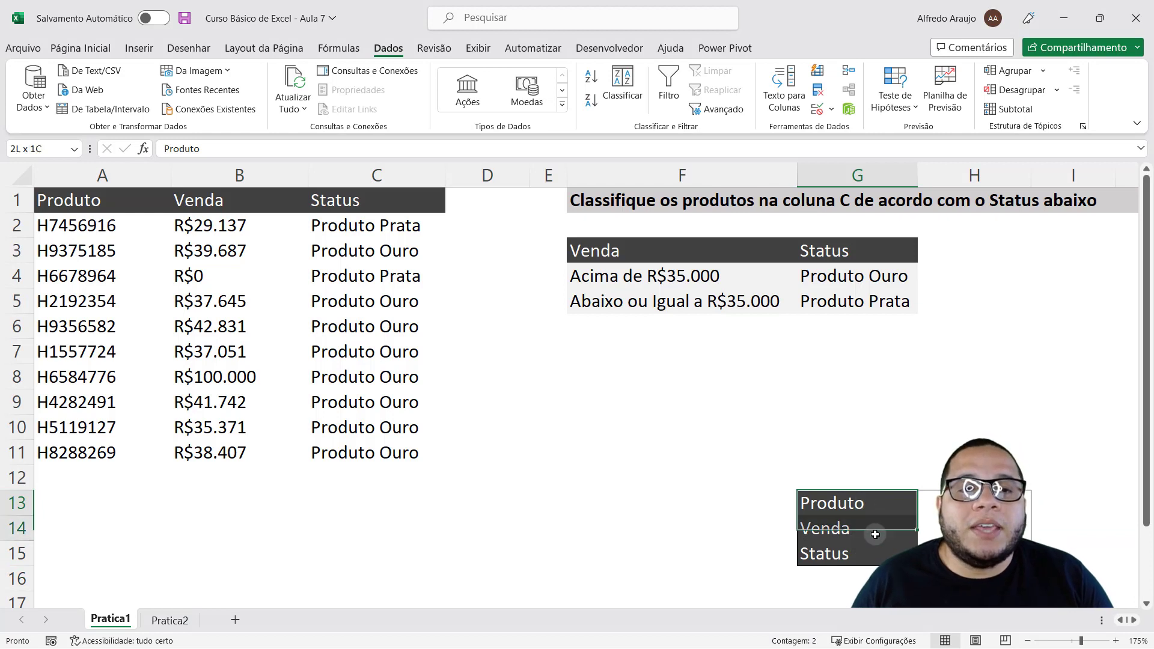
left_click_drag(871, 512, 876, 543)
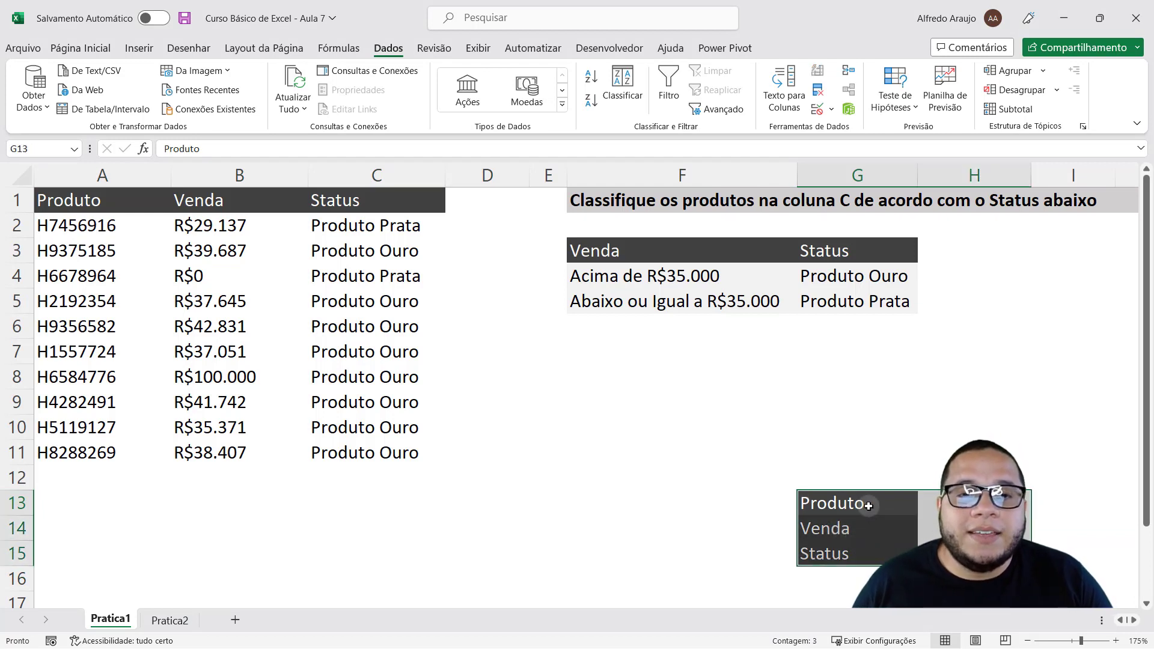
Step: Pick product H2192354 from H13's dropdown list
left_click(961, 503)
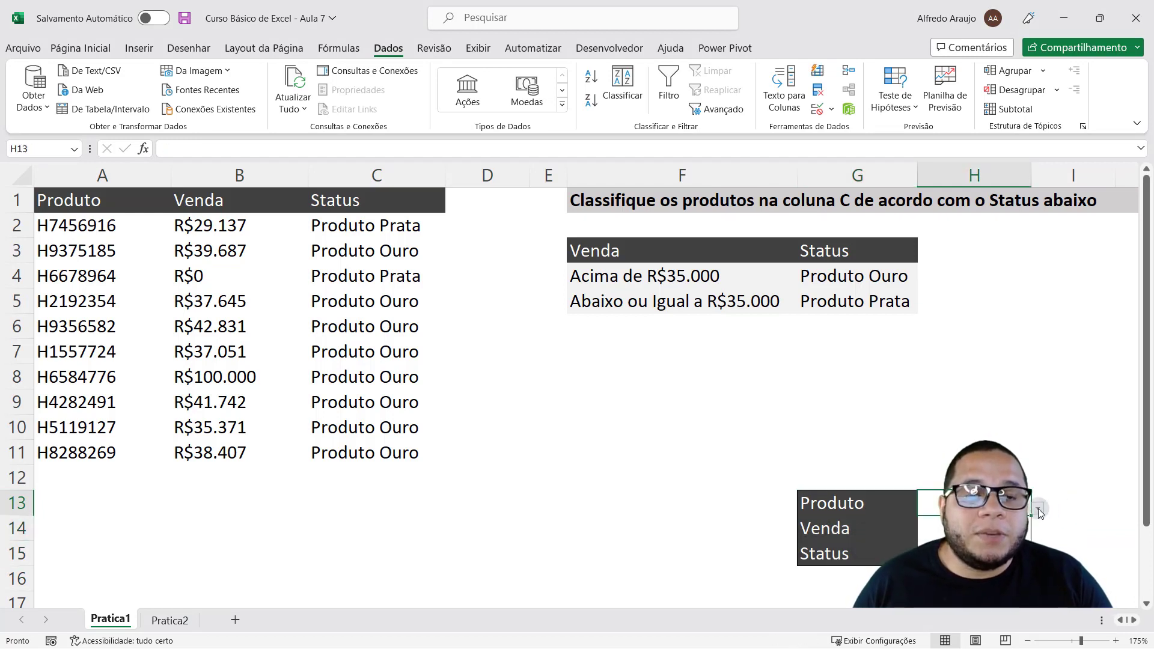
scroll(1037, 508, "down", 1)
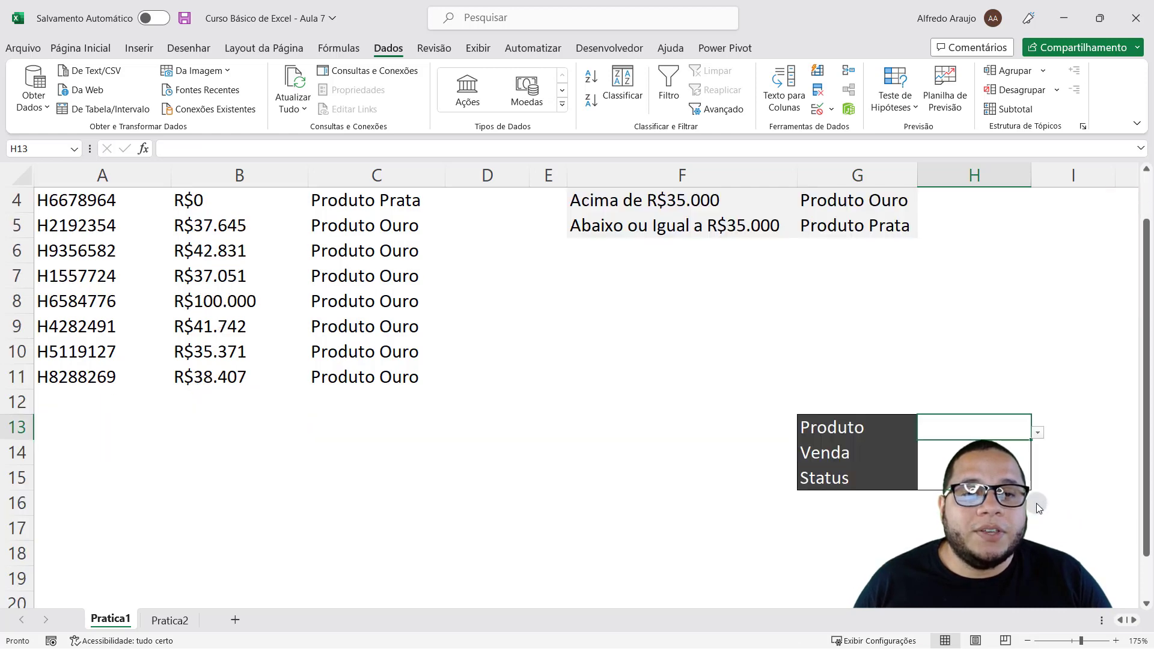
scroll(1035, 503, "down", 3)
scroll(1033, 409, "up", 2)
left_click(1036, 360)
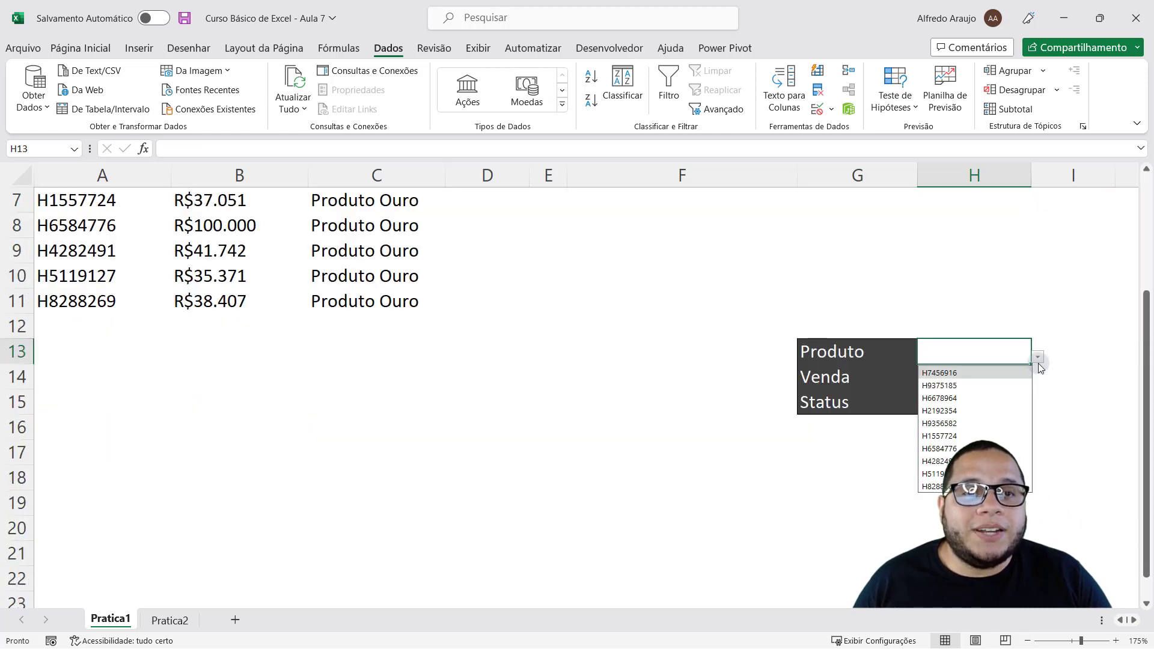
left_click(1036, 361)
left_click(1037, 362)
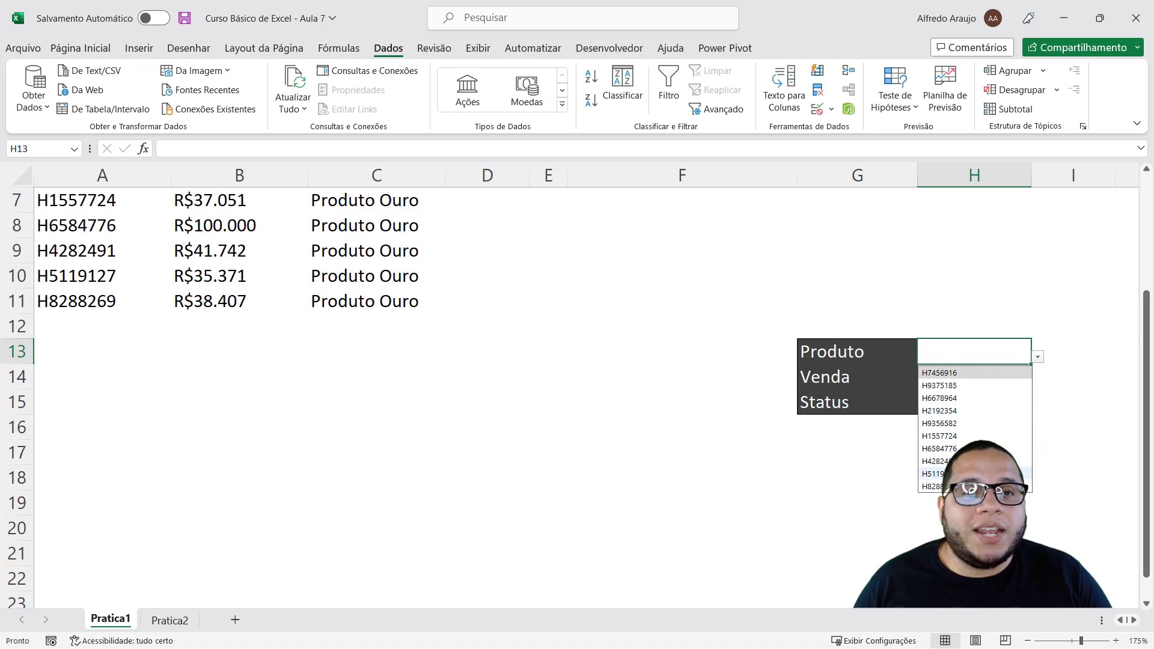
left_click(997, 385)
left_click(1037, 357)
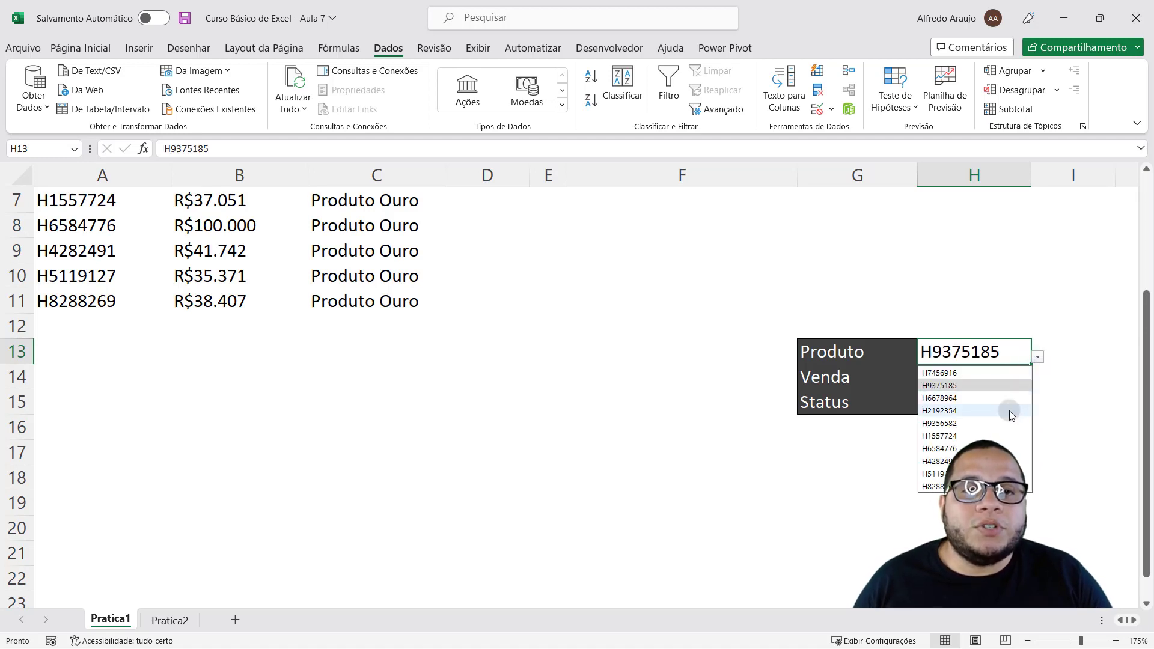
left_click(1010, 404)
Step: Move the lookup box from G13:H15 up to G7:H9
left_click_drag(866, 352, 961, 396)
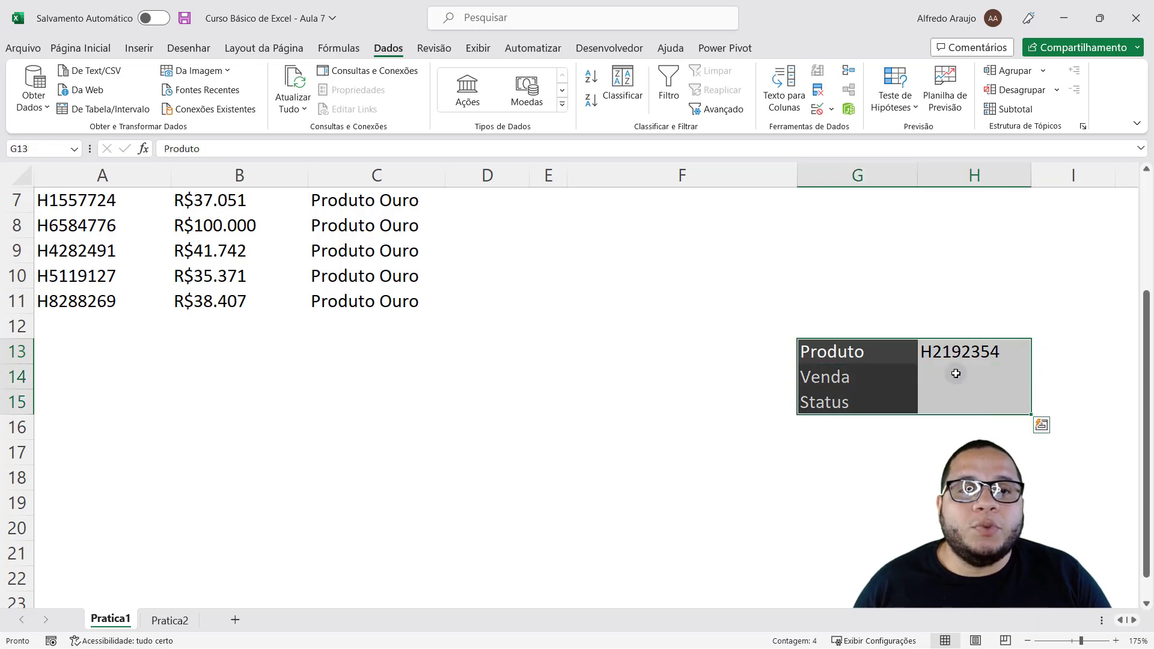
key("ctrl+q")
key("Escape")
key("ctrl+x")
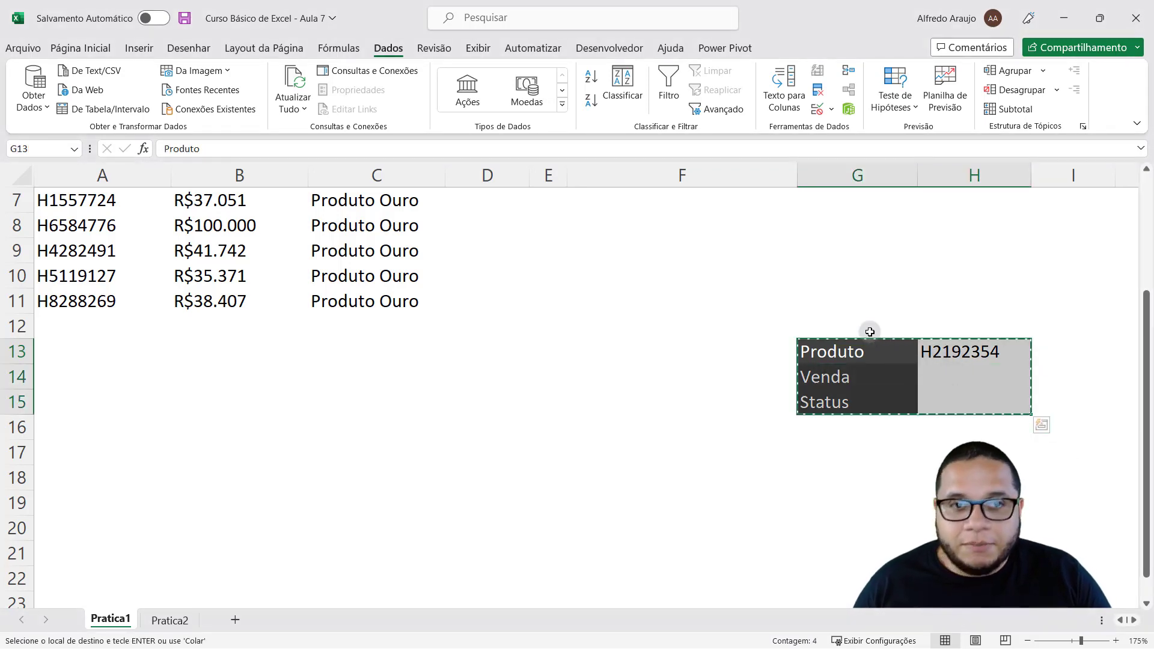
scroll(877, 354, "up", 2)
left_click(858, 366)
key("Up")
key("Return")
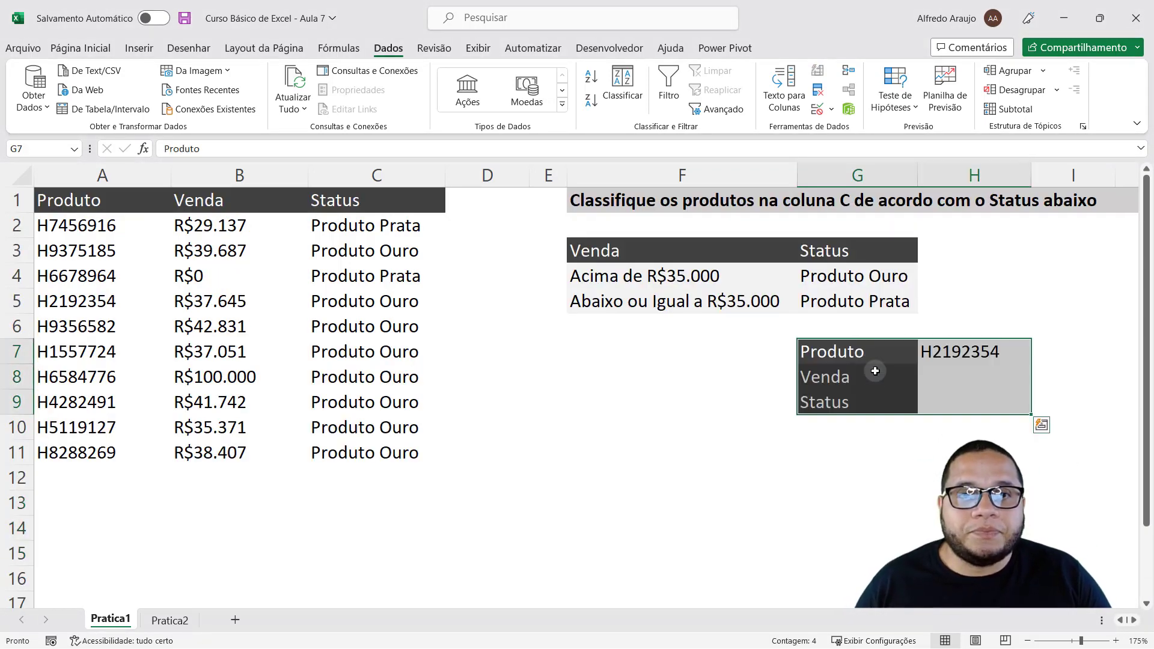
left_click(875, 353)
Step: Choose product H9356582 from H7's dropdown list
left_click(926, 355)
left_click(1038, 356)
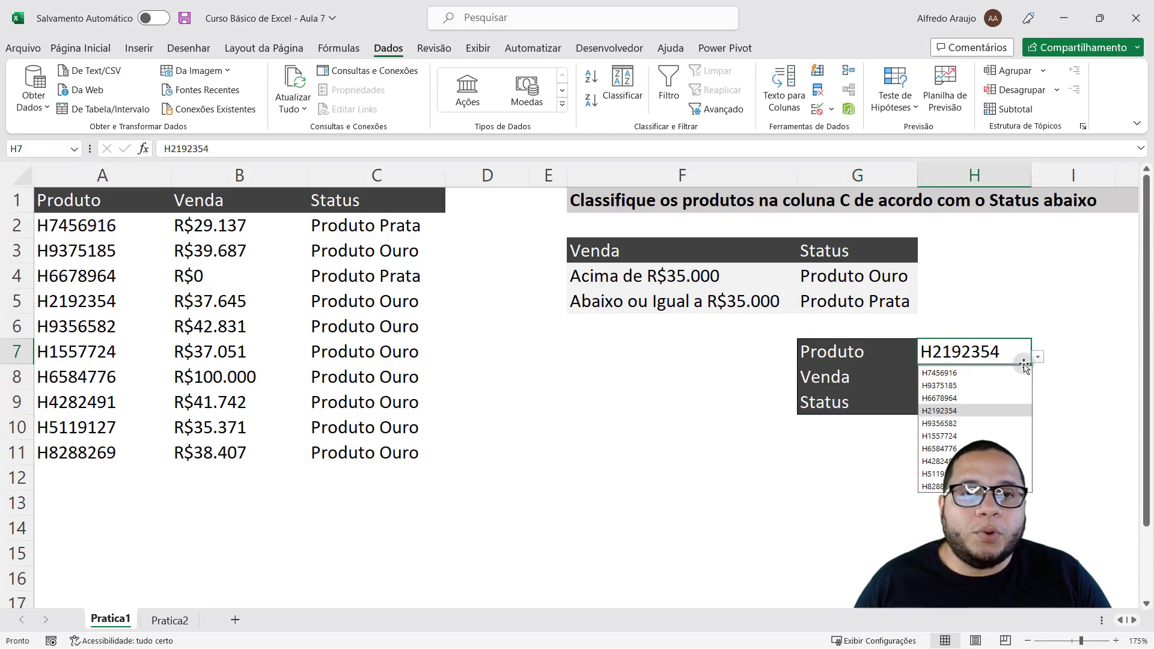
left_click(995, 377)
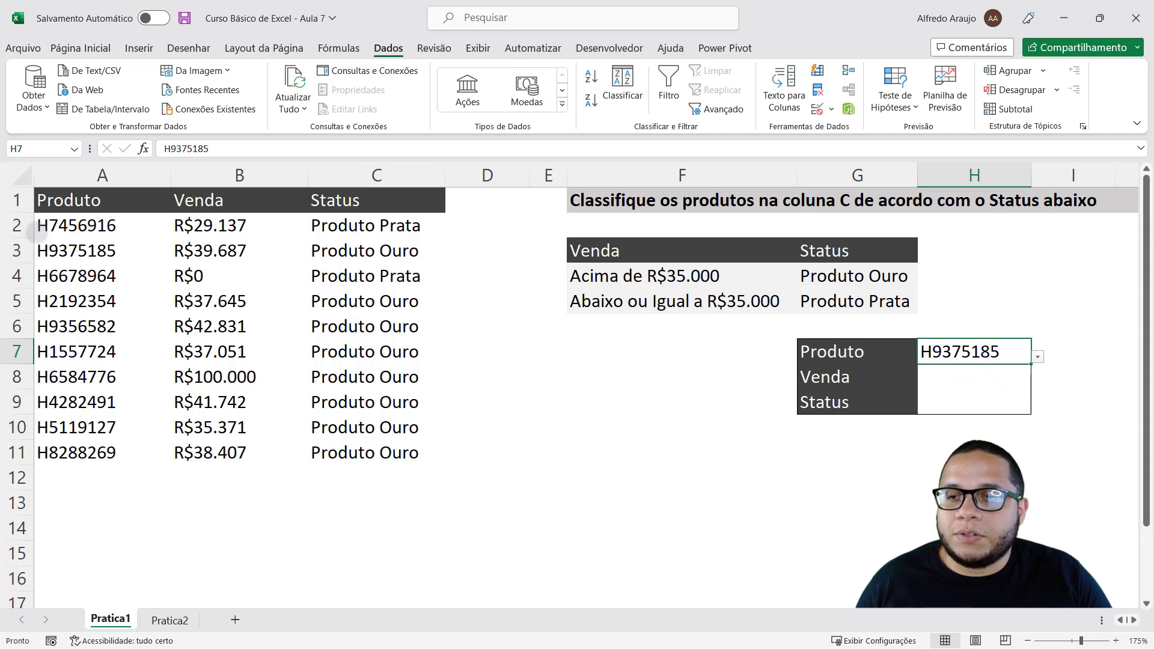
left_click_drag(33, 212, 127, 472)
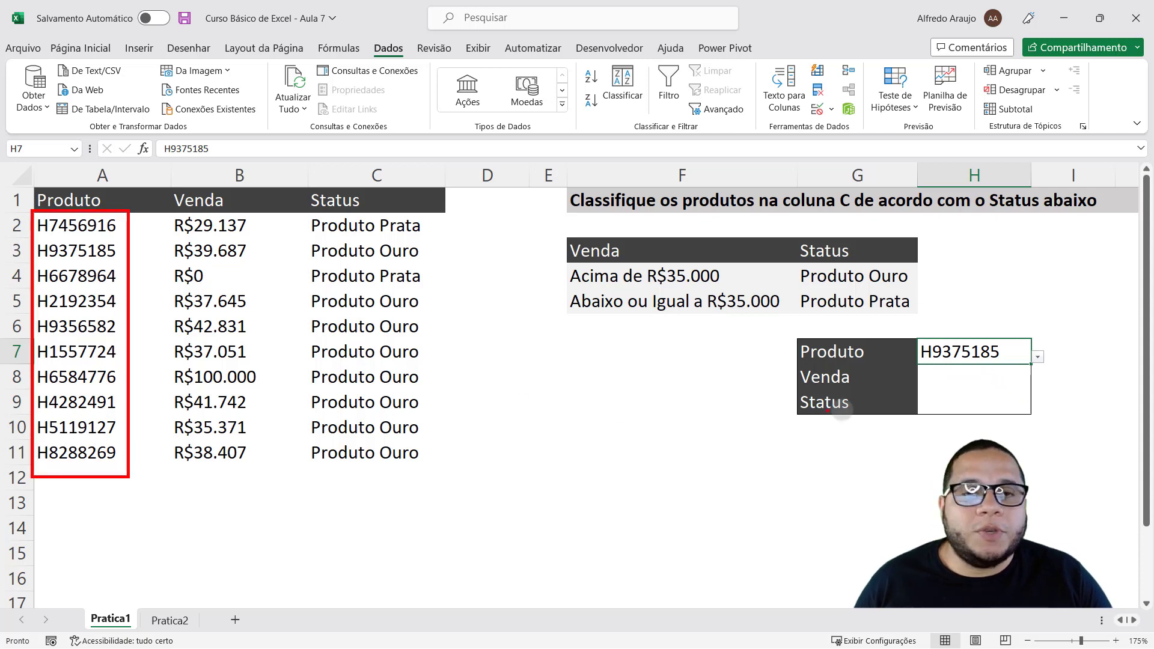
key("Escape")
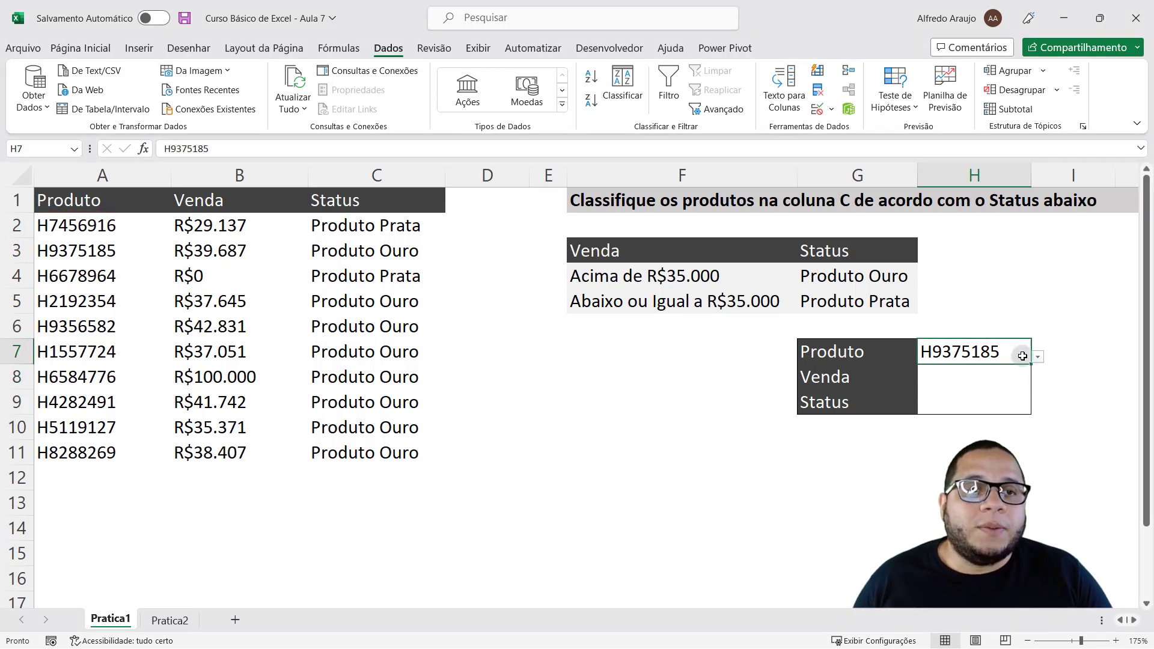
left_click(1037, 358)
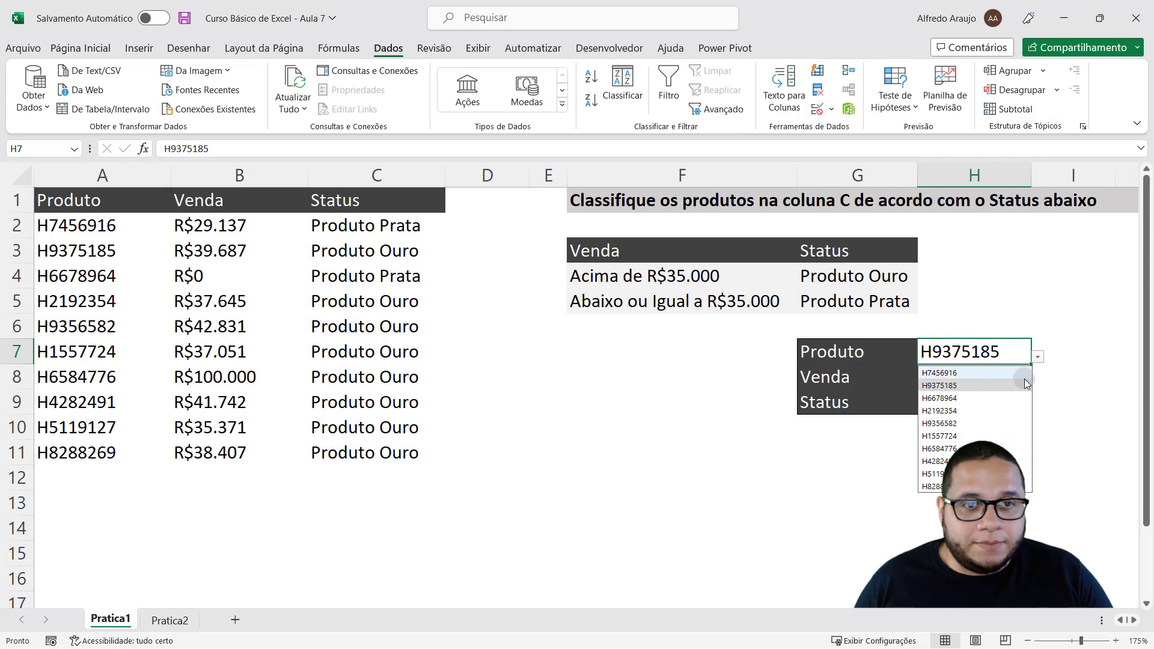
left_click(1024, 379)
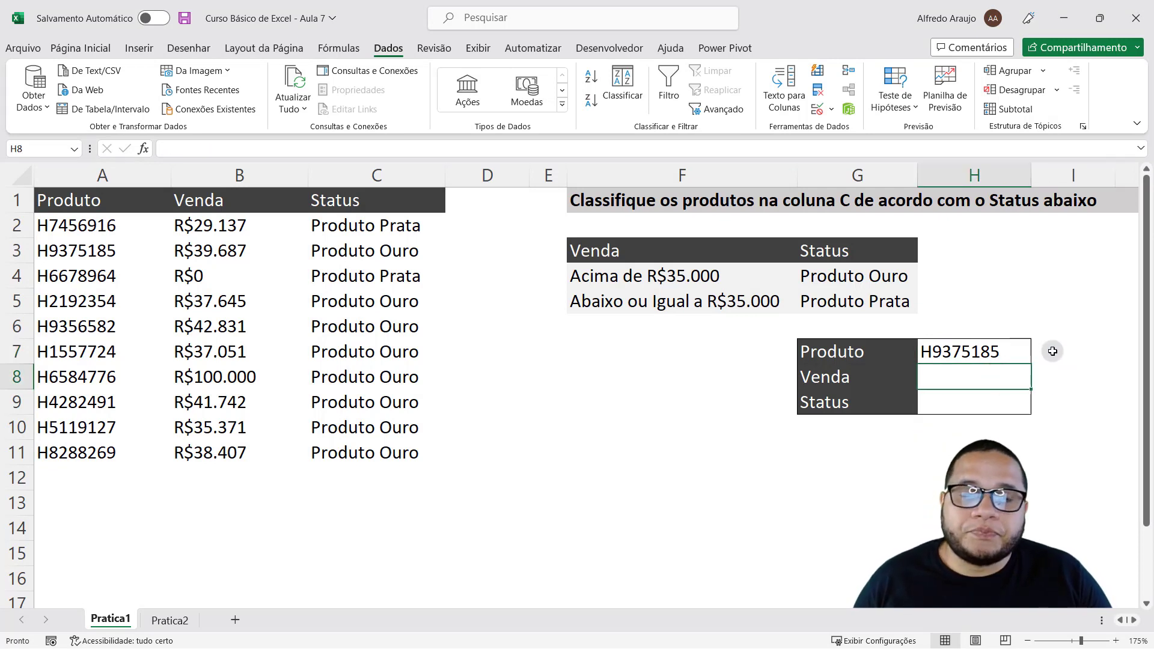
left_click(991, 352)
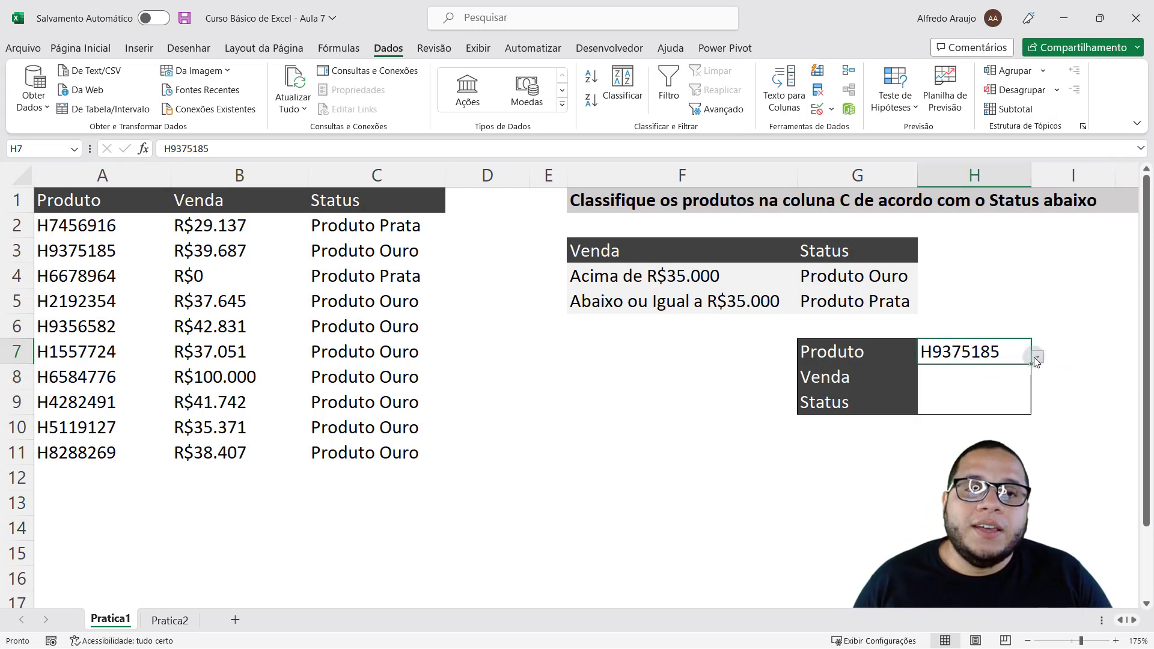
left_click(1036, 358)
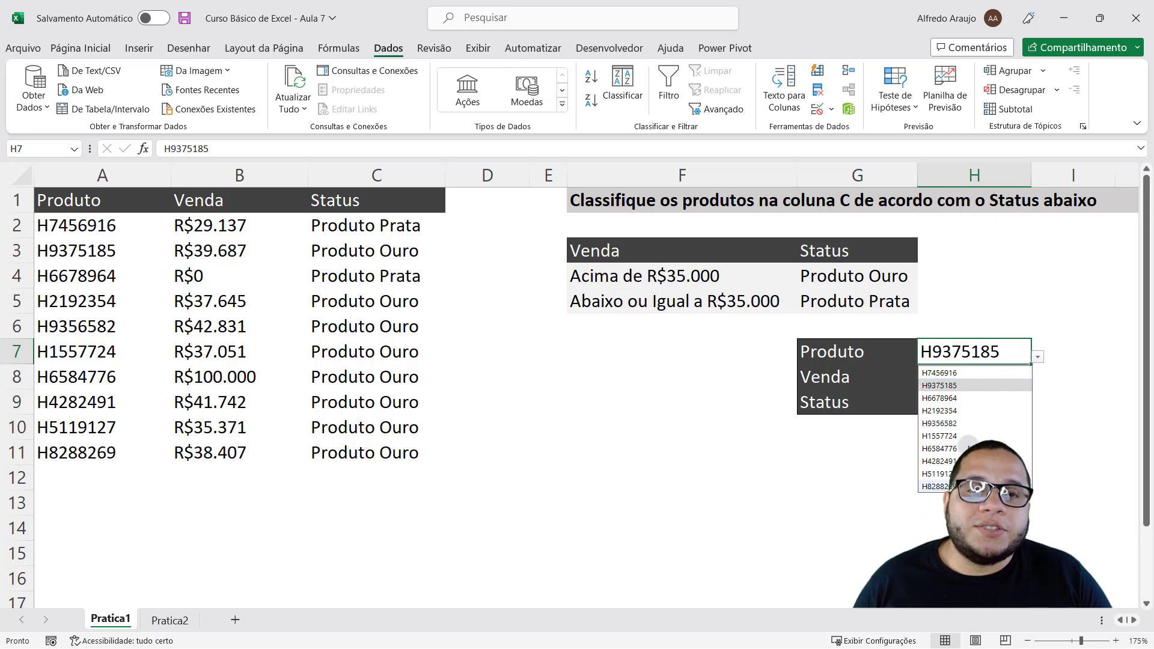
left_click(981, 423)
Step: Review result cells H8 and H9 against the source table A1:C11, highlighting H7
left_click(981, 373)
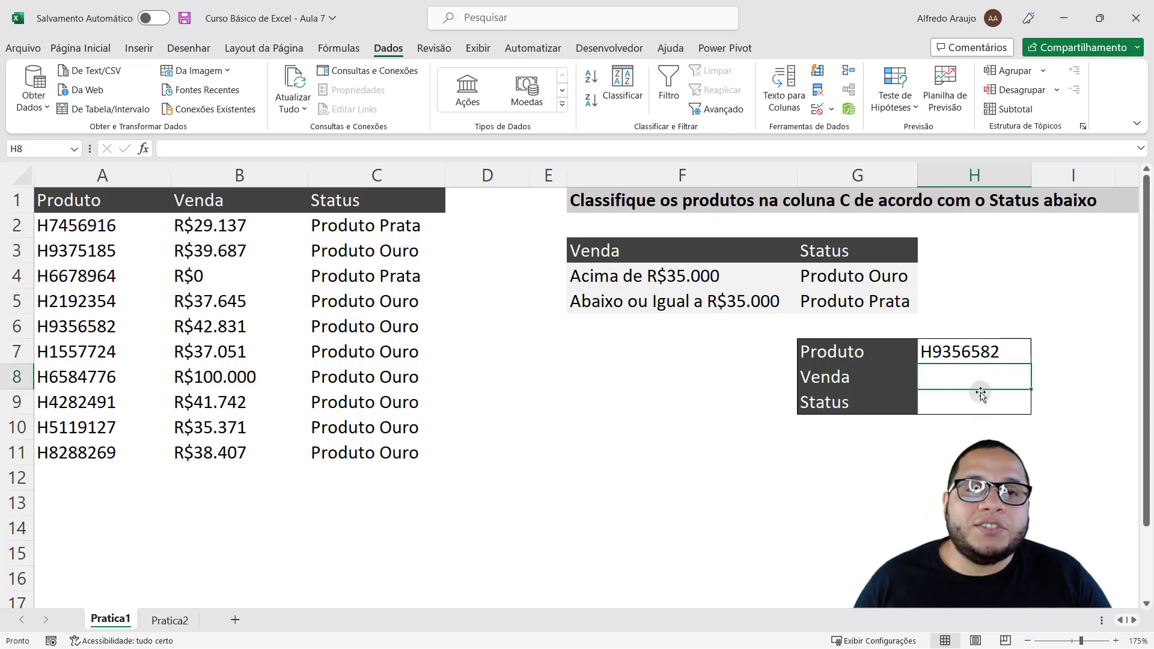
left_click(979, 397)
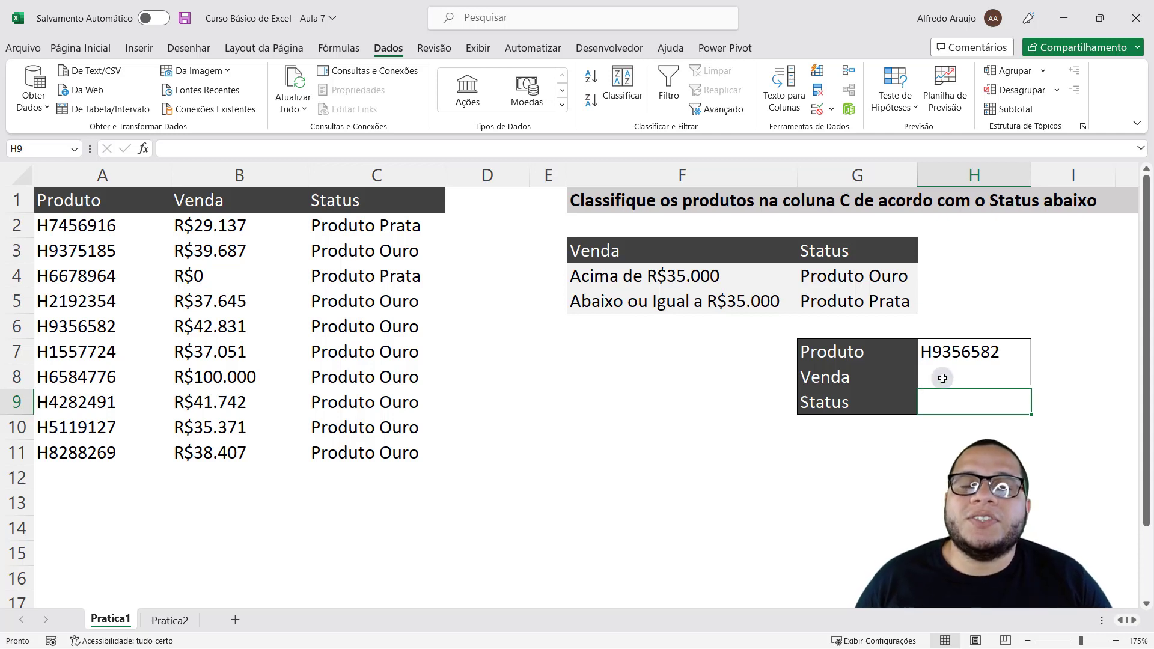
left_click_drag(158, 205, 403, 470)
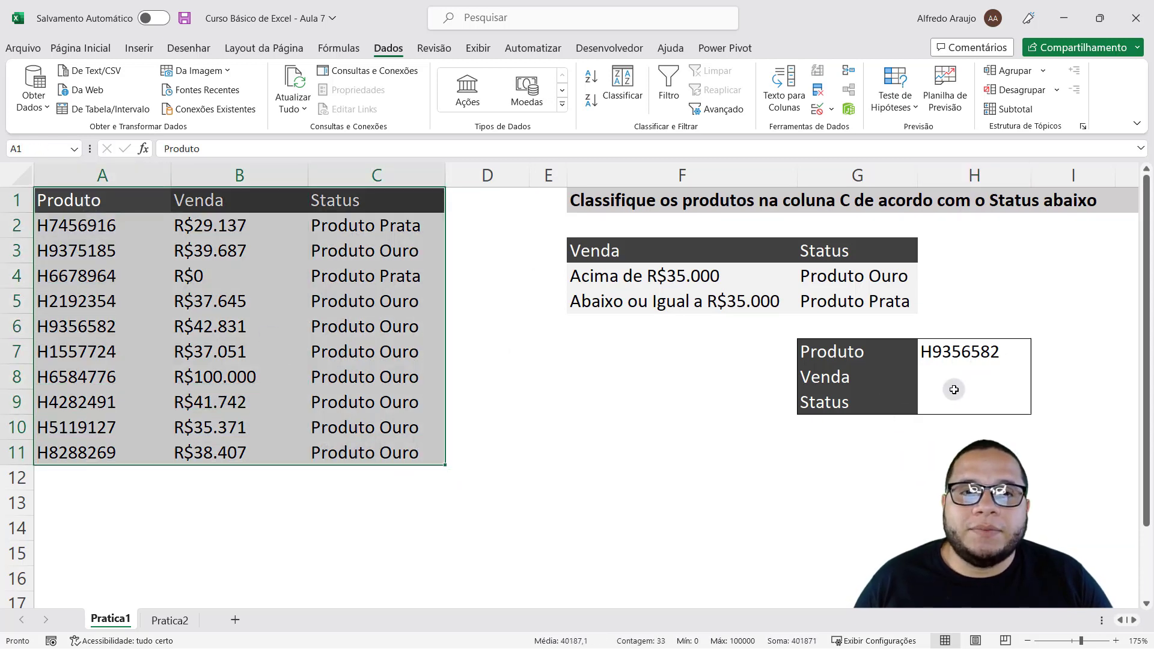
left_click(954, 351)
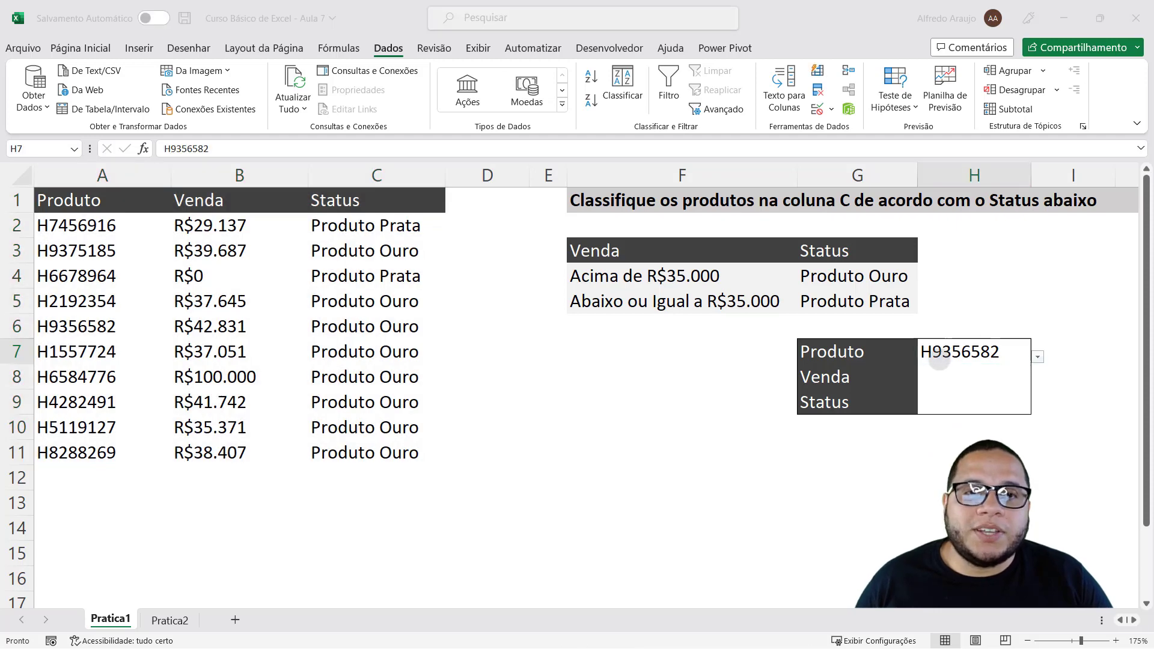
left_click_drag(919, 332, 1017, 365)
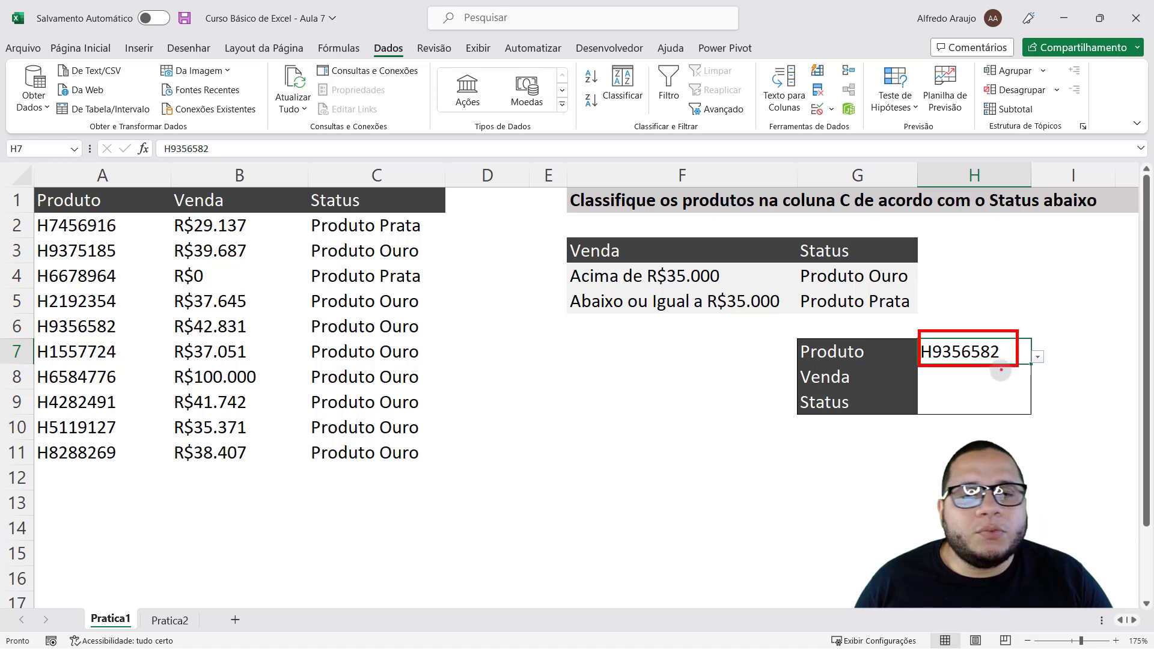
key("Escape")
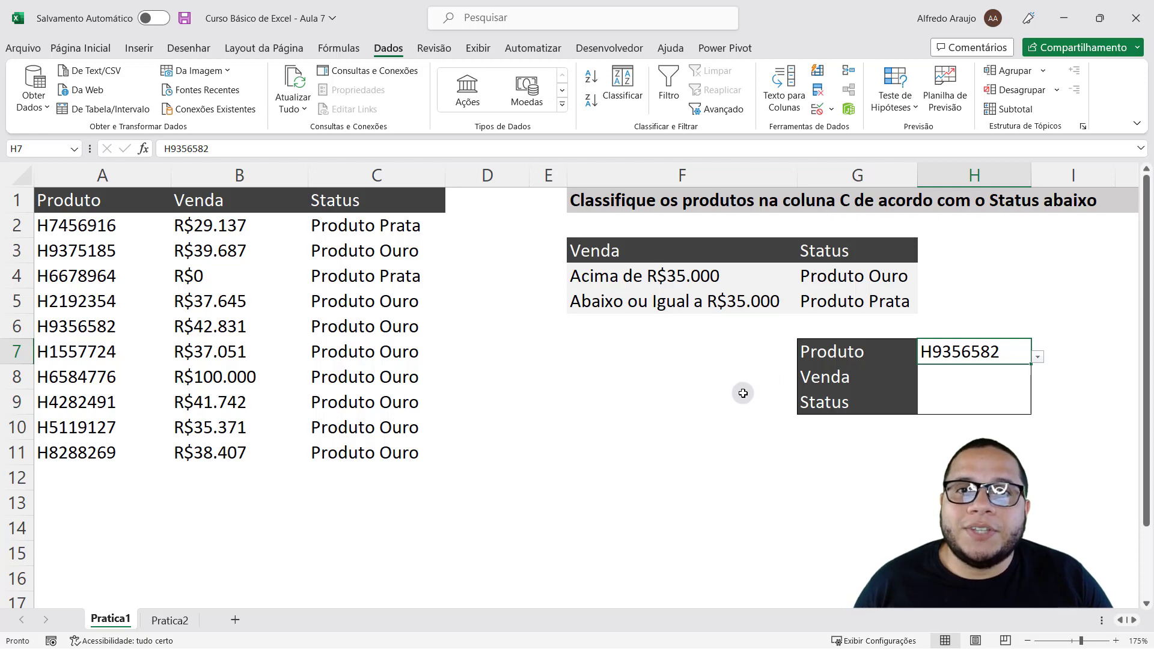
left_click_drag(39, 193, 379, 448)
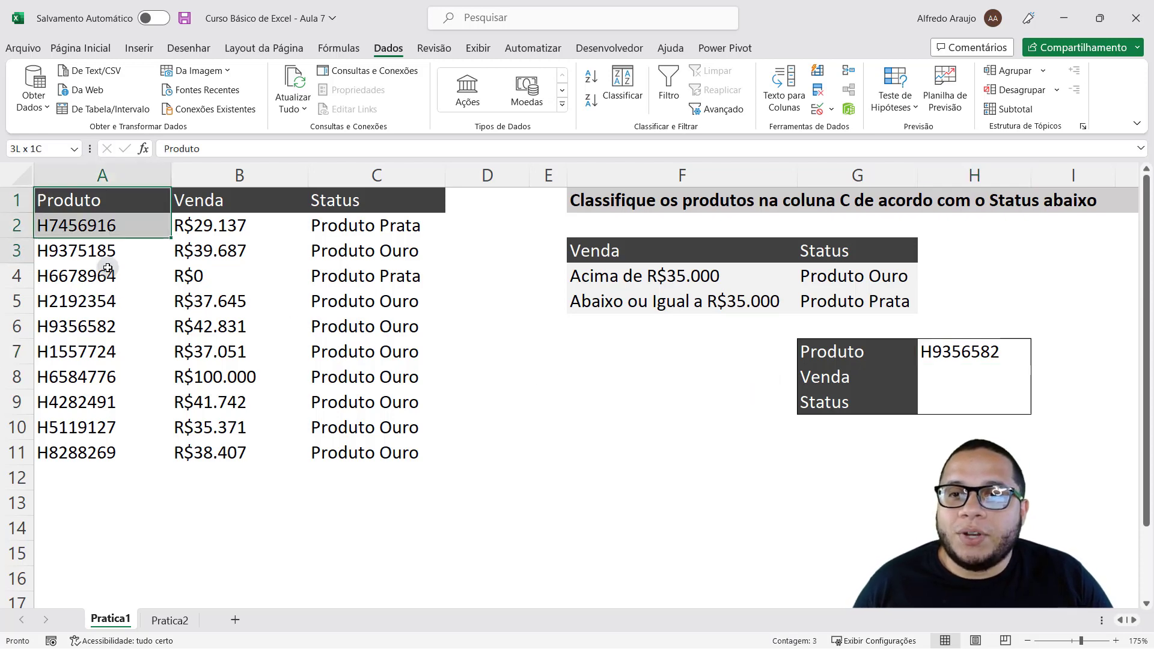
left_click(376, 444)
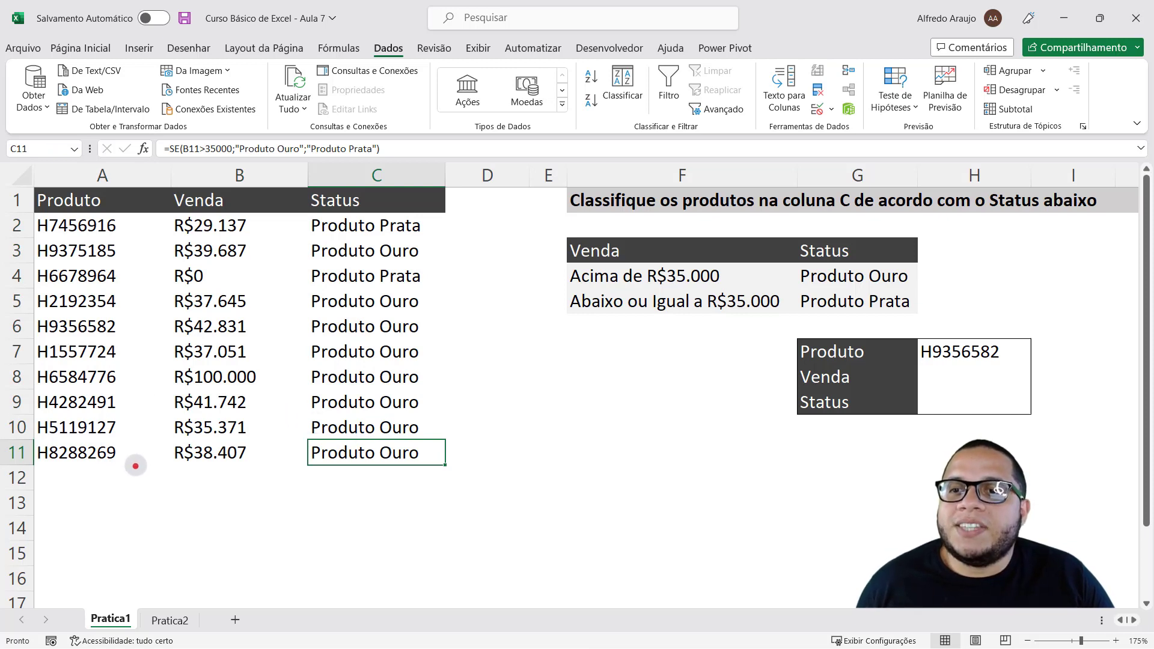
left_click_drag(136, 467, 138, 203)
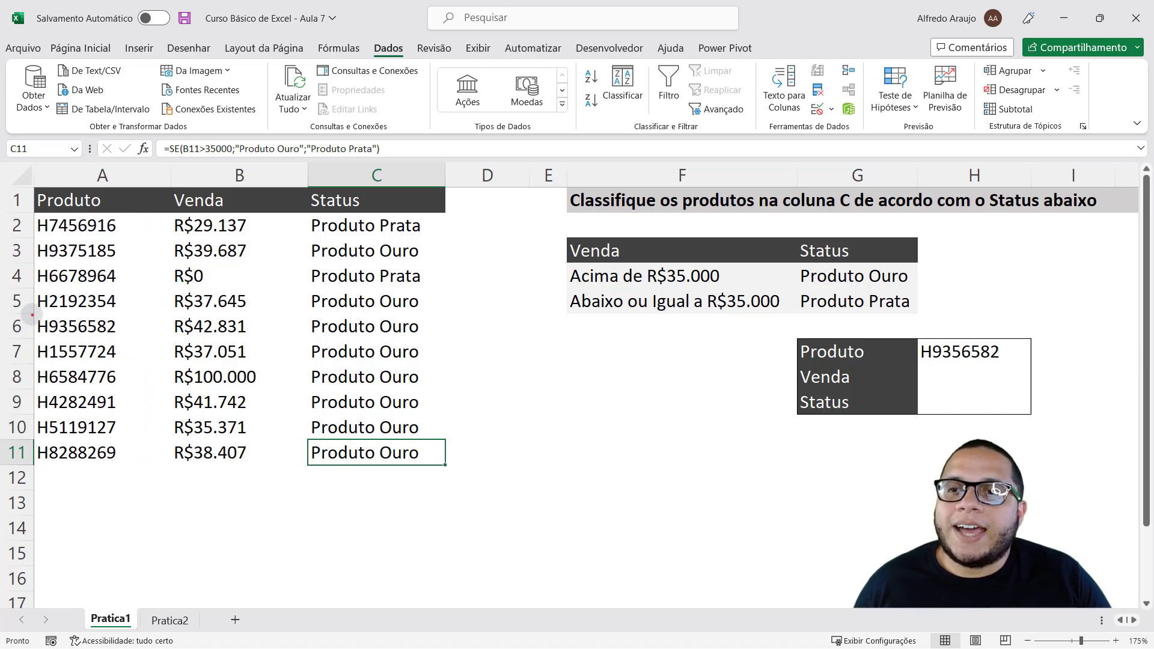
left_click_drag(32, 314, 122, 338)
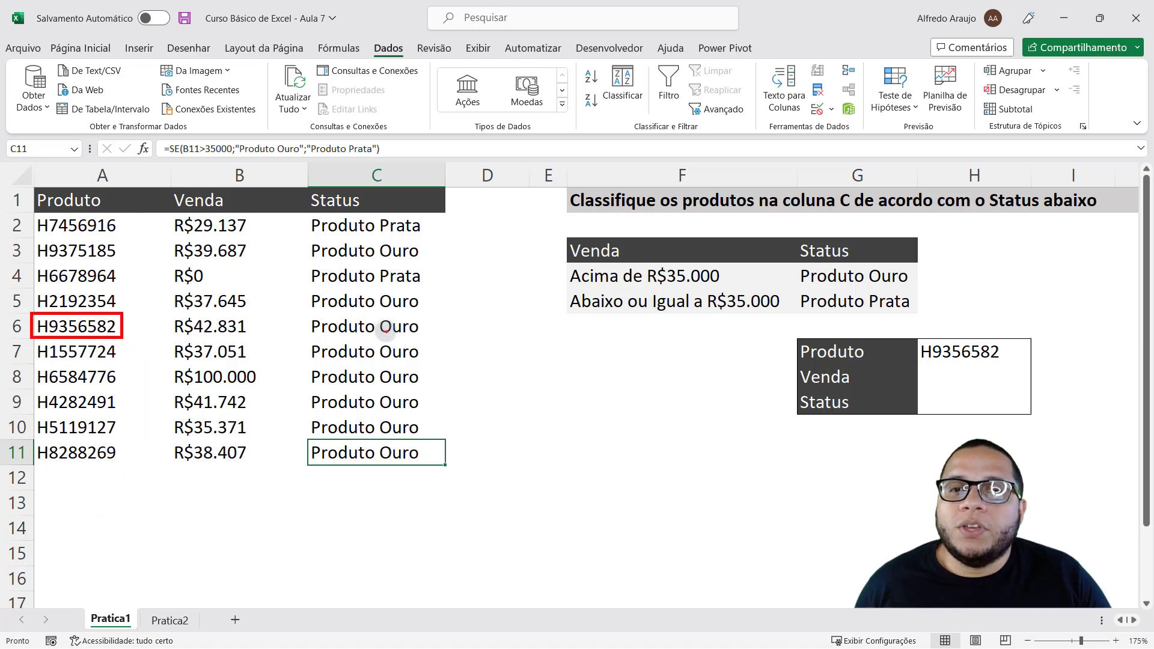
left_click_drag(384, 330, 108, 332)
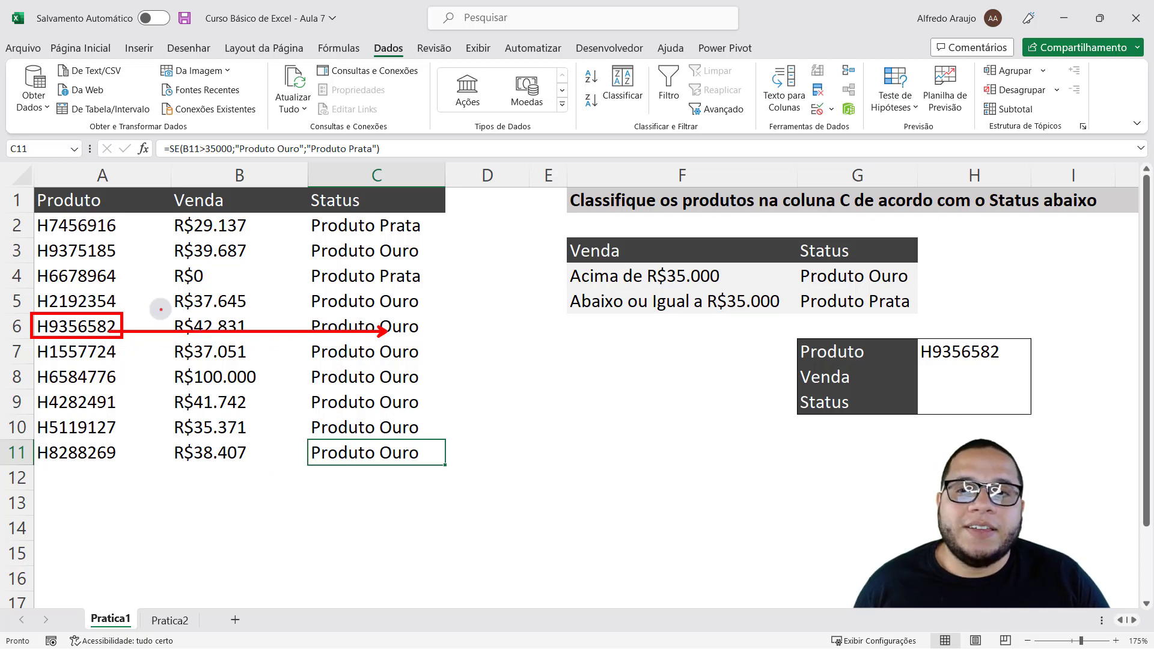
mouse_move(161, 309)
left_mouse_down()
mouse_move(254, 336)
mouse_move(448, 341)
left_mouse_up()
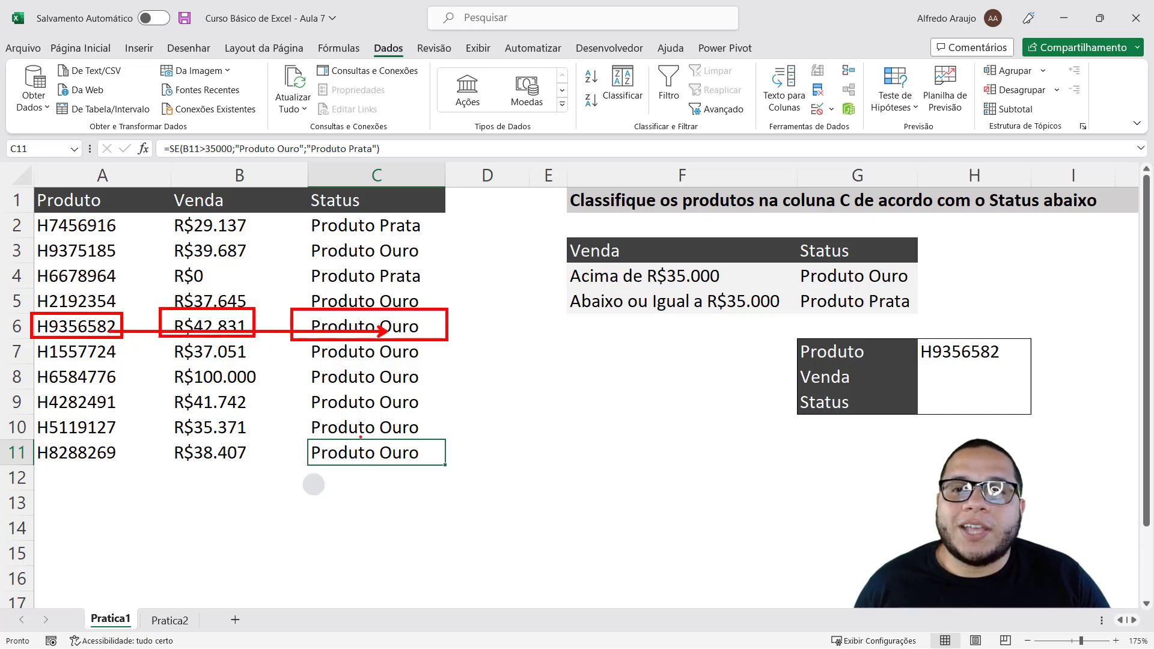
key("Escape")
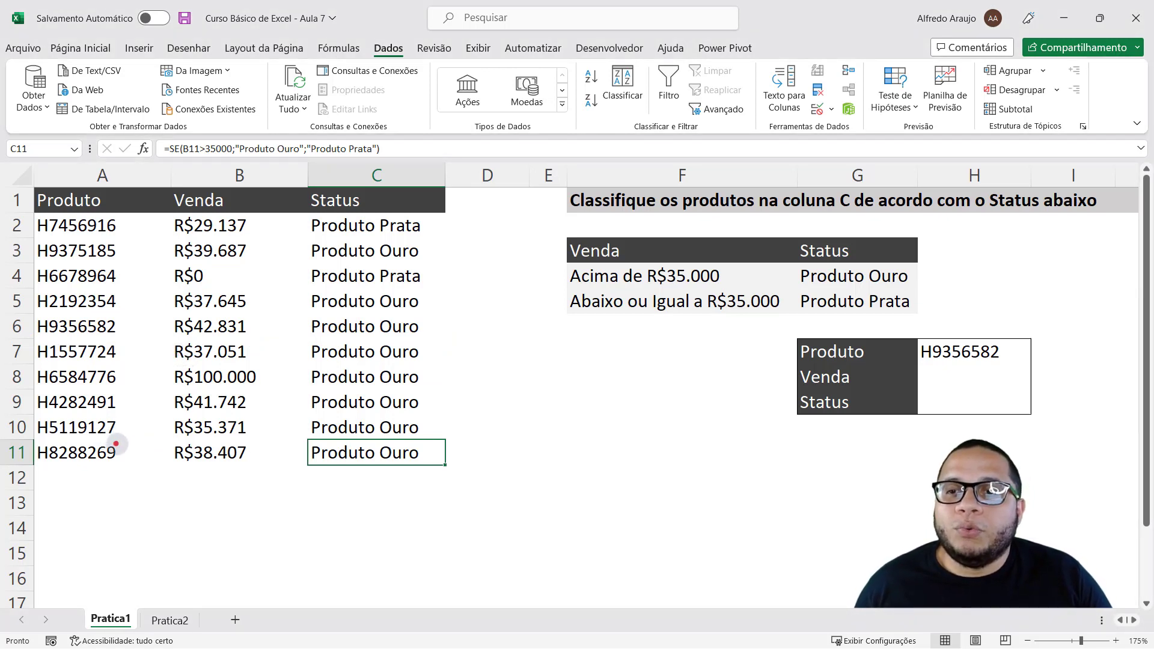
left_click_drag(106, 452, 106, 173)
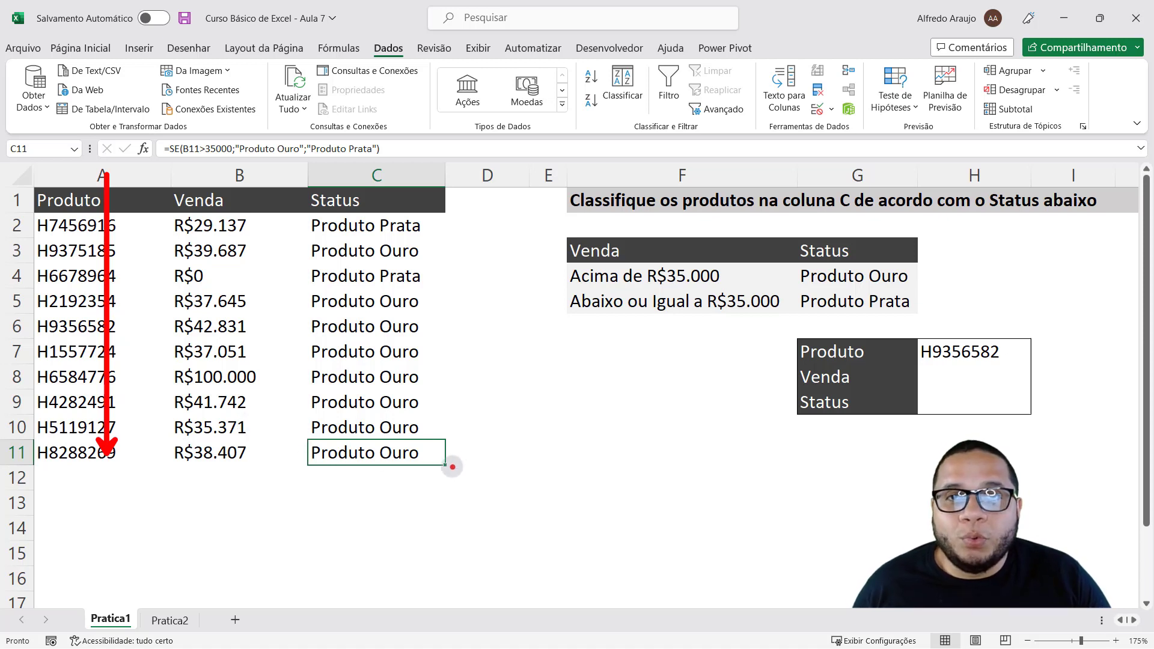
left_click_drag(435, 450, 105, 449)
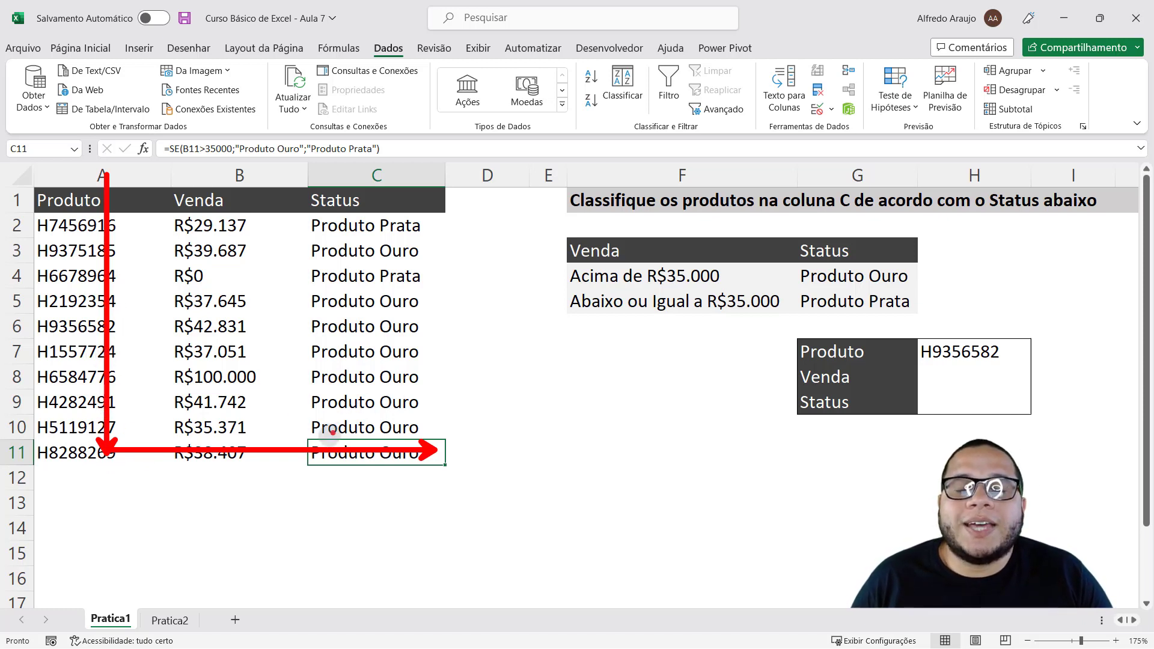
key("Escape")
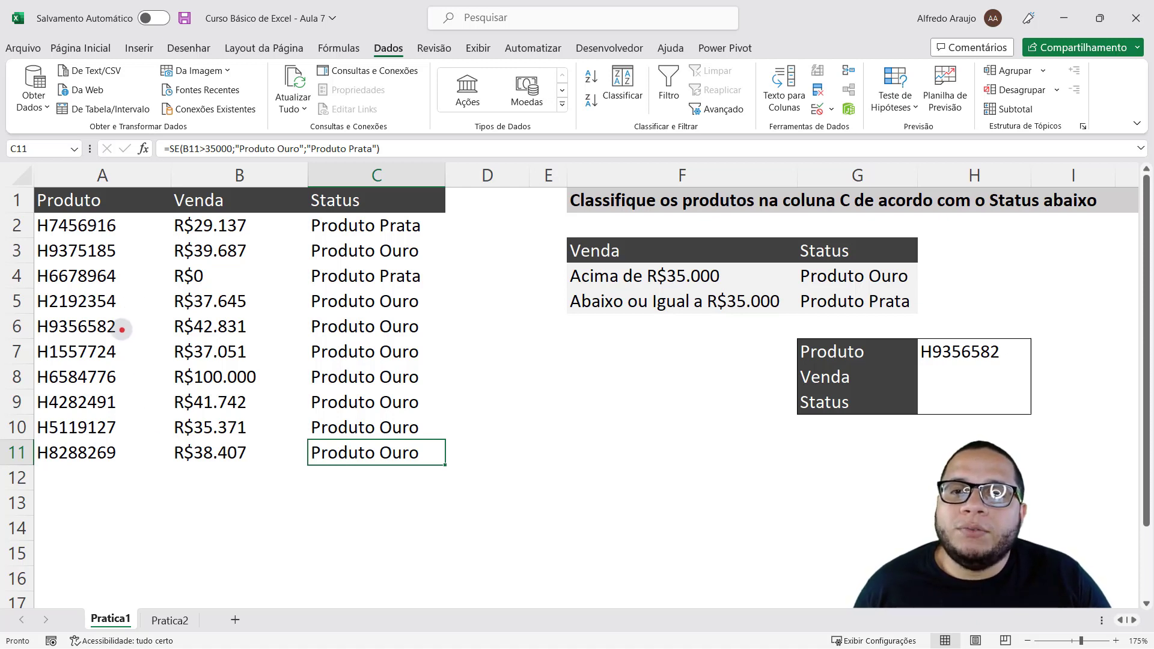
left_click_drag(123, 322, 127, 219)
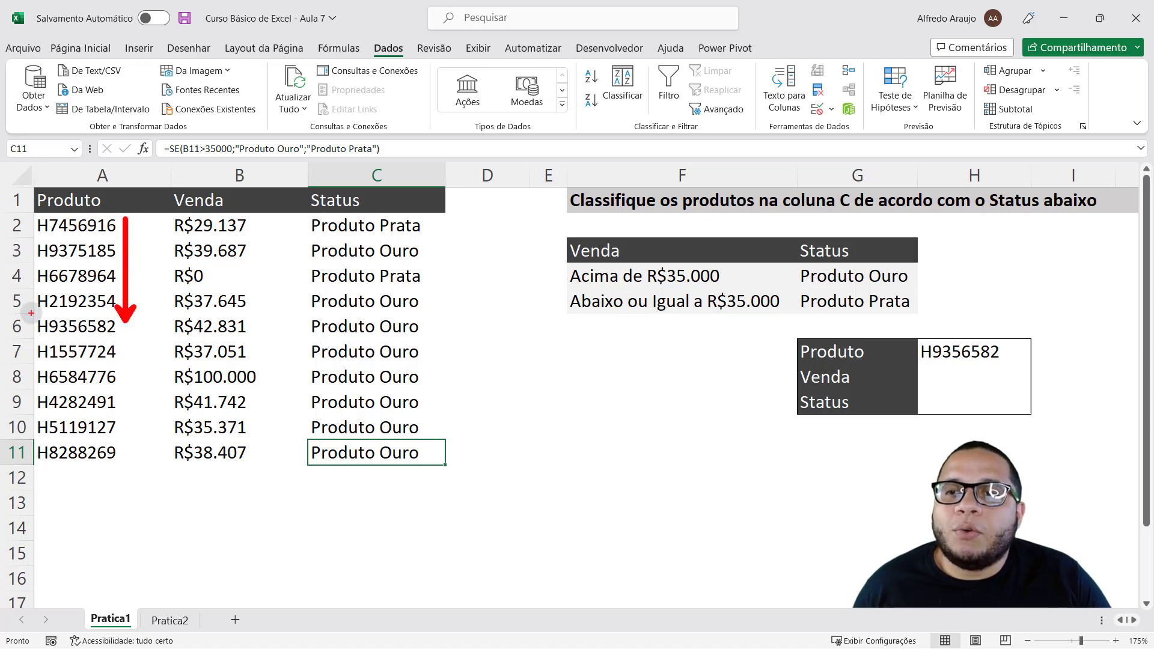
left_click_drag(31, 313, 126, 341)
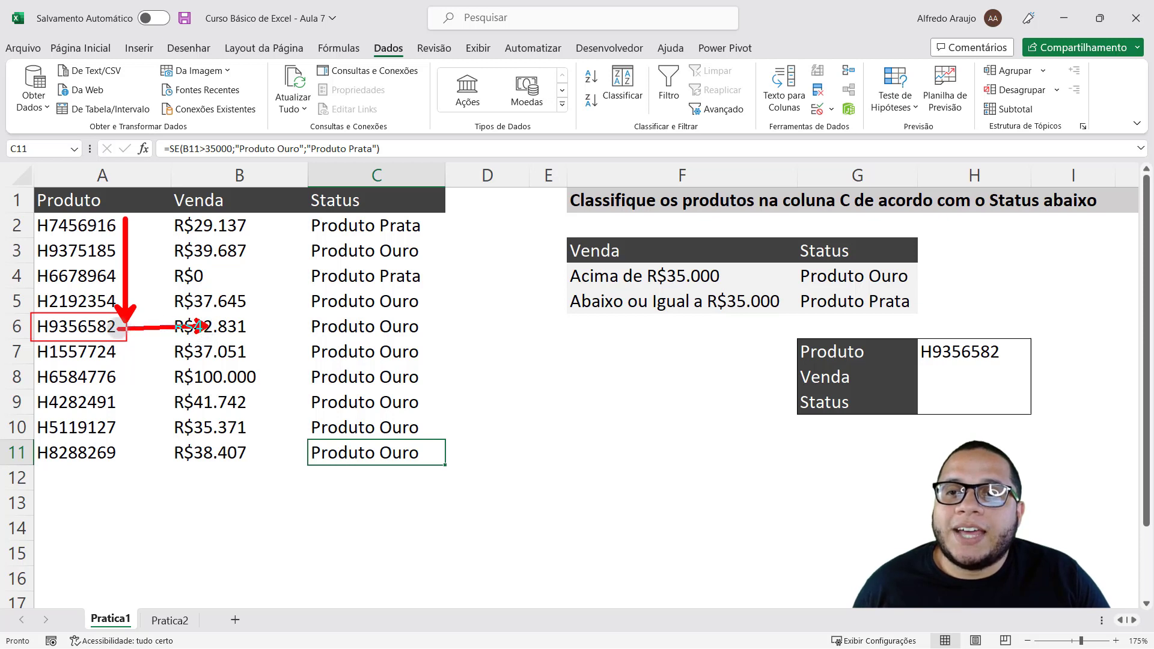
left_click_drag(114, 327, 210, 326)
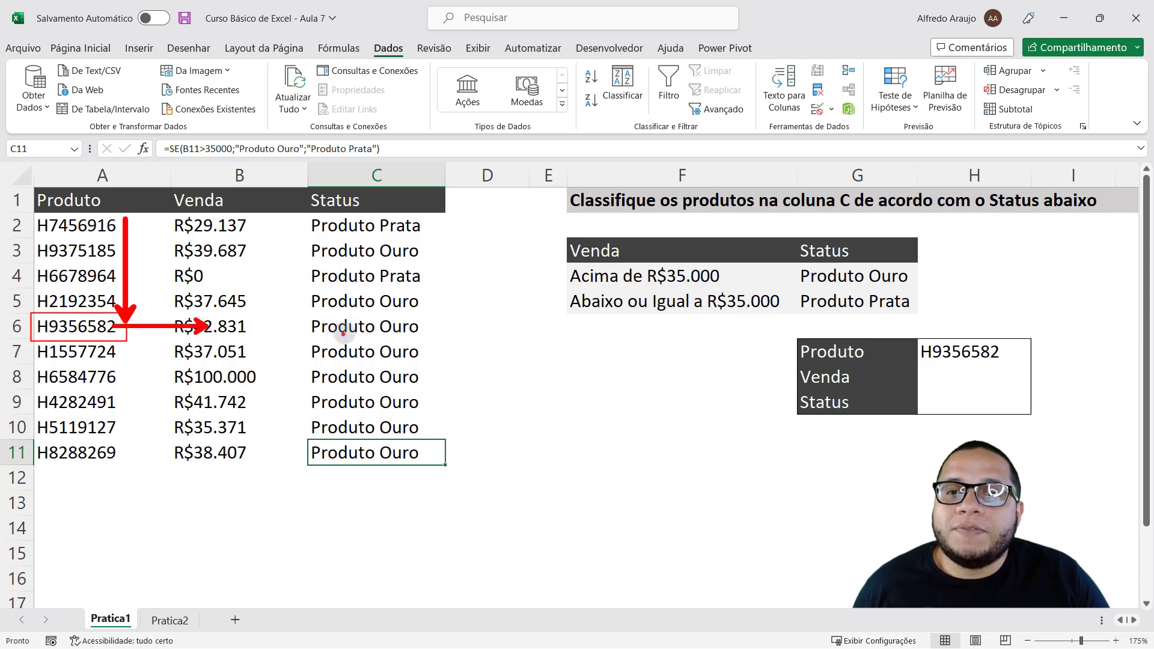
left_click_drag(347, 332, 102, 335)
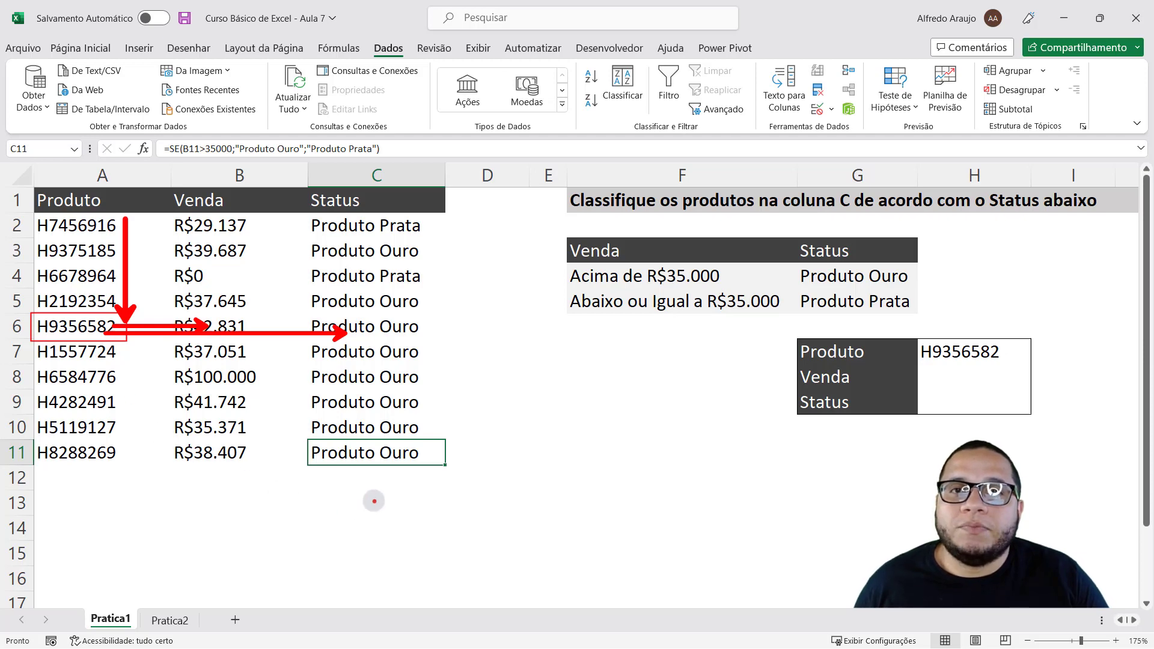
key("Escape")
left_click(958, 374)
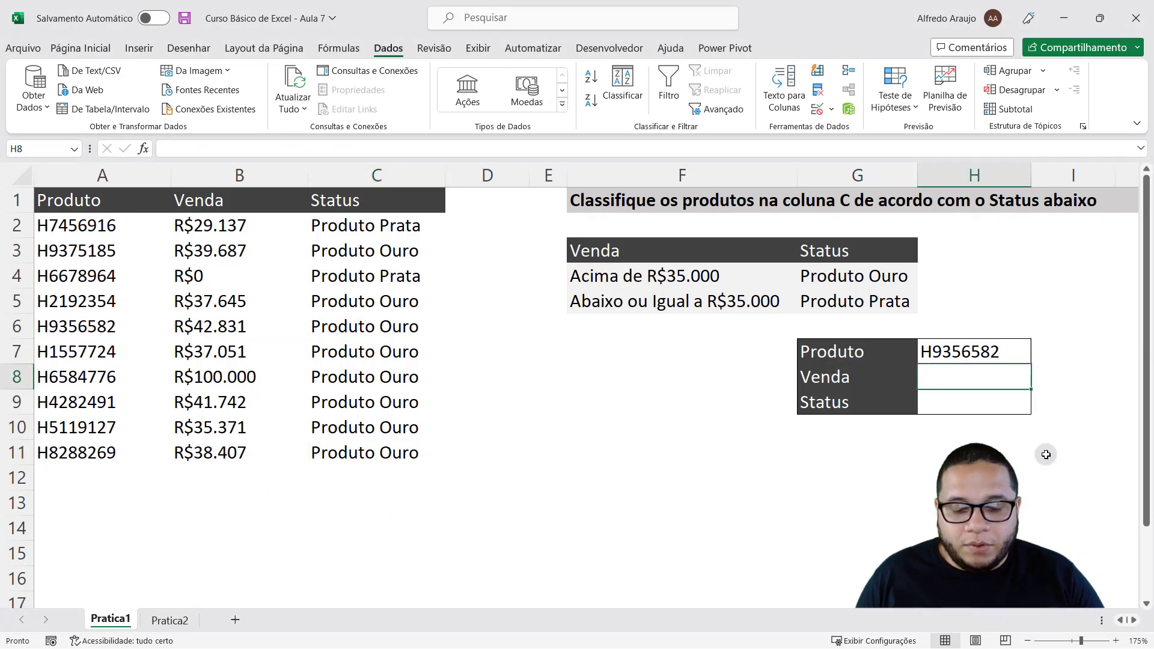
Step: Build =PROCV(H7;A2:C11 in H8, using H7 as lookup value and A2:C11 as table
type("=procv")
key("Tab")
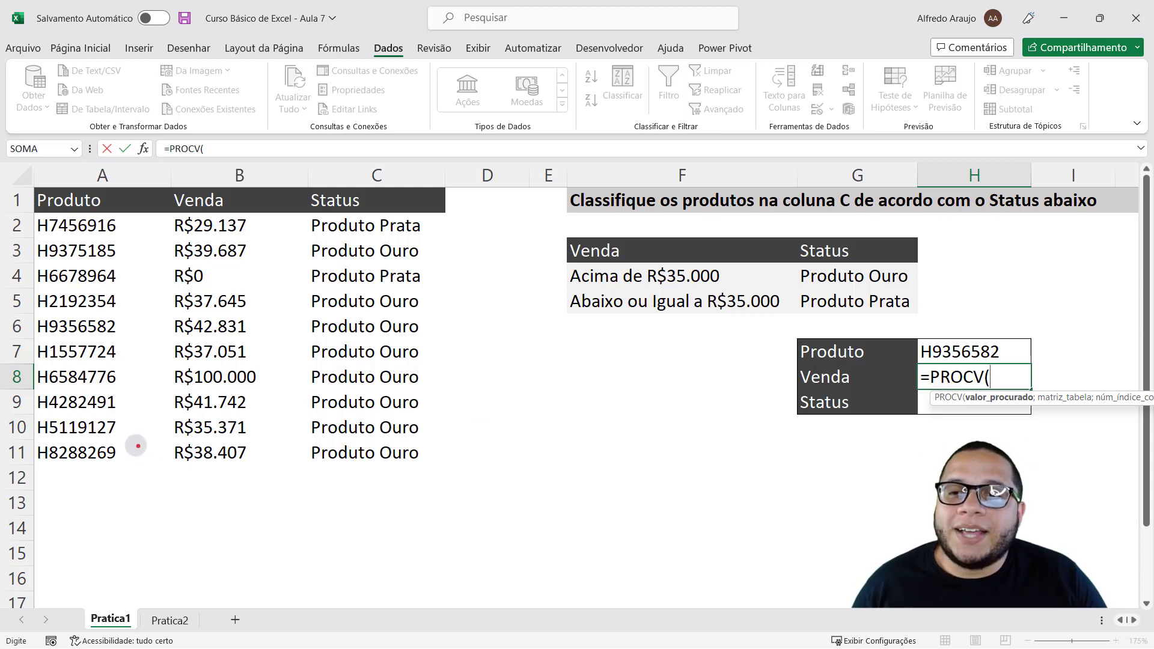
key("Caps_Lock")
left_click_drag(133, 437, 136, 217)
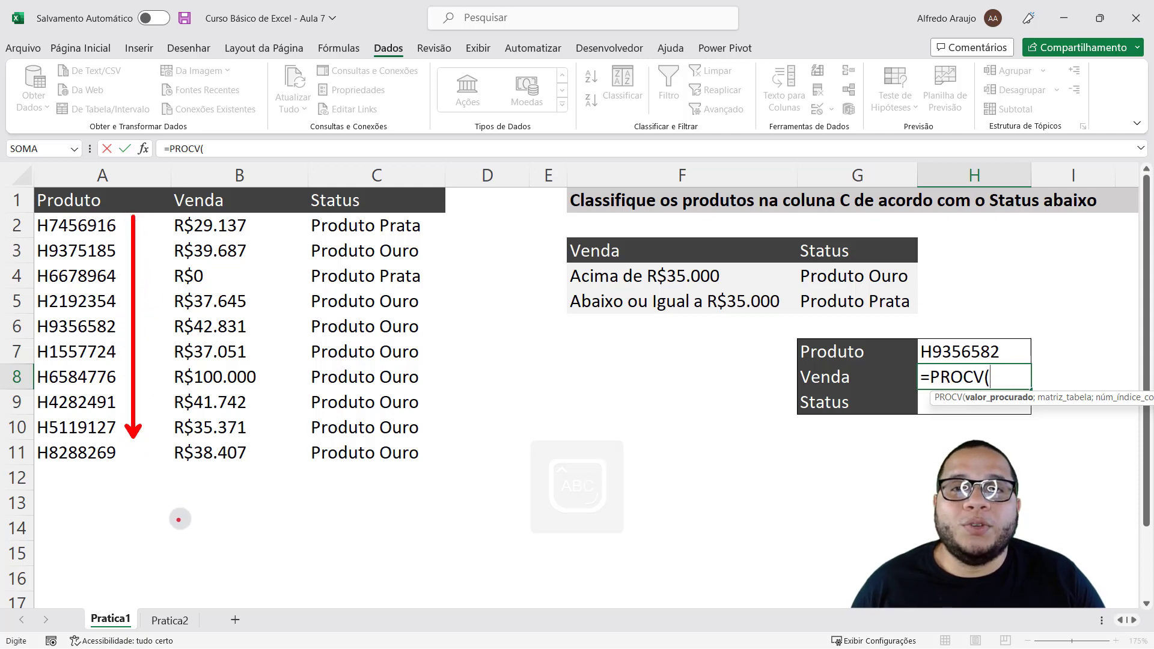
left_click(1002, 377)
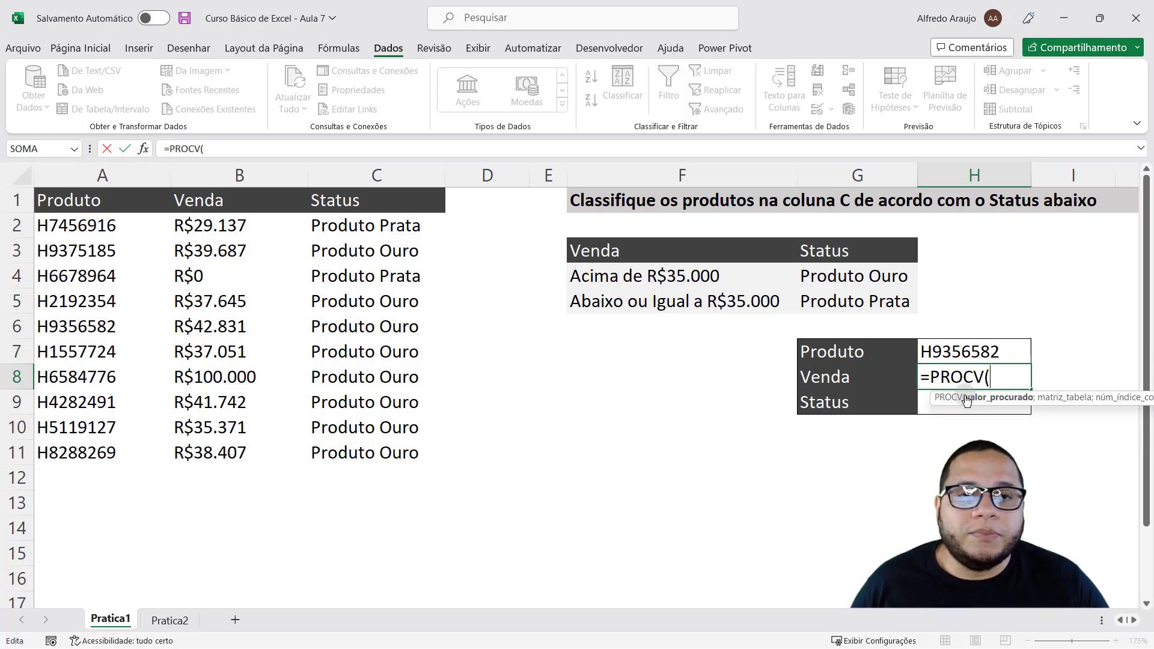
left_click(993, 347)
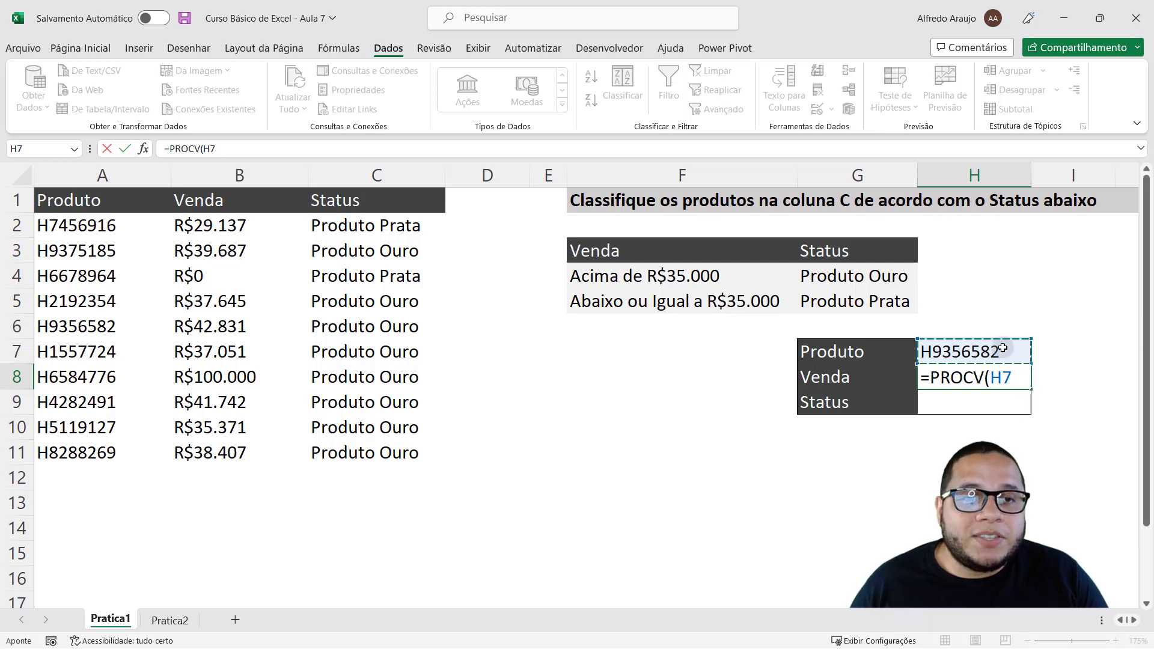
type(";")
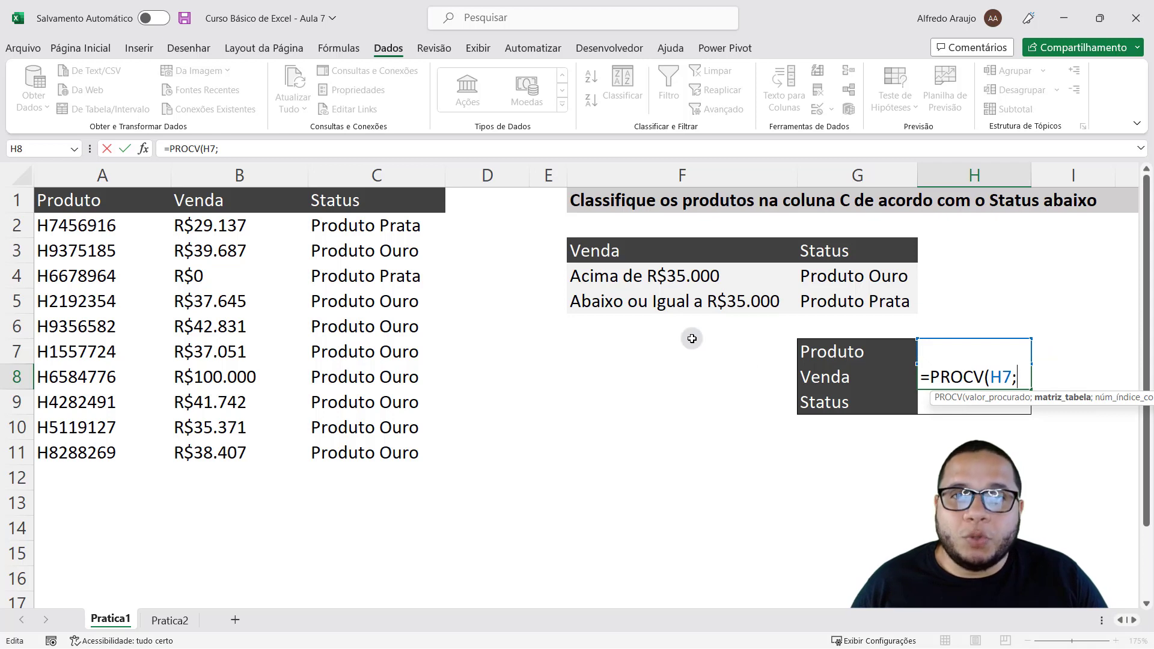
mouse_move(76, 226)
left_mouse_down()
mouse_move(308, 422)
mouse_move(362, 446)
left_mouse_up()
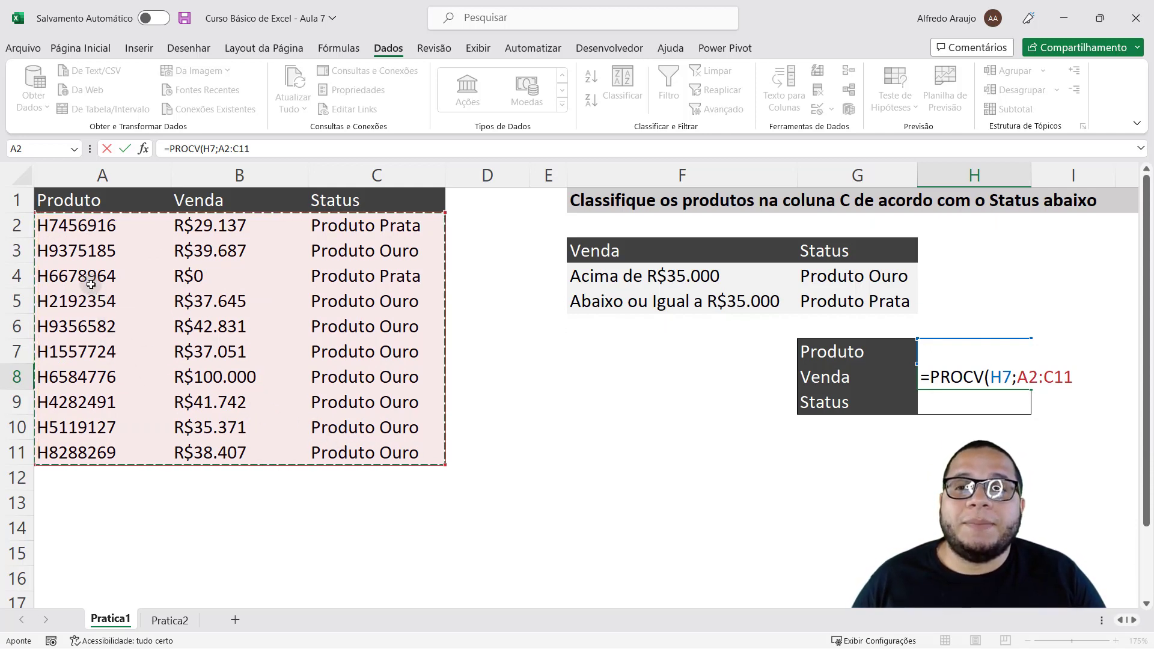
Step: Take the product table A2:C11 as the lookup range, marking its Venda and Status columns
mouse_move(87, 229)
left_mouse_down()
mouse_move(161, 307)
mouse_move(361, 446)
left_mouse_up()
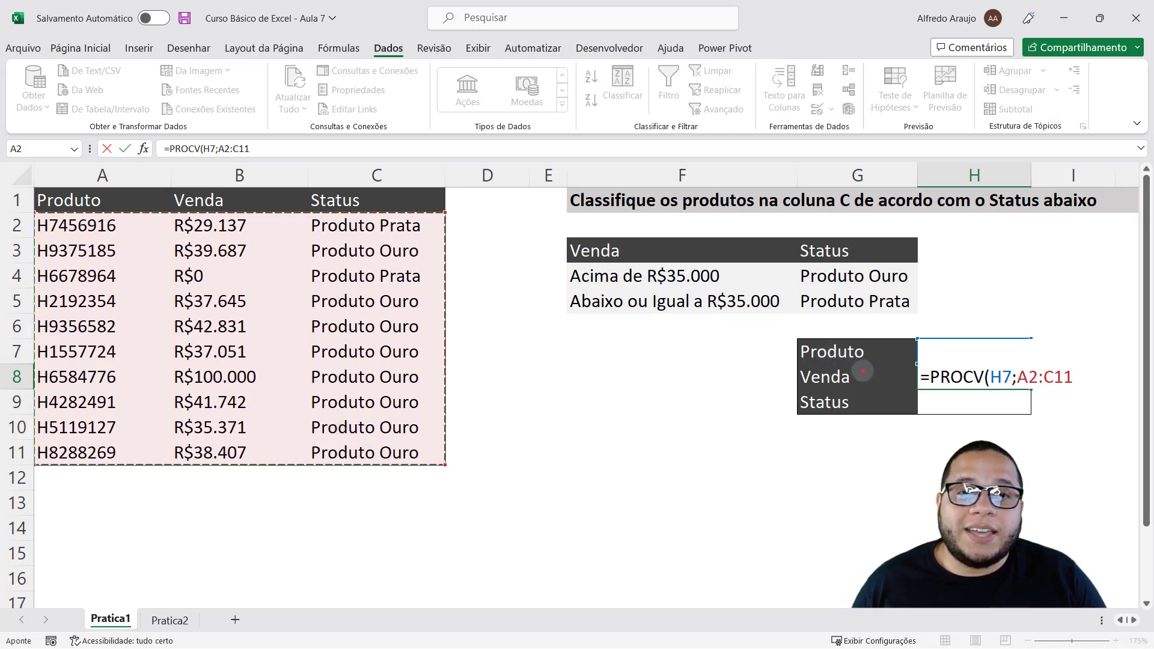
left_click_drag(857, 370, 919, 312)
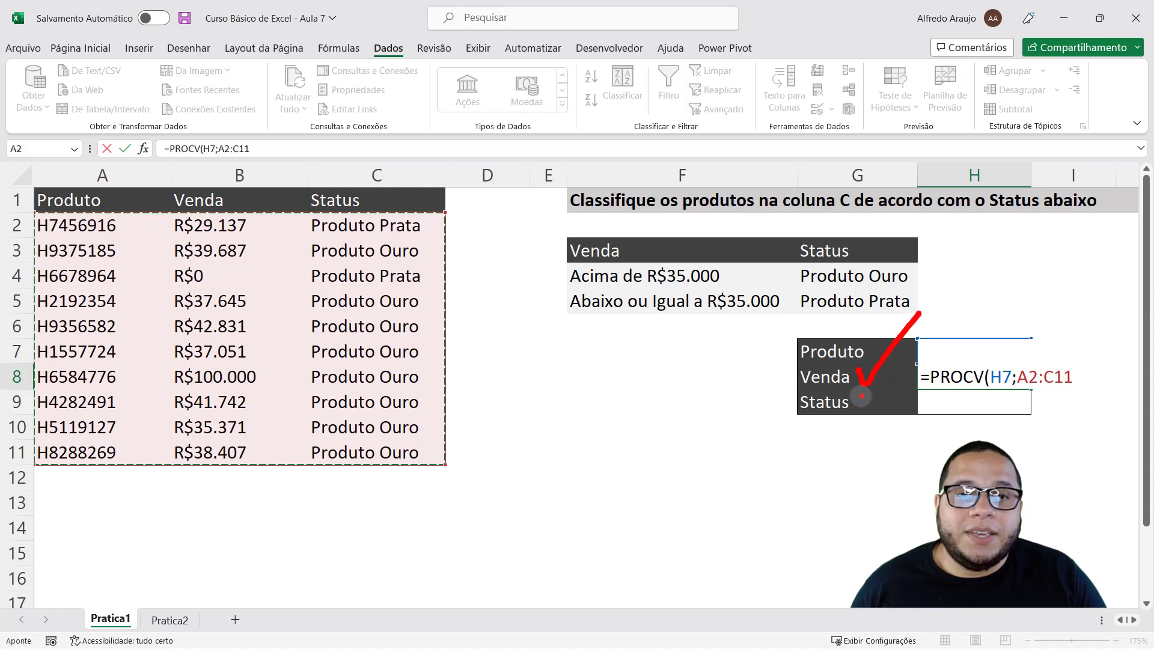
mouse_move(853, 396)
left_mouse_down()
mouse_move(869, 419)
mouse_move(925, 346)
left_mouse_up()
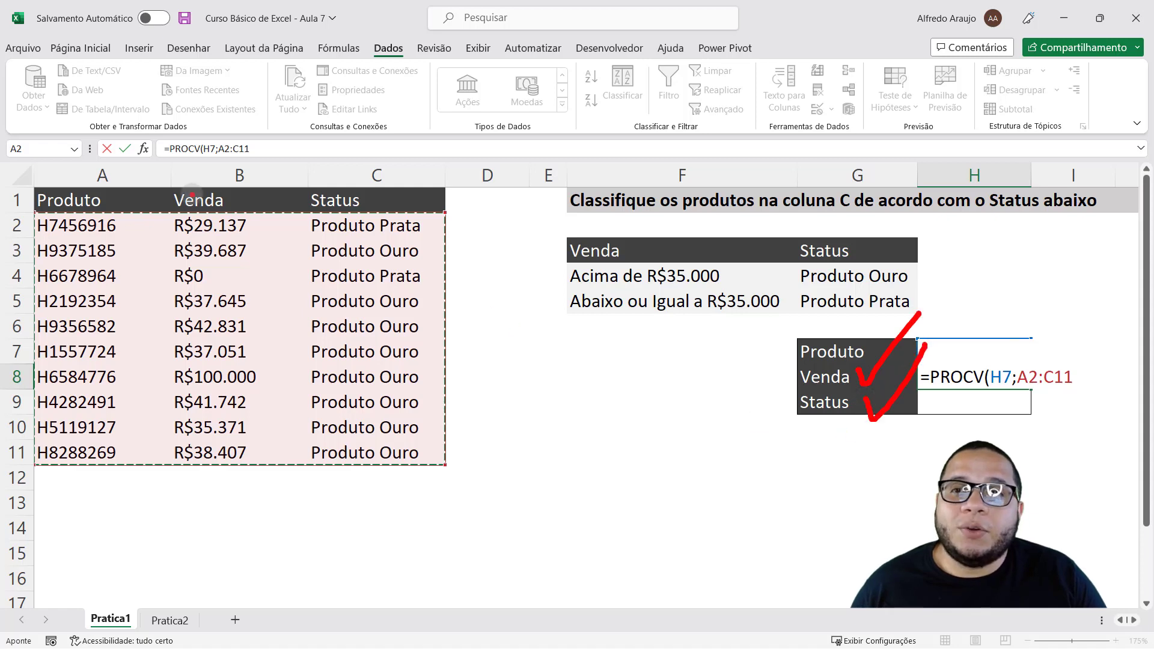
left_click_drag(158, 177, 253, 488)
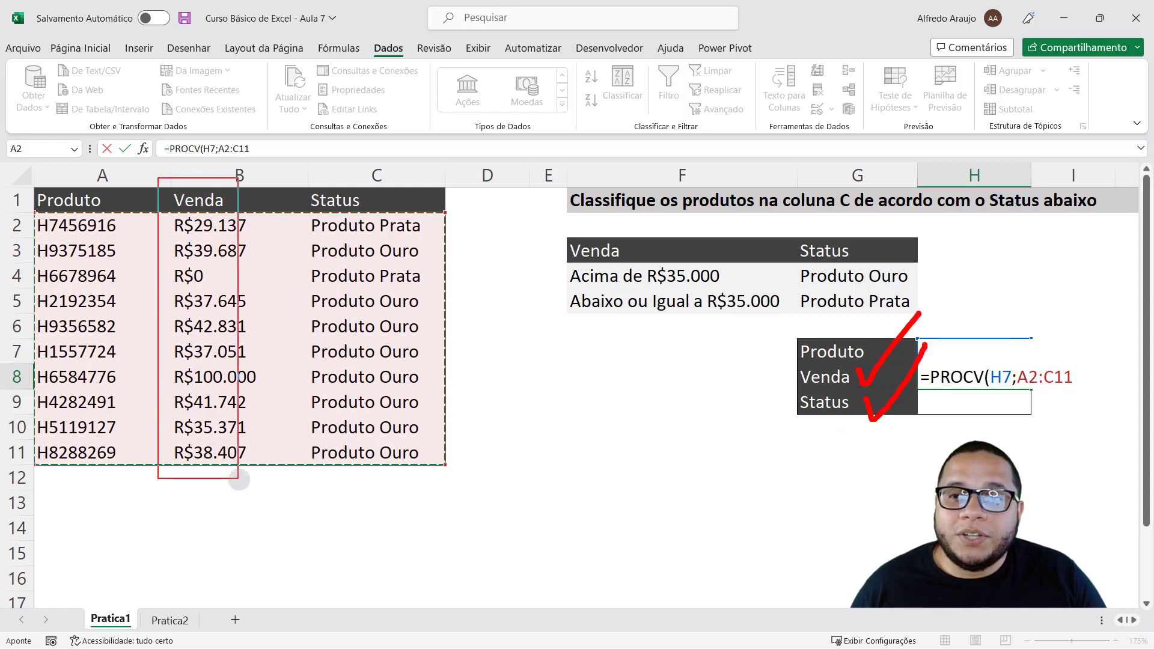
left_click_drag(296, 173, 421, 466)
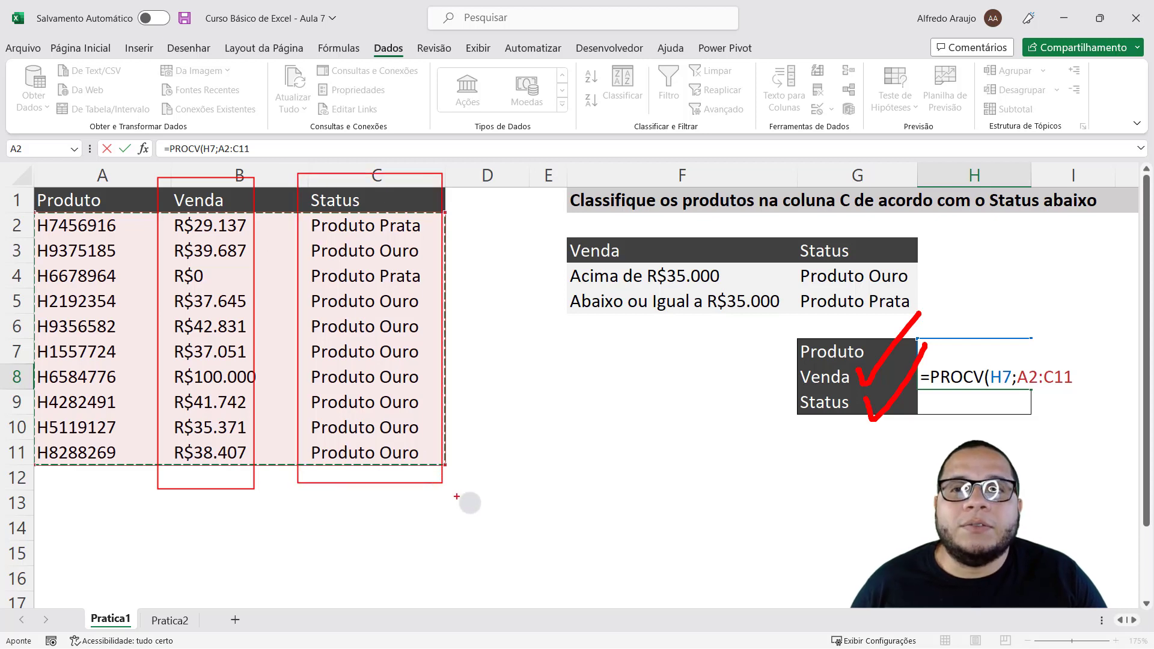
key("Escape")
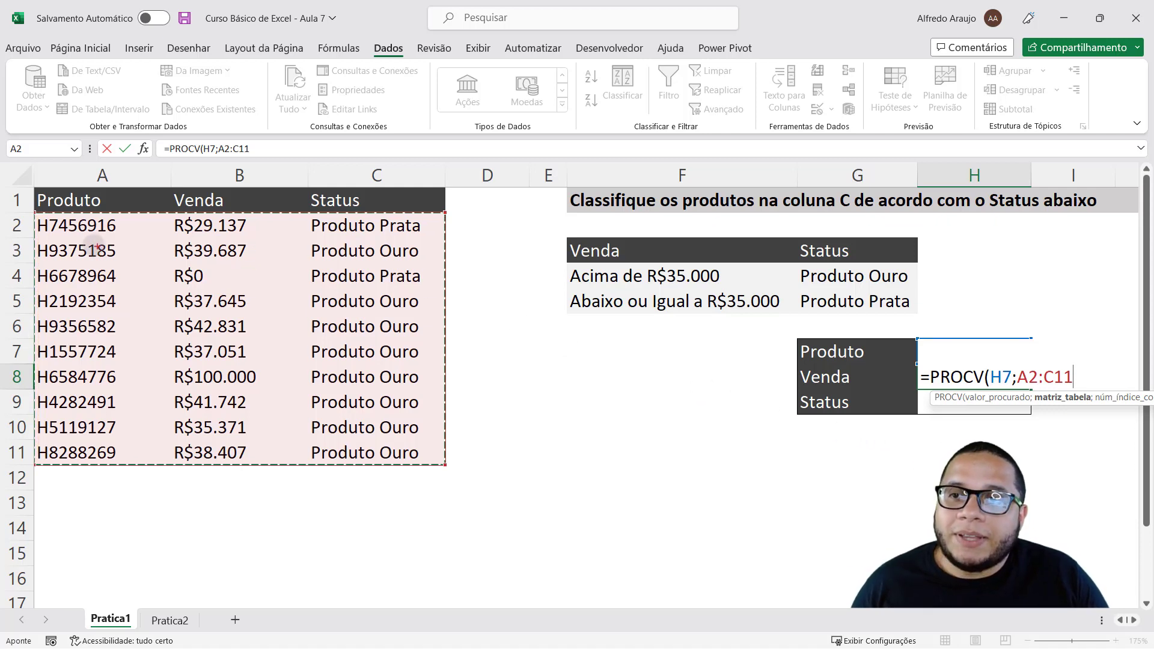
Step: Highlight the product codes in column A, then add a semicolon after A2:C11
left_click_drag(33, 208, 133, 479)
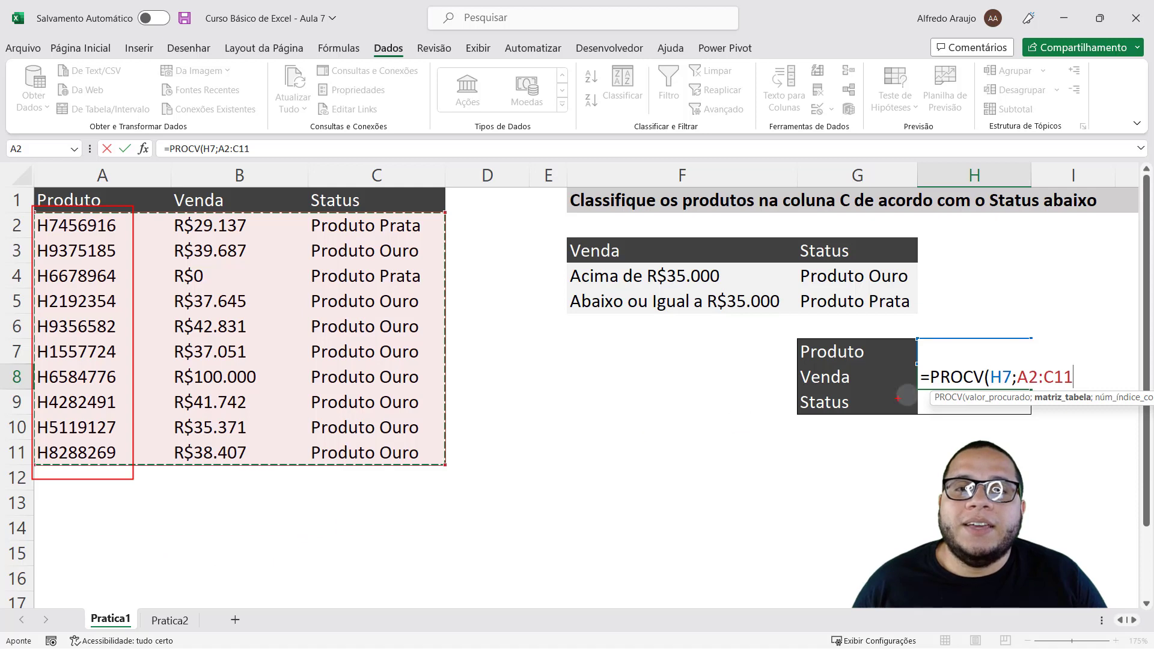
key("Escape")
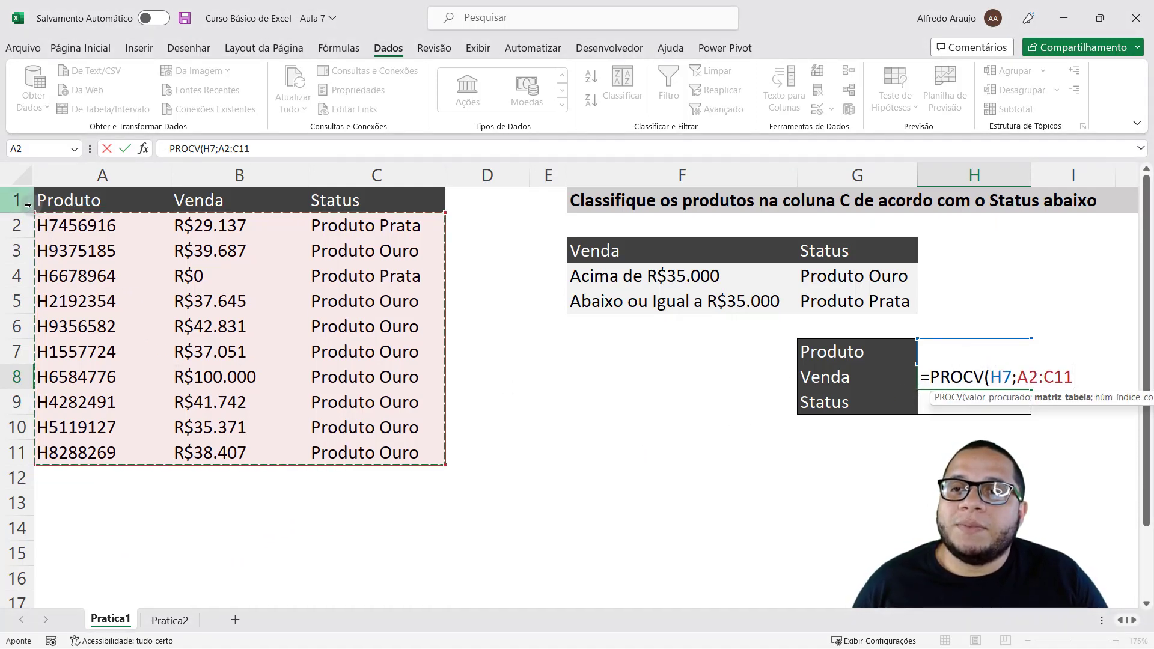
left_click_drag(28, 205, 125, 488)
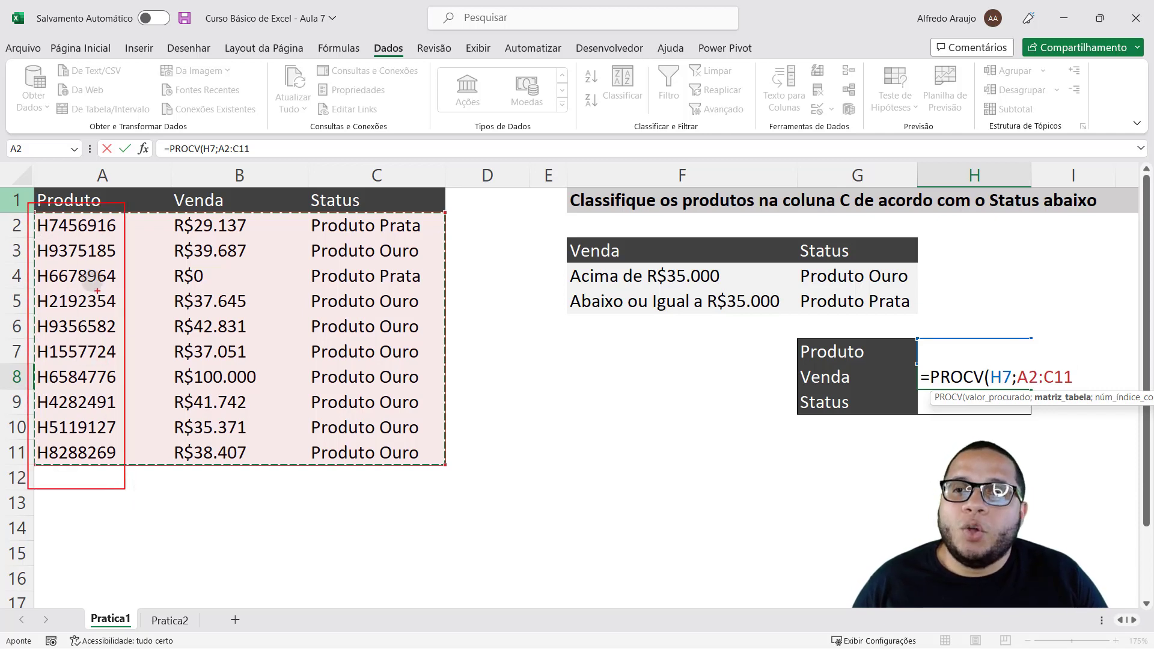
left_click_drag(121, 227, 148, 202)
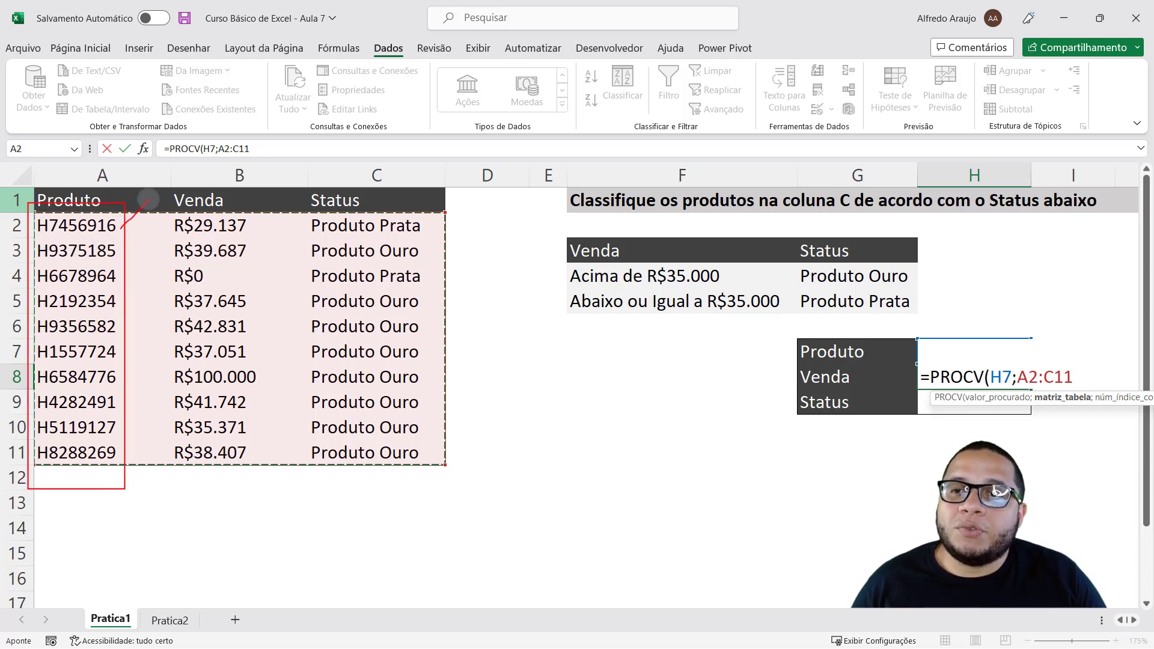
left_click_drag(120, 250, 148, 228)
left_click_drag(120, 268, 146, 250)
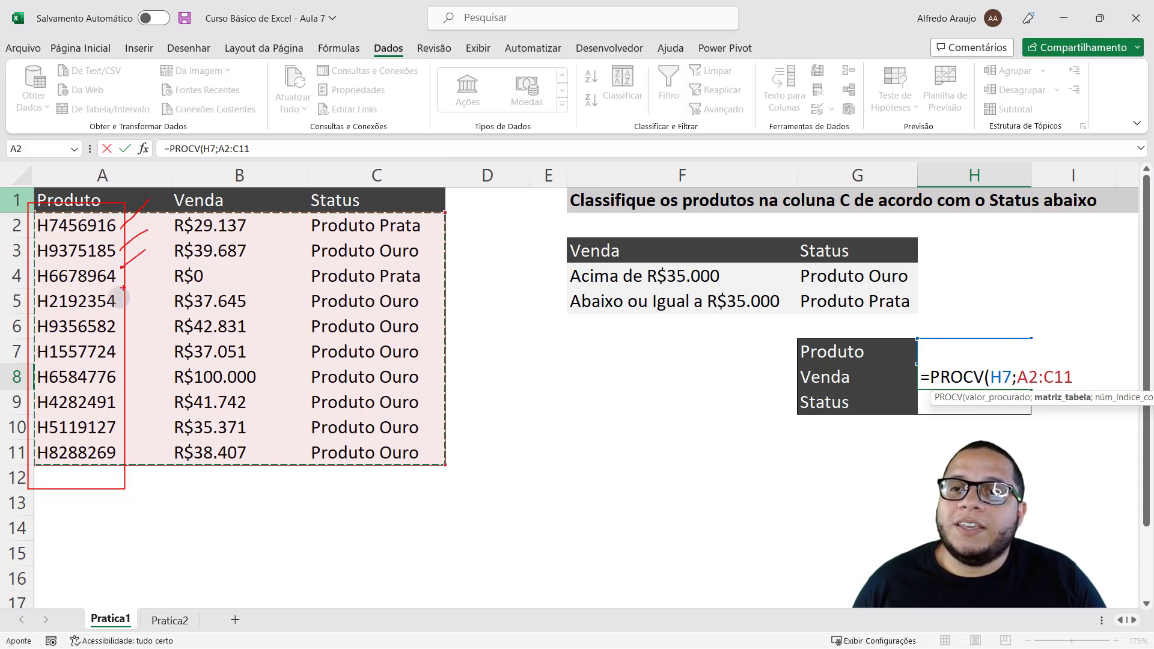
left_click_drag(119, 302, 152, 271)
left_click_drag(125, 326, 179, 279)
key("Escape")
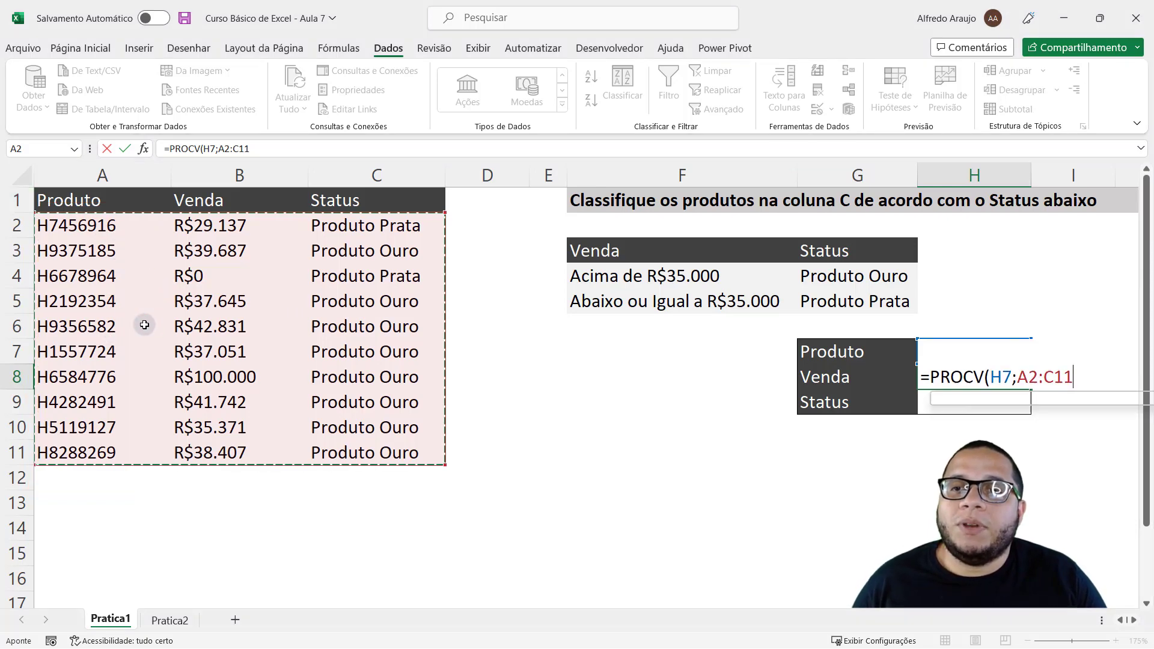
type(";")
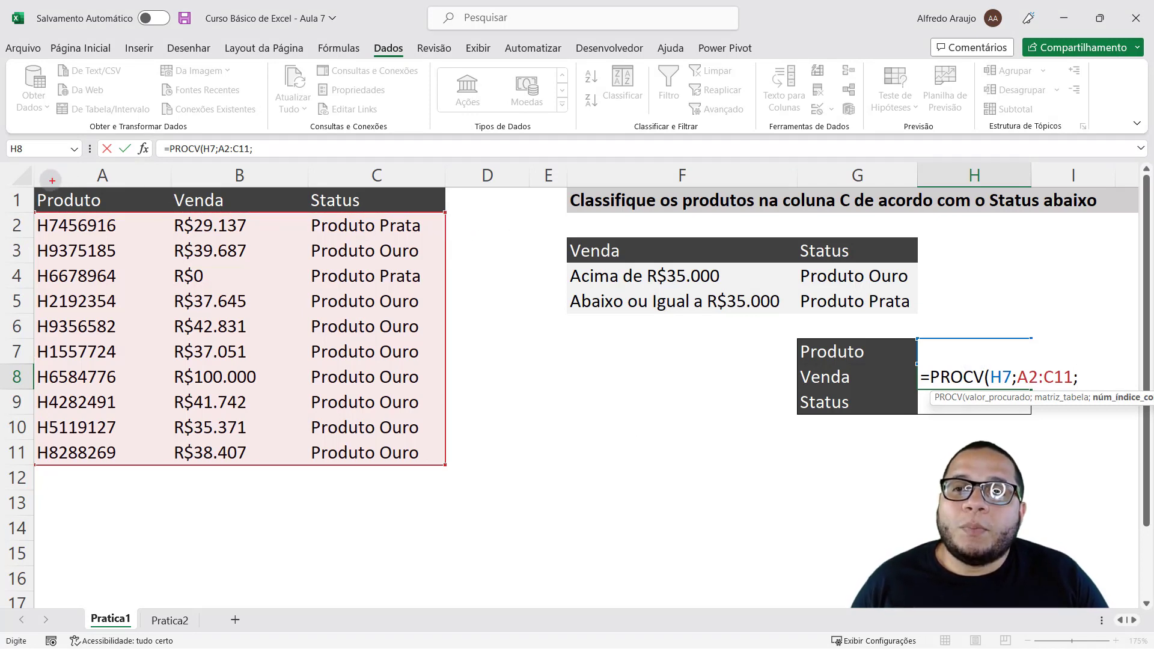
Step: Annotate the product table's headers and number columns A, B and C as 1, 2 and 3
mouse_move(27, 174)
left_mouse_down()
mouse_move(431, 489)
mouse_move(463, 492)
left_mouse_up()
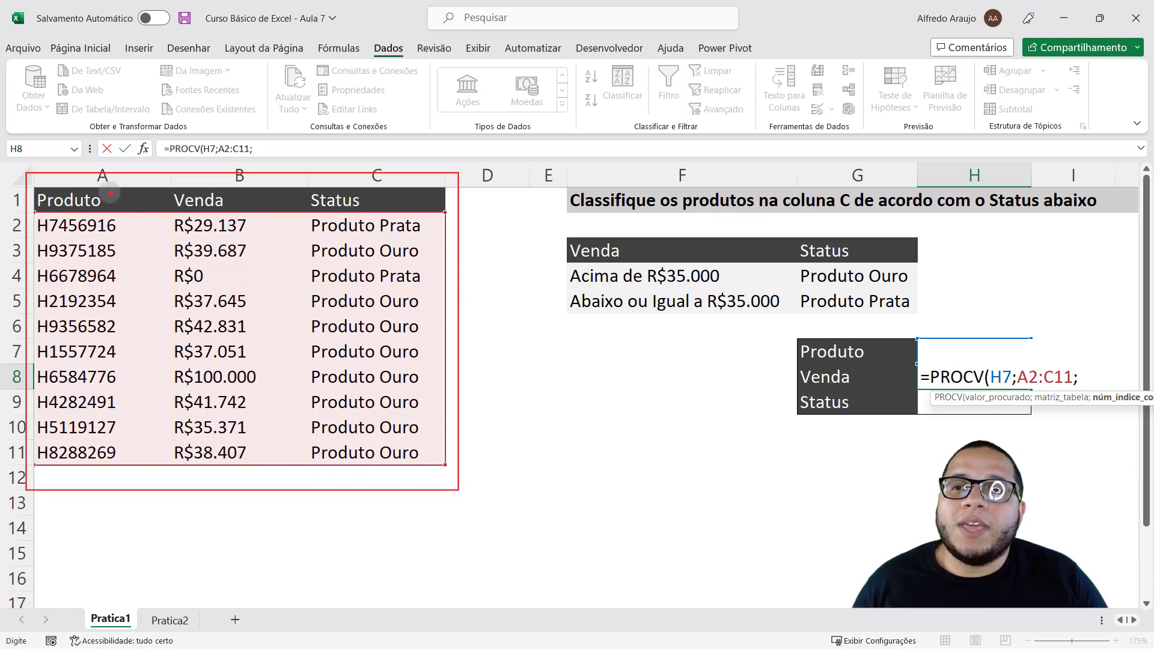
left_click_drag(113, 196, 183, 111)
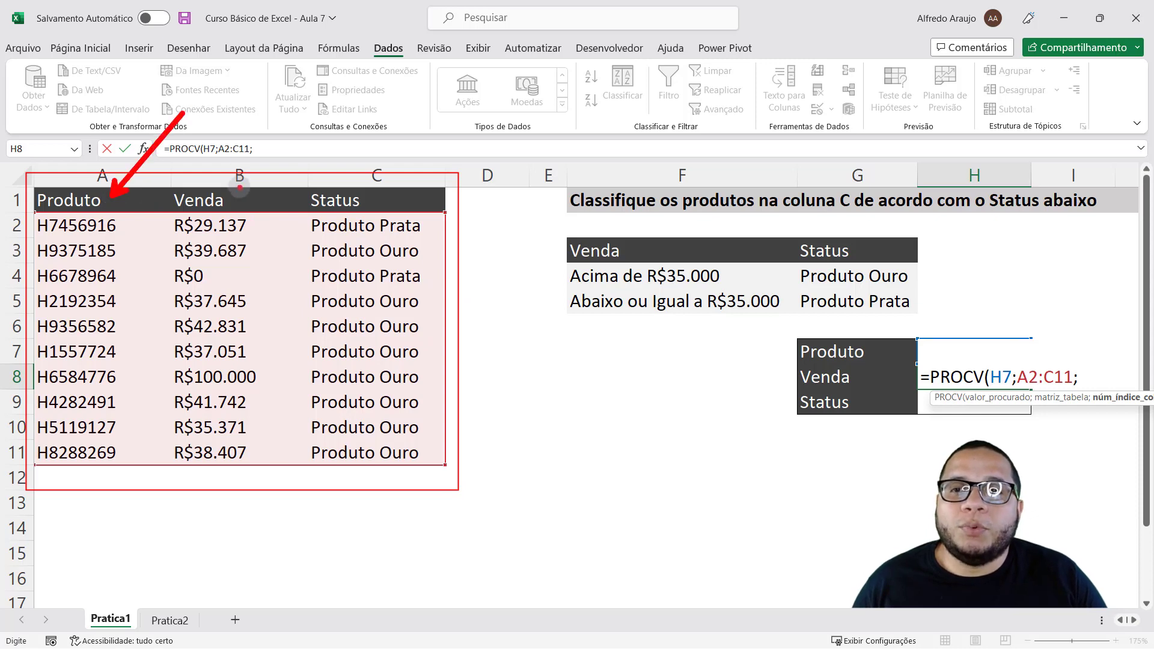
left_click_drag(240, 201, 351, 114)
left_click_drag(390, 203, 502, 132)
type("2")
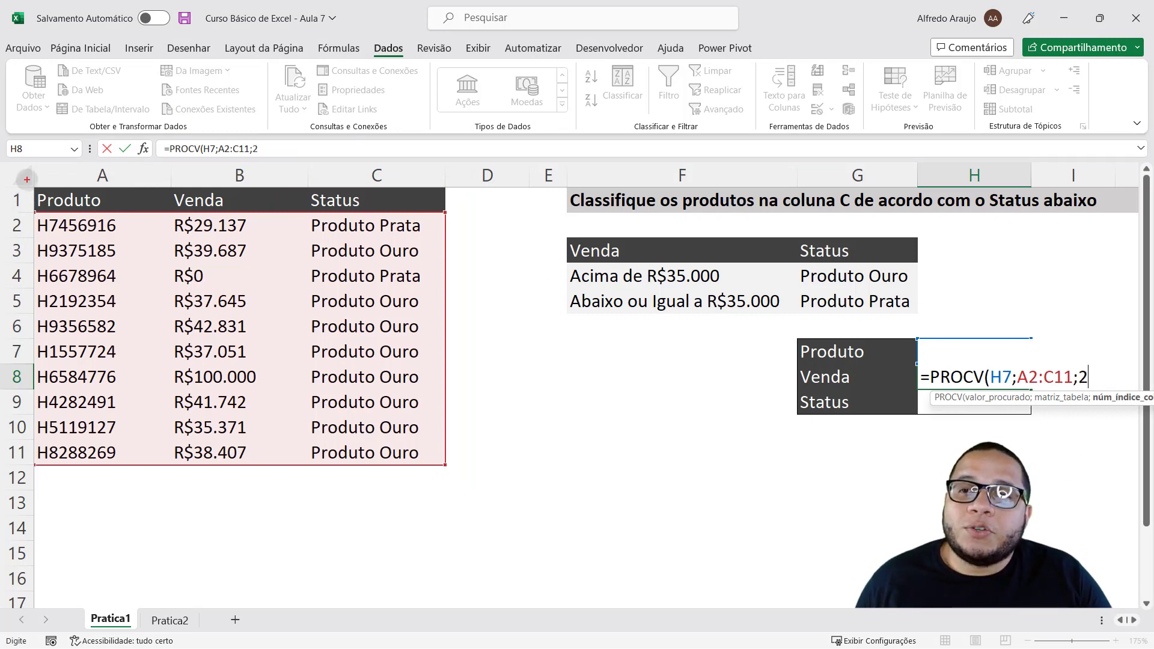
left_click_drag(26, 179, 142, 487)
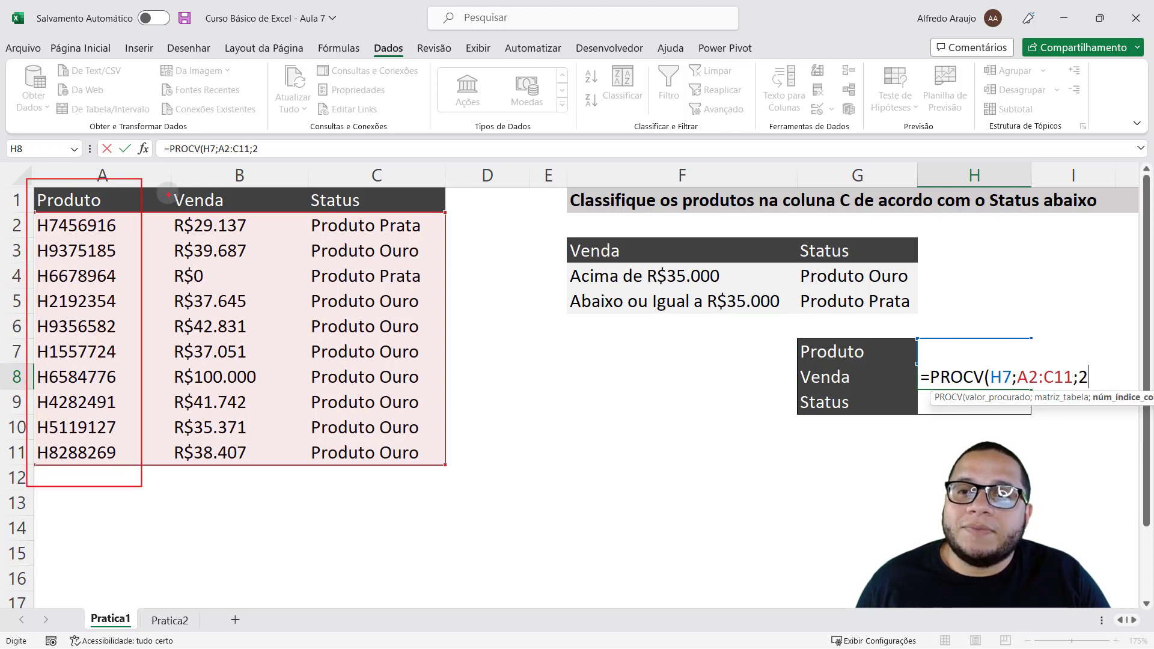
key("b")
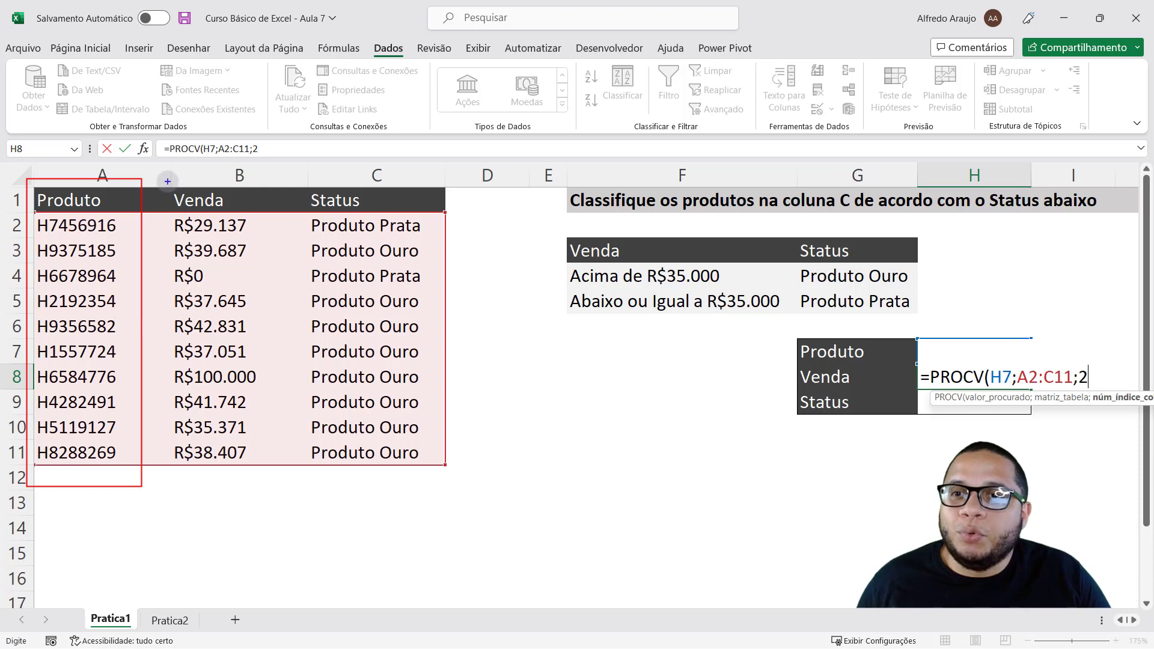
left_click_drag(164, 178, 268, 477)
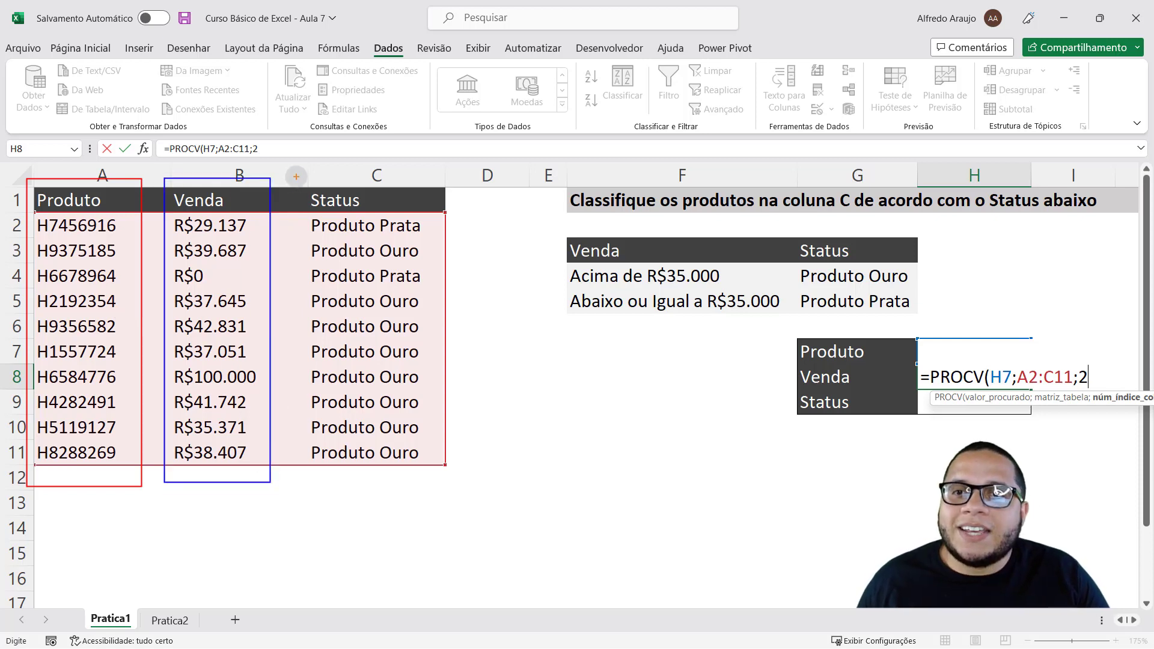
left_click_drag(297, 176, 446, 498)
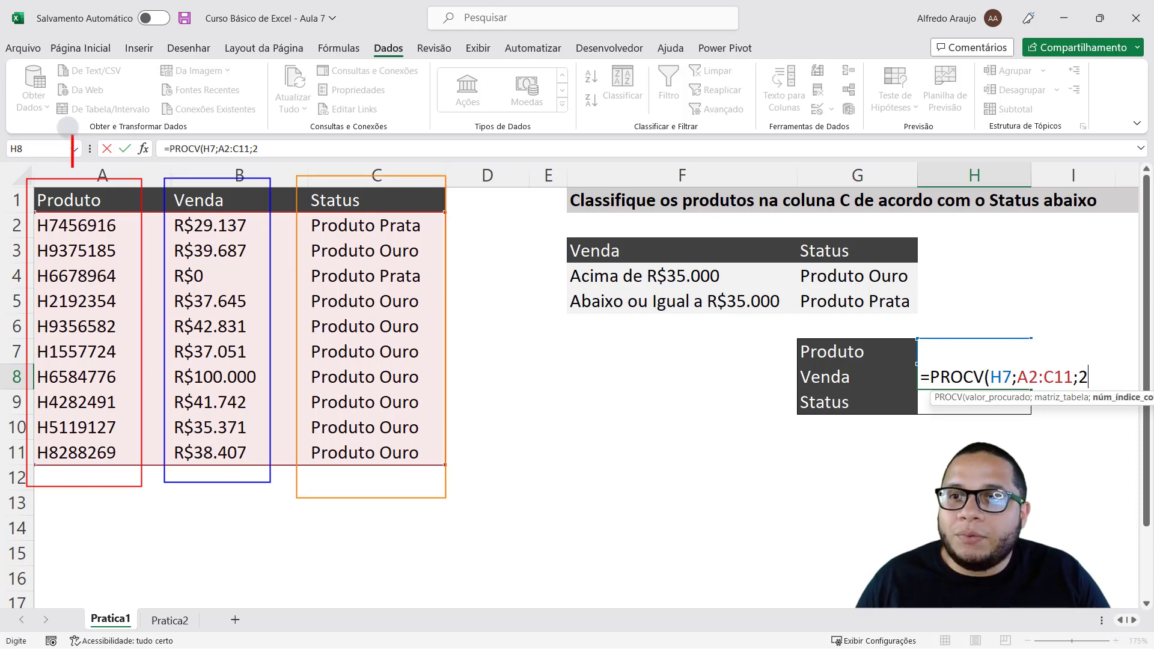
left_click_drag(90, 132, 90, 163)
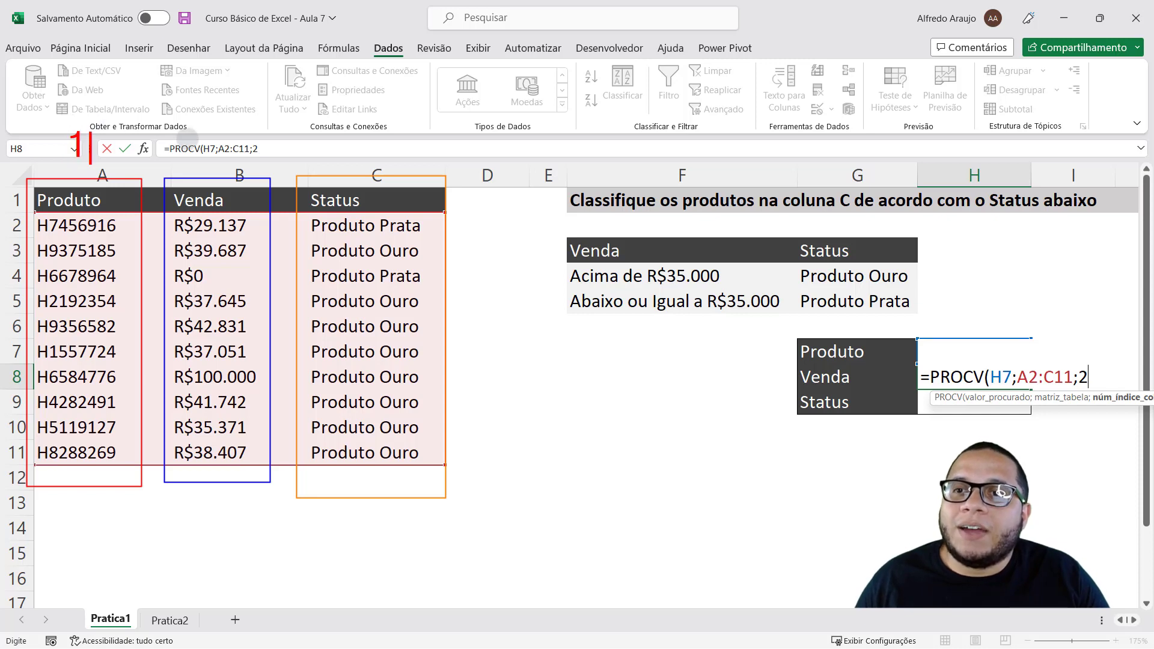
key("ctrl+z")
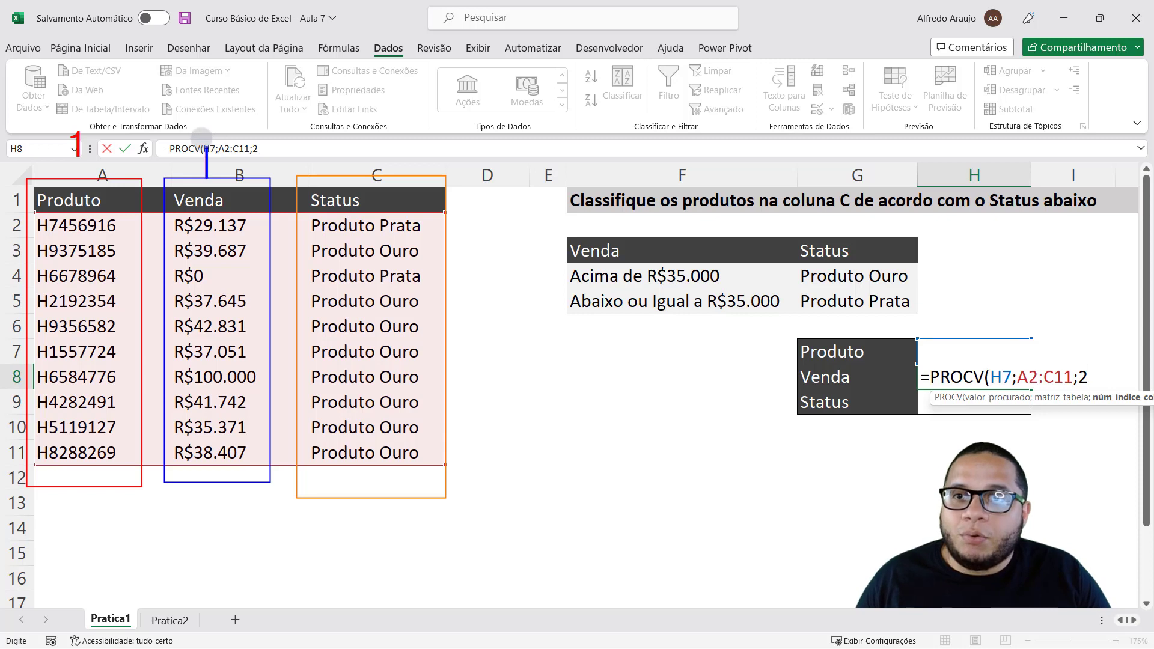
key("ctrl+z")
left_click_drag(200, 135, 216, 156)
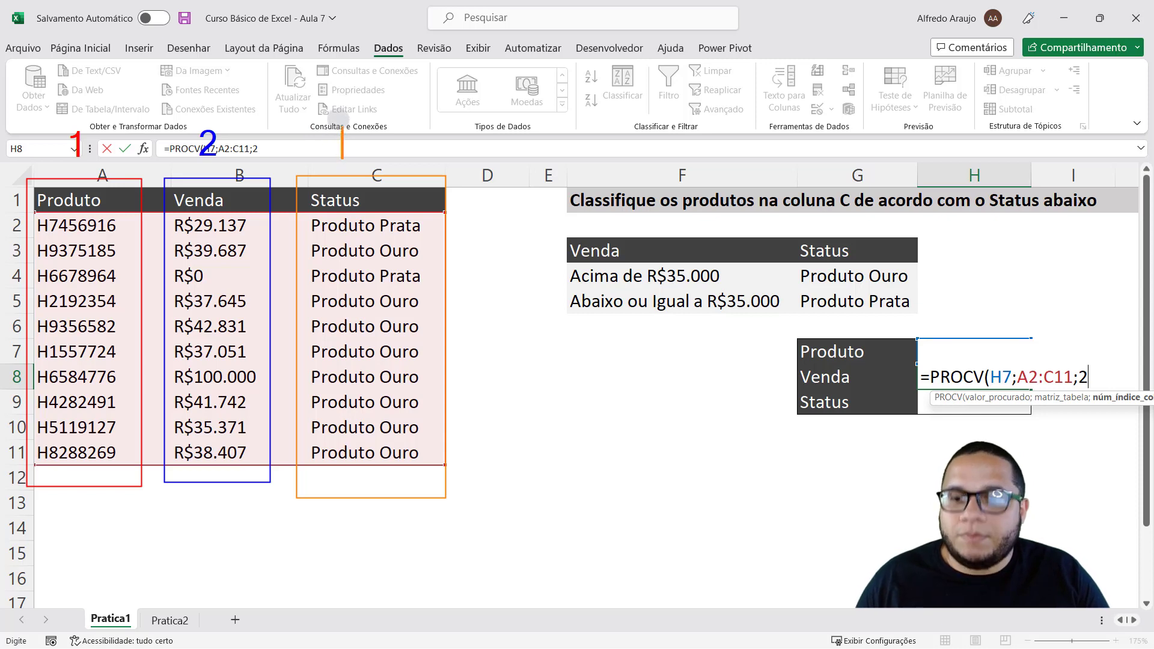
left_click_drag(340, 129, 342, 153)
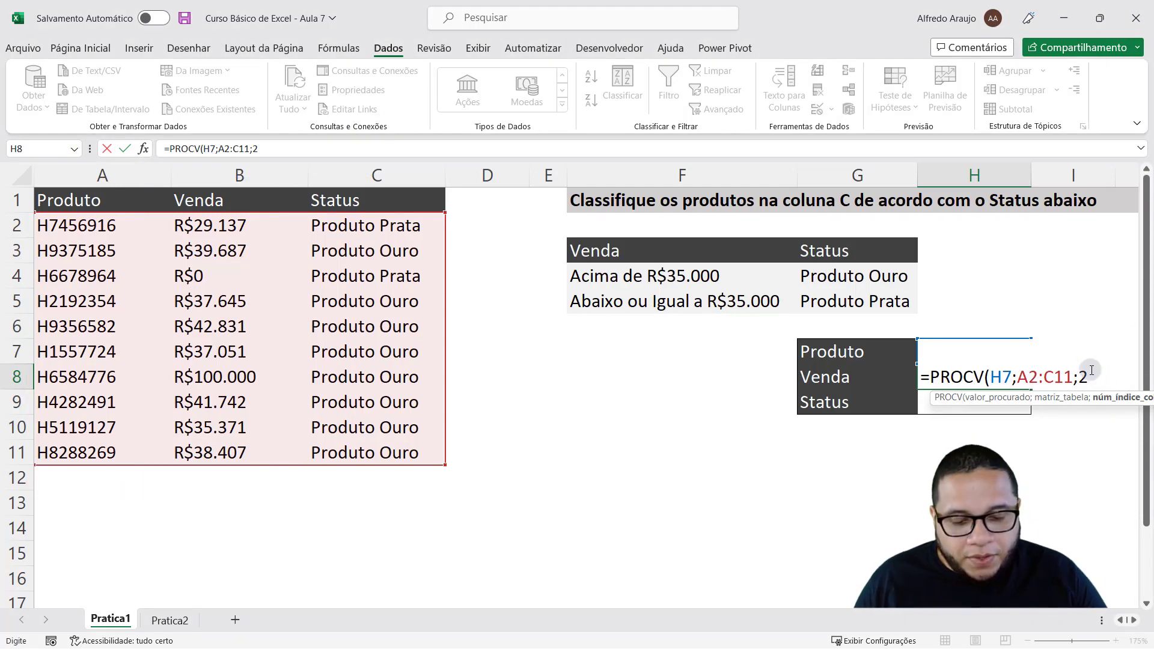
Step: Complete H8 as =PROCV(H7;A2:C11;2;FALSO) and confirm it, returning 42831
type(";0")
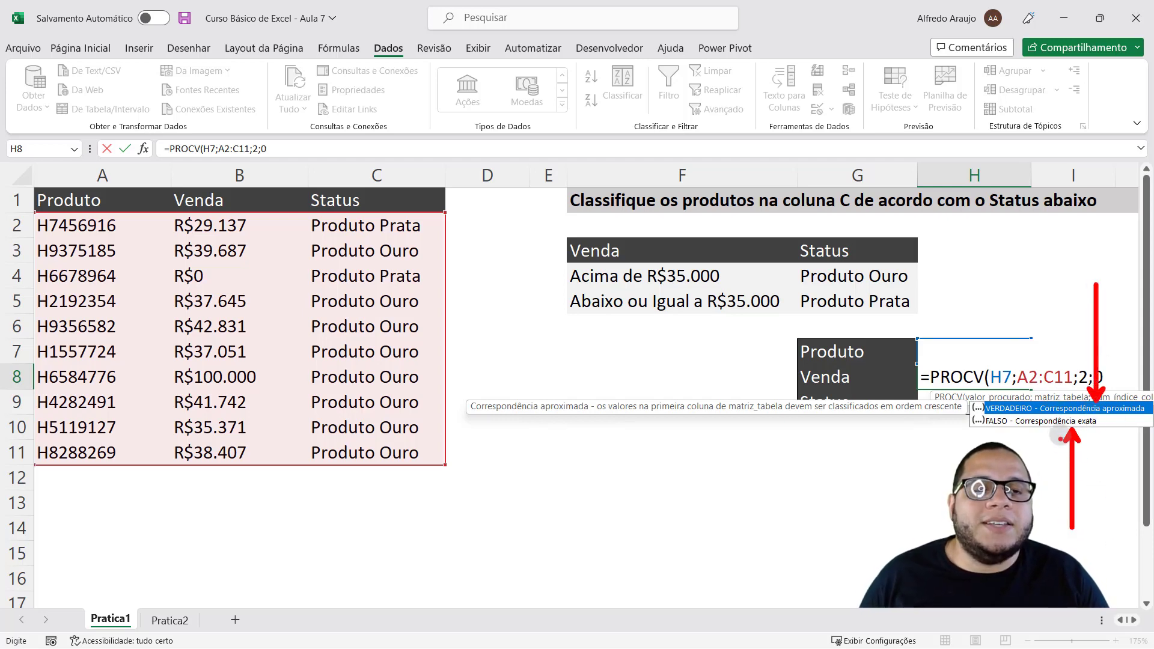
key("Down")
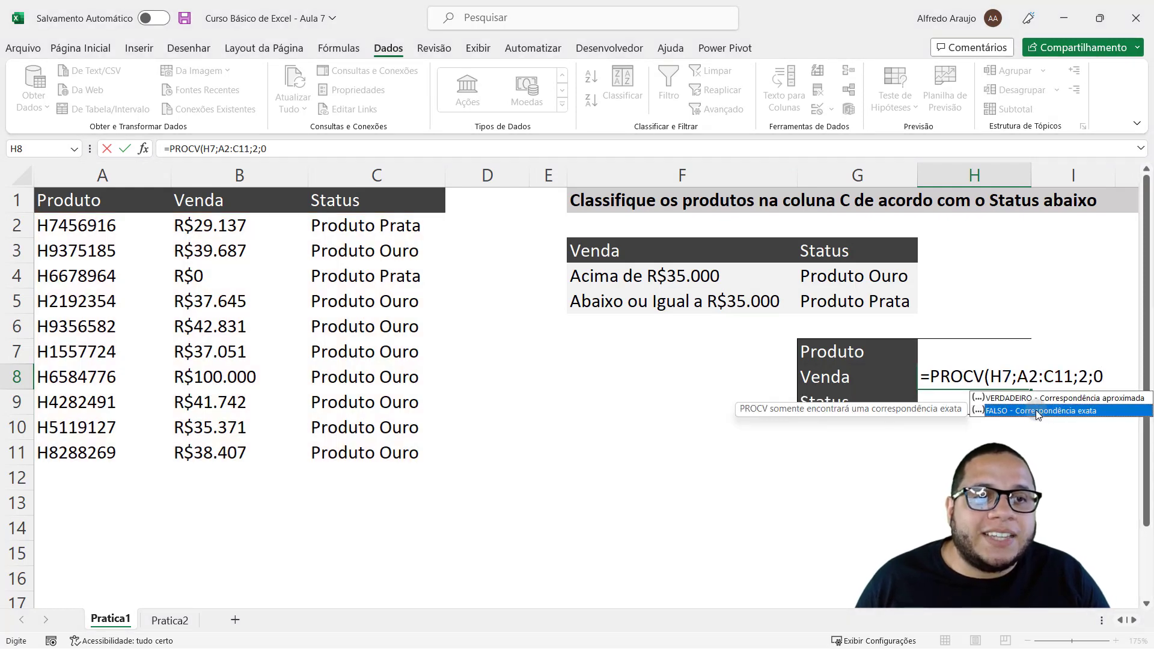
double_click(1036, 409)
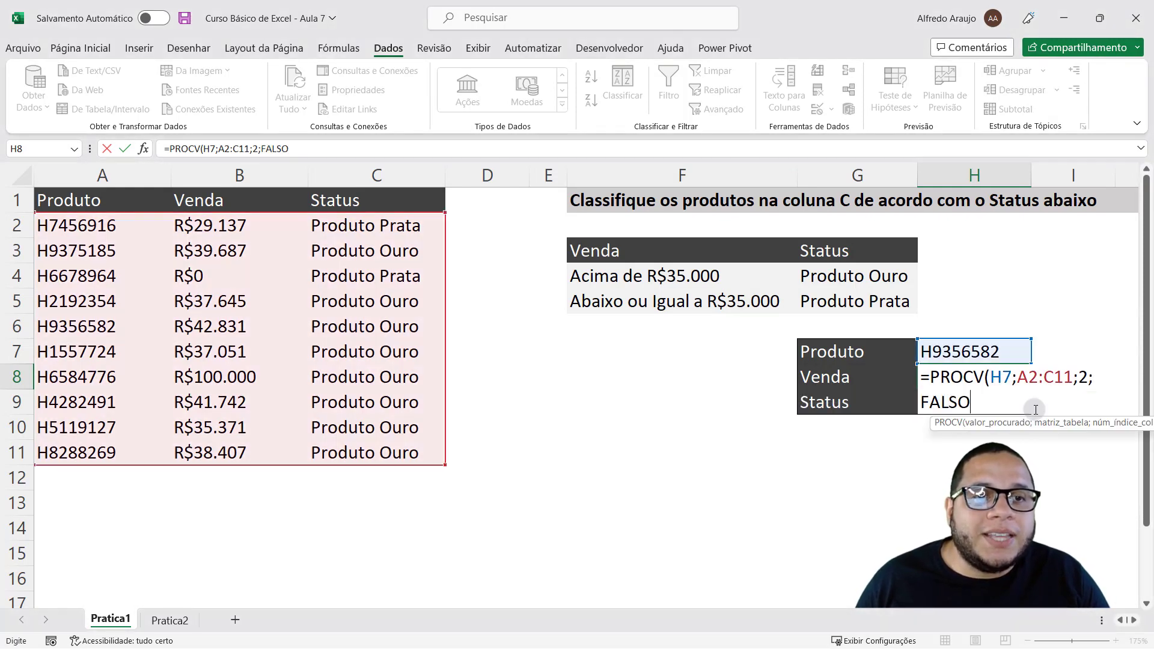
double_click(950, 402)
left_click(973, 403)
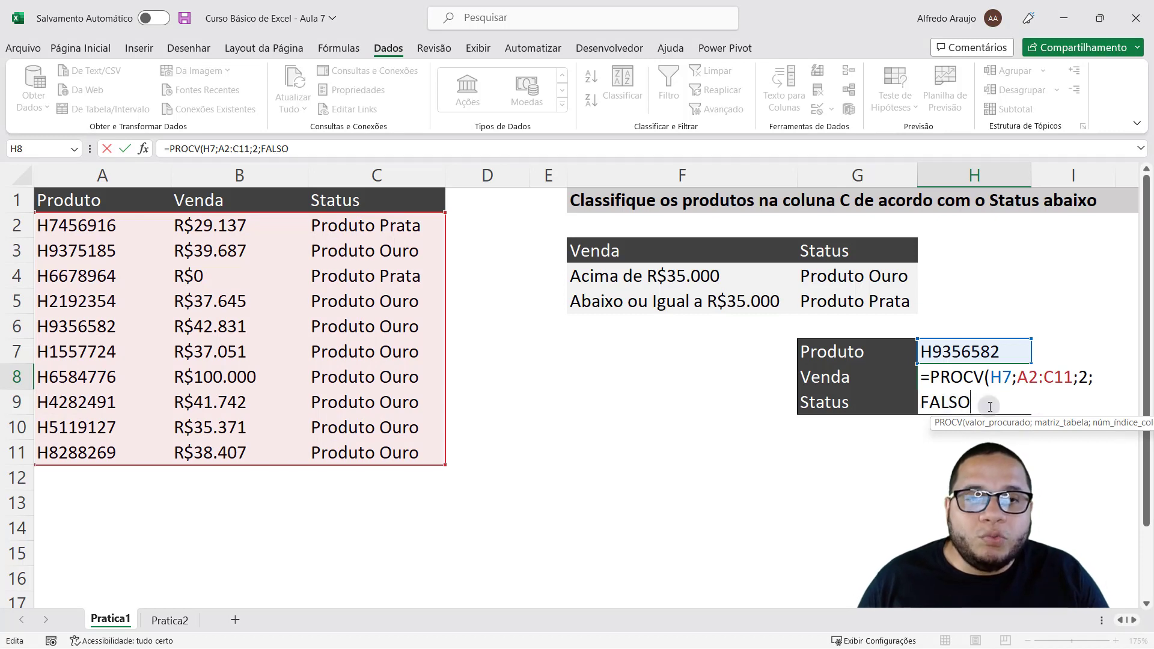
type(")")
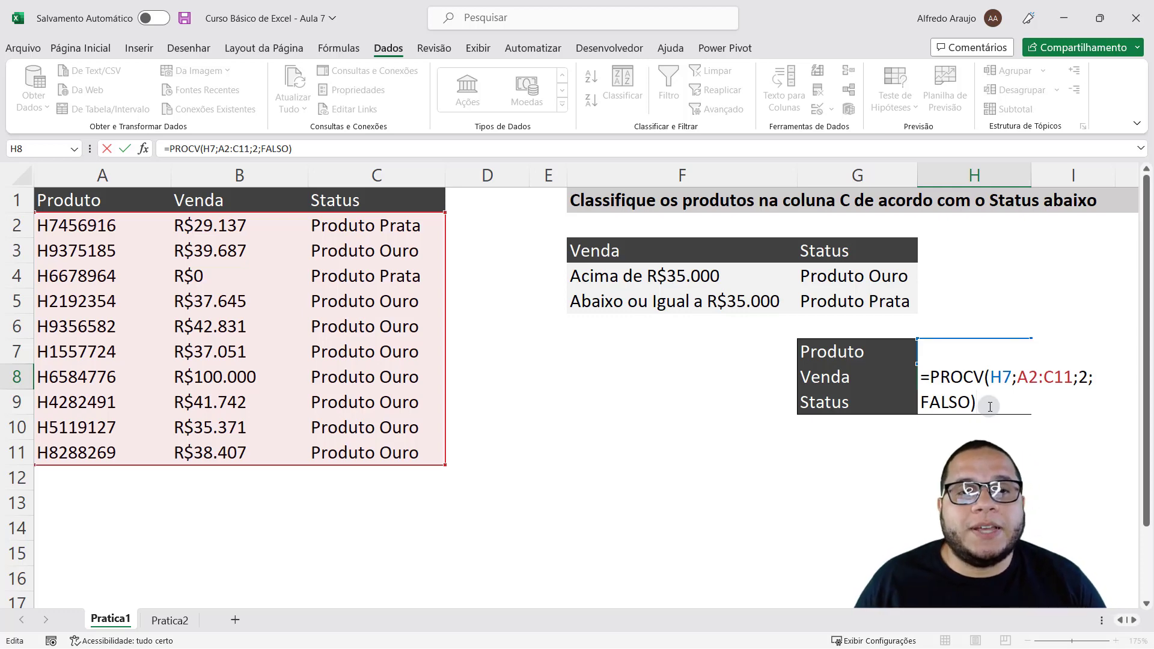
key("Return")
left_click(984, 368)
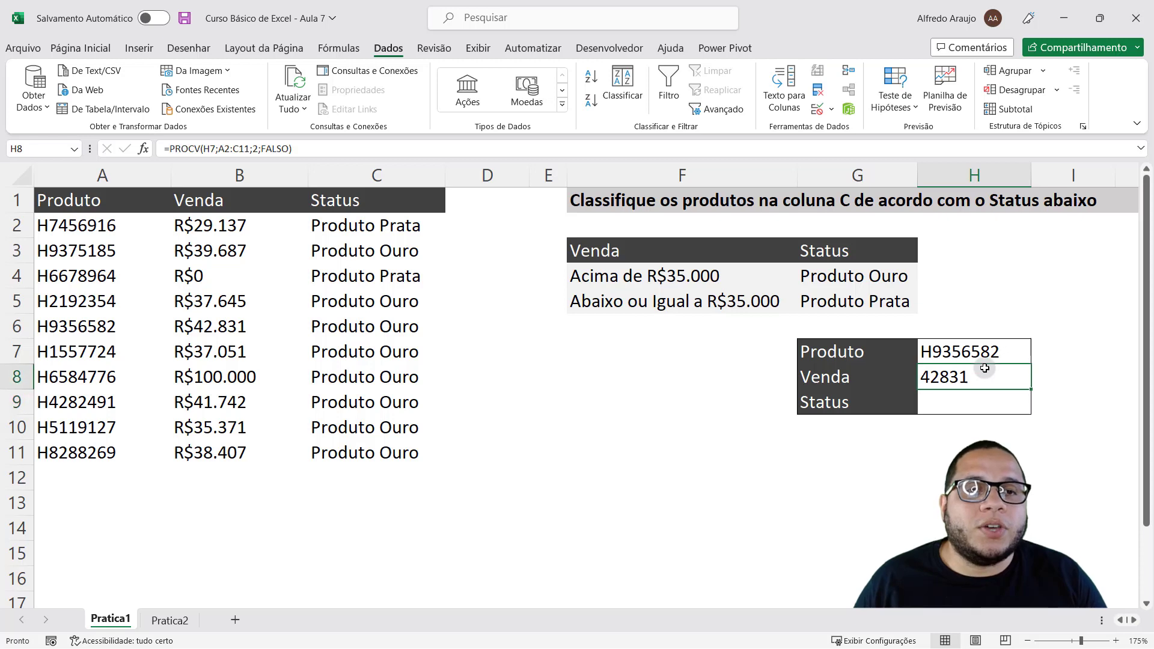
left_click(992, 353)
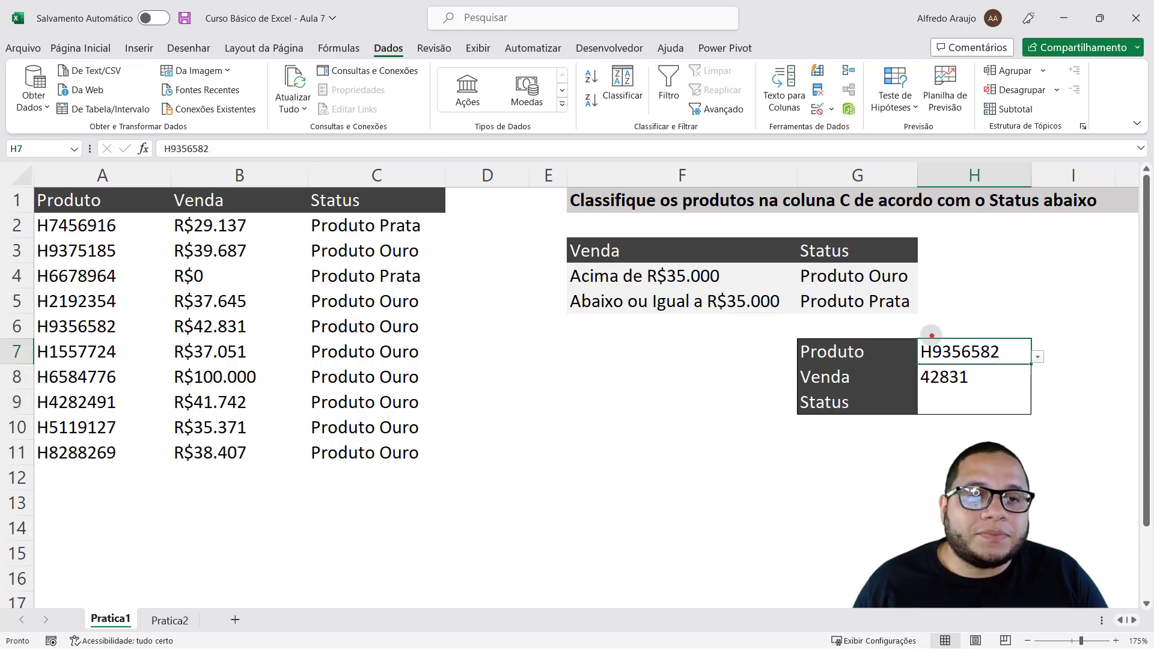
left_click_drag(912, 333, 1021, 364)
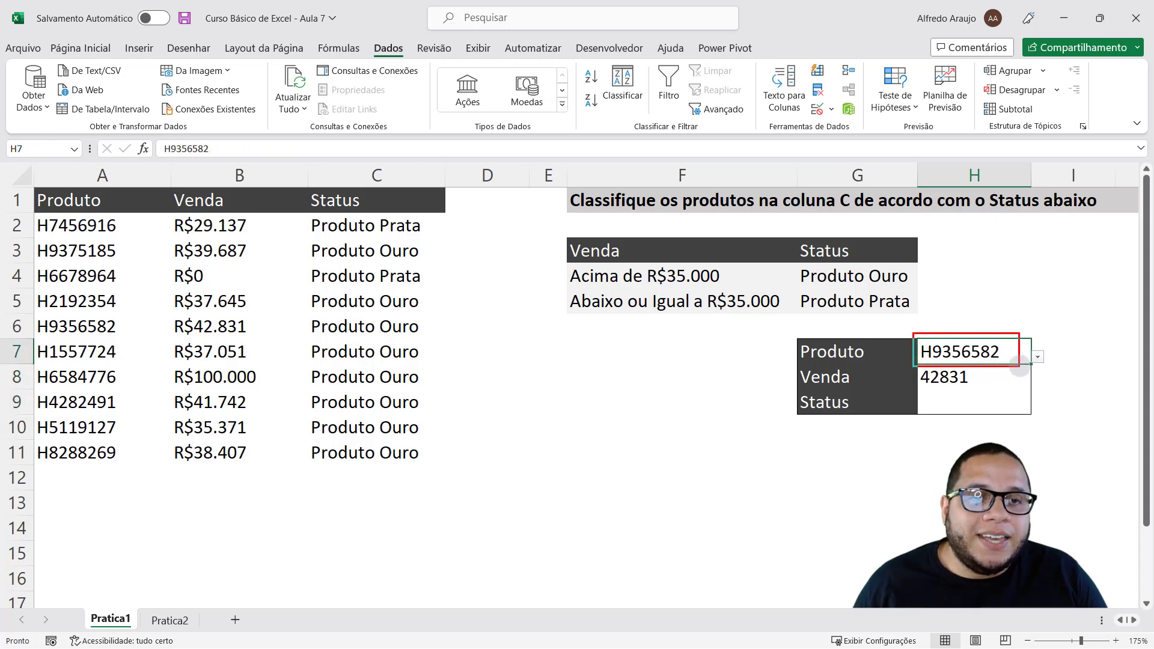
left_click_drag(911, 361, 982, 388)
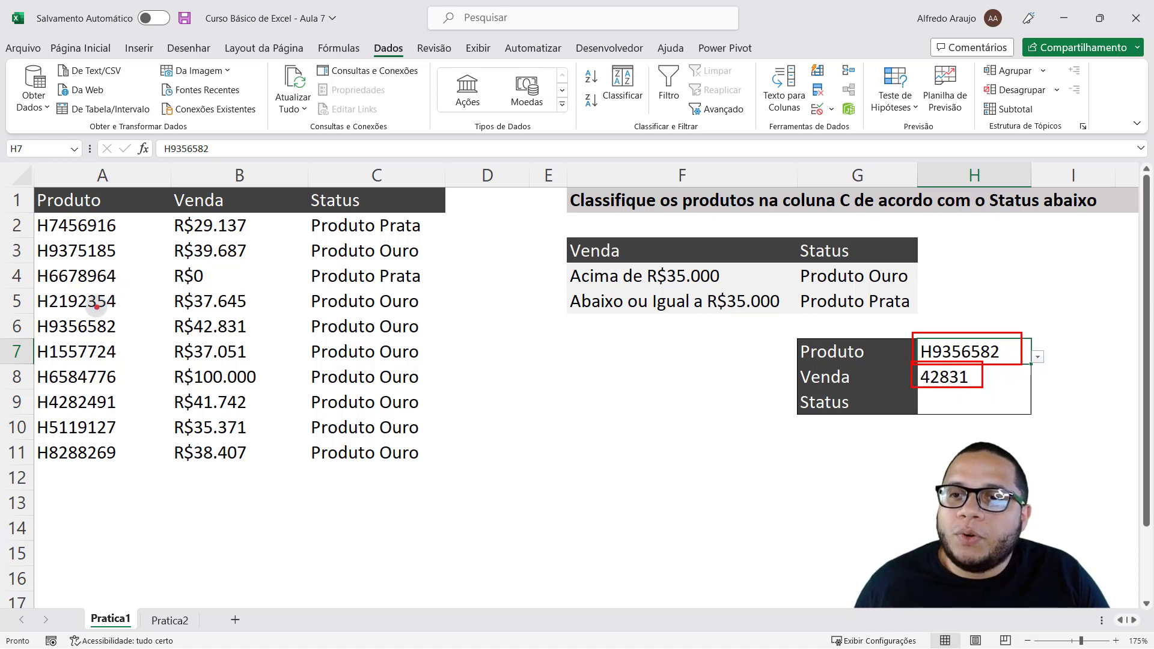
left_click_drag(91, 158, 92, 312)
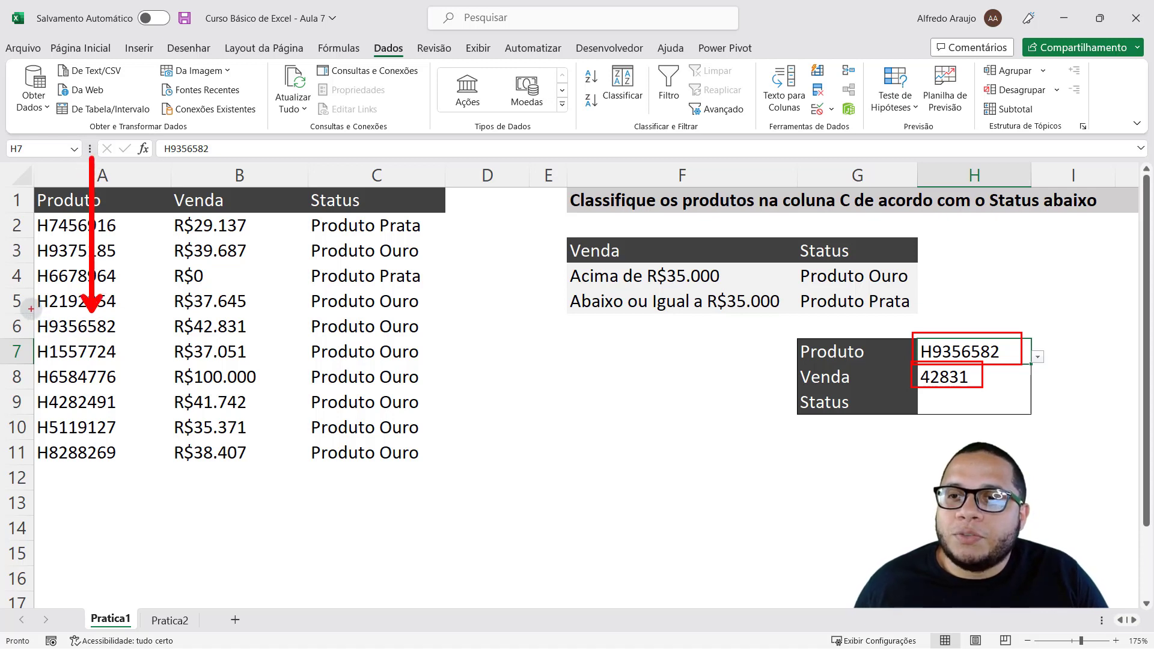
mouse_move(32, 309)
left_mouse_down()
mouse_move(118, 343)
mouse_move(131, 318)
mouse_move(119, 327)
left_mouse_up()
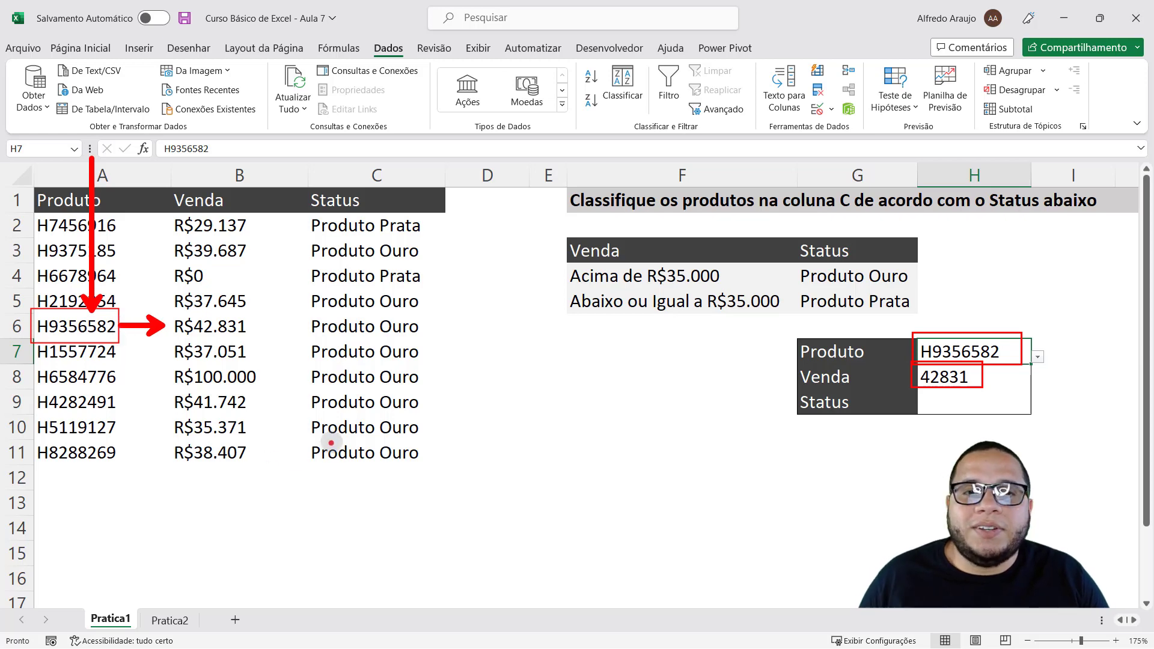
key("Escape")
Step: Format H8 as accounting currency with no decimals and widen column H
left_click(961, 375)
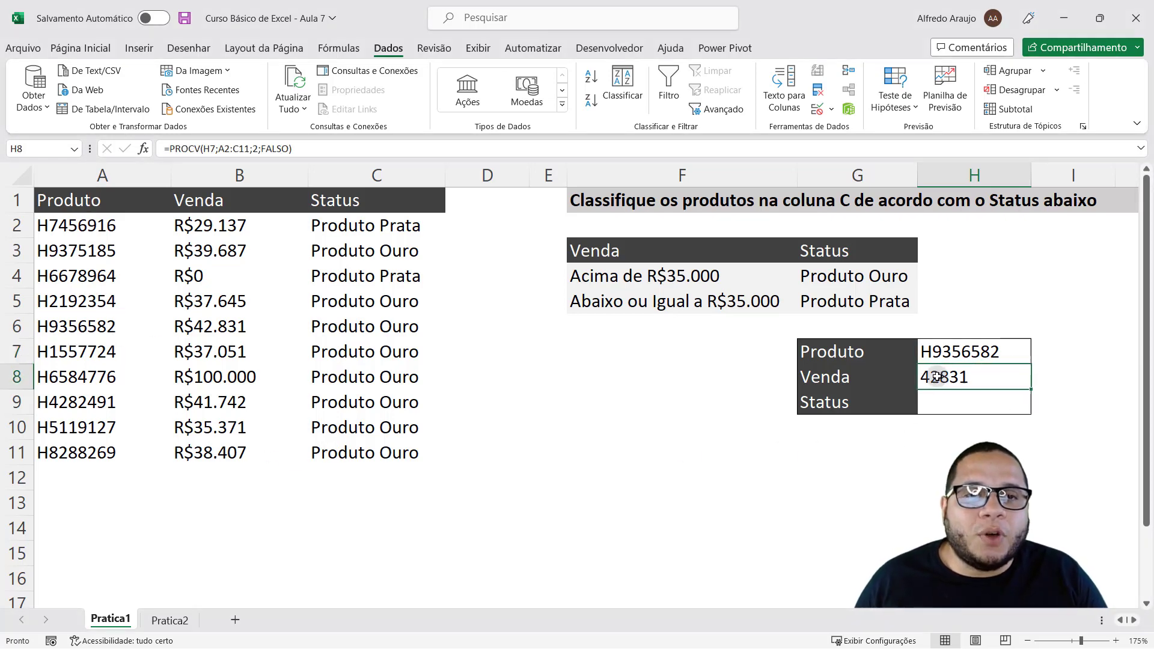
left_click(80, 47)
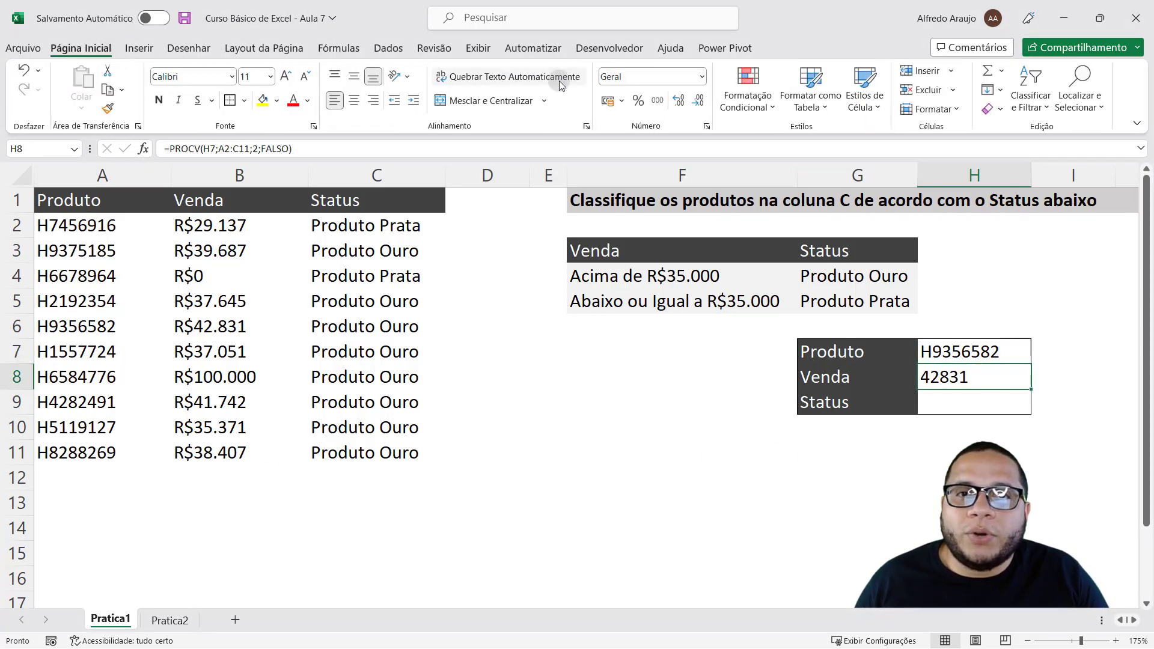
left_click(607, 101)
left_click_drag(1031, 174, 1039, 175)
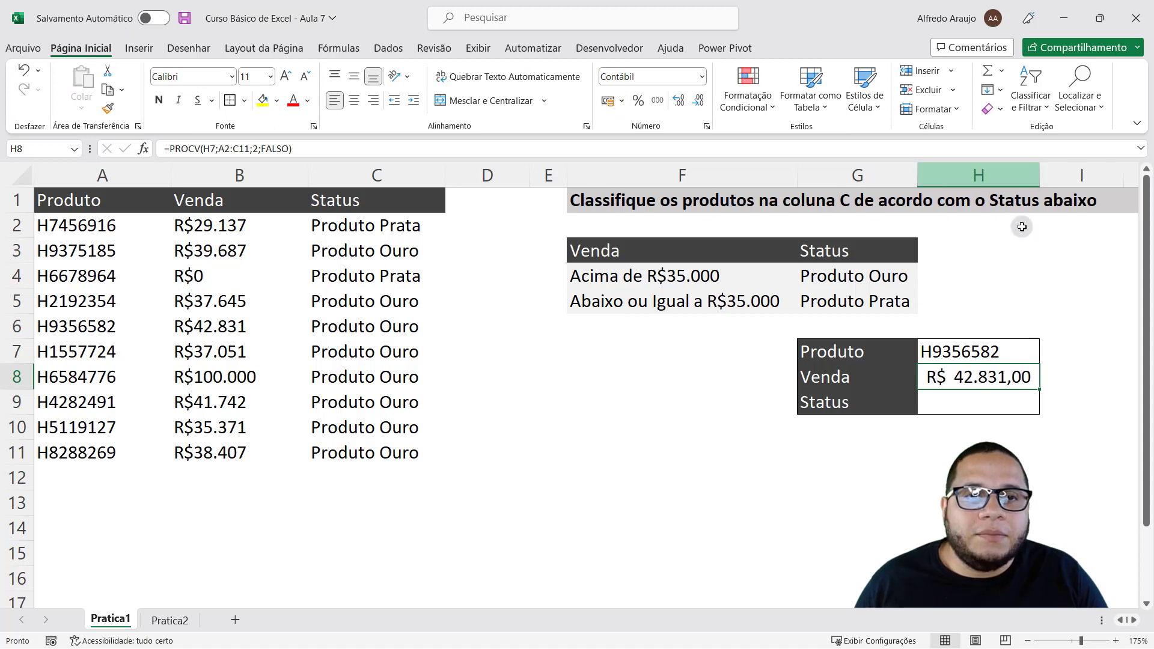
left_click(699, 101)
left_click(699, 101)
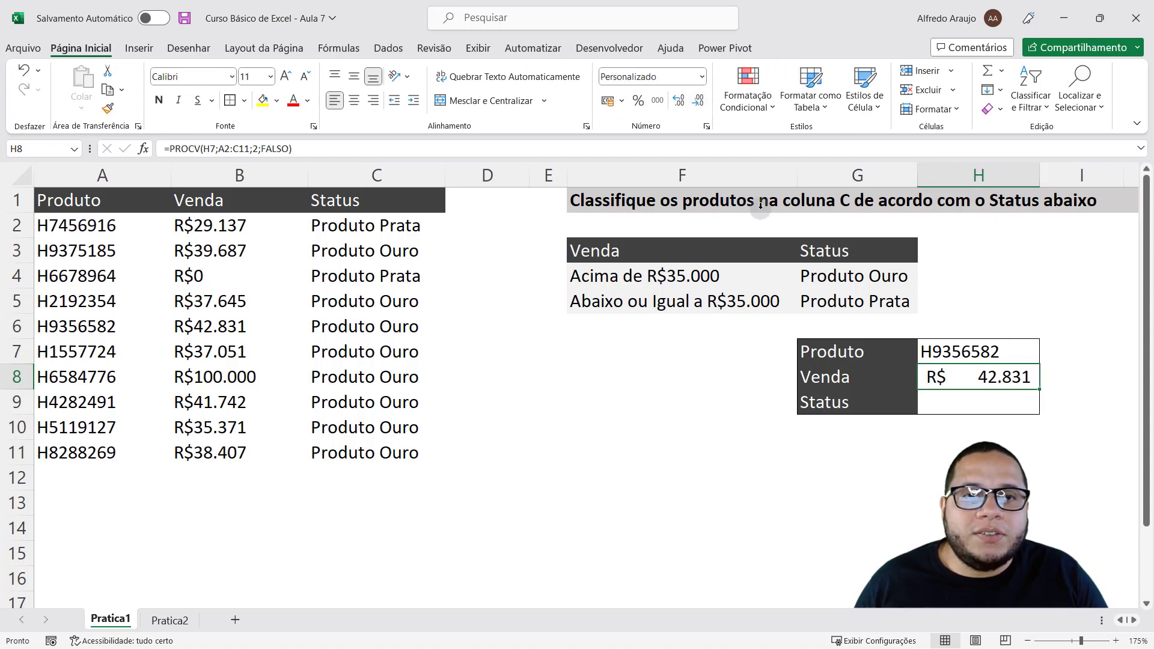
Step: Choose product H8288269 in H7's dropdown and mark its matching row in the list
left_click(1032, 356)
left_click(1047, 358)
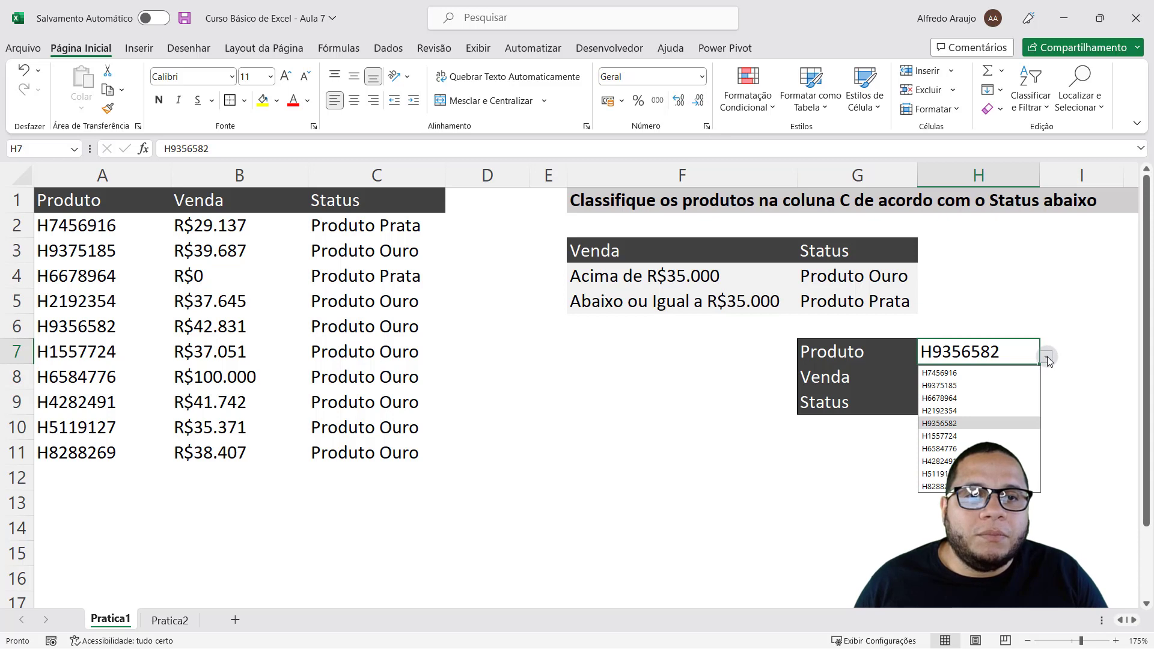
left_click(938, 486)
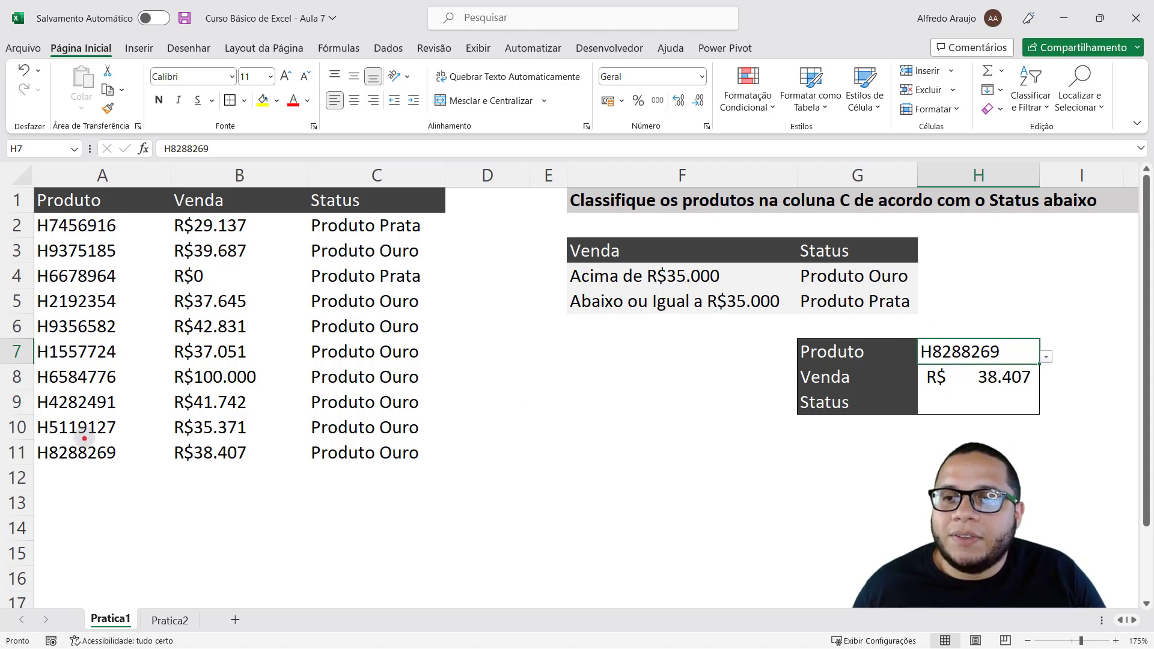
mouse_move(84, 210)
left_mouse_down()
mouse_move(84, 434)
mouse_move(121, 468)
mouse_move(126, 450)
left_mouse_up()
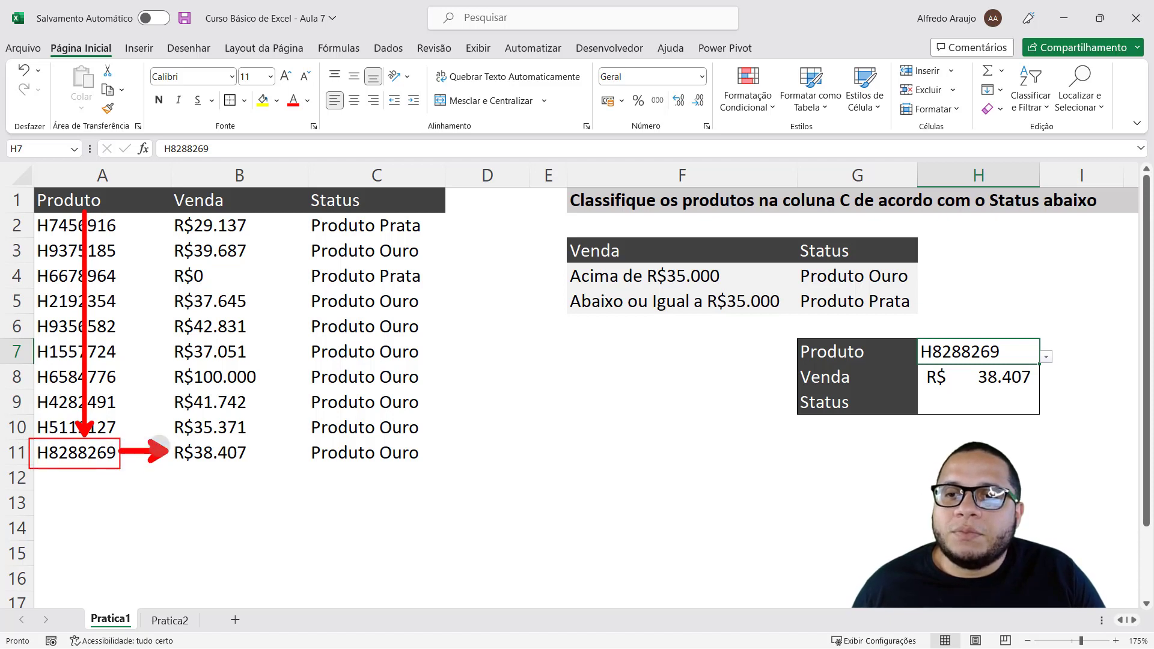
left_click_drag(170, 439, 261, 472)
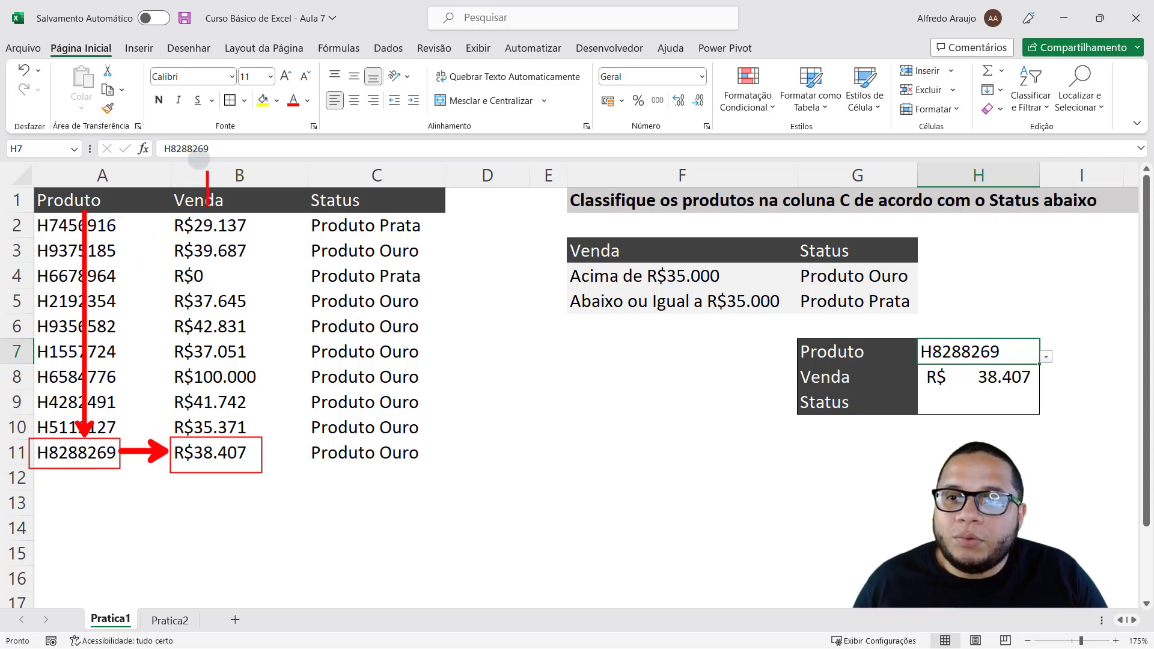
left_click_drag(202, 154, 219, 174)
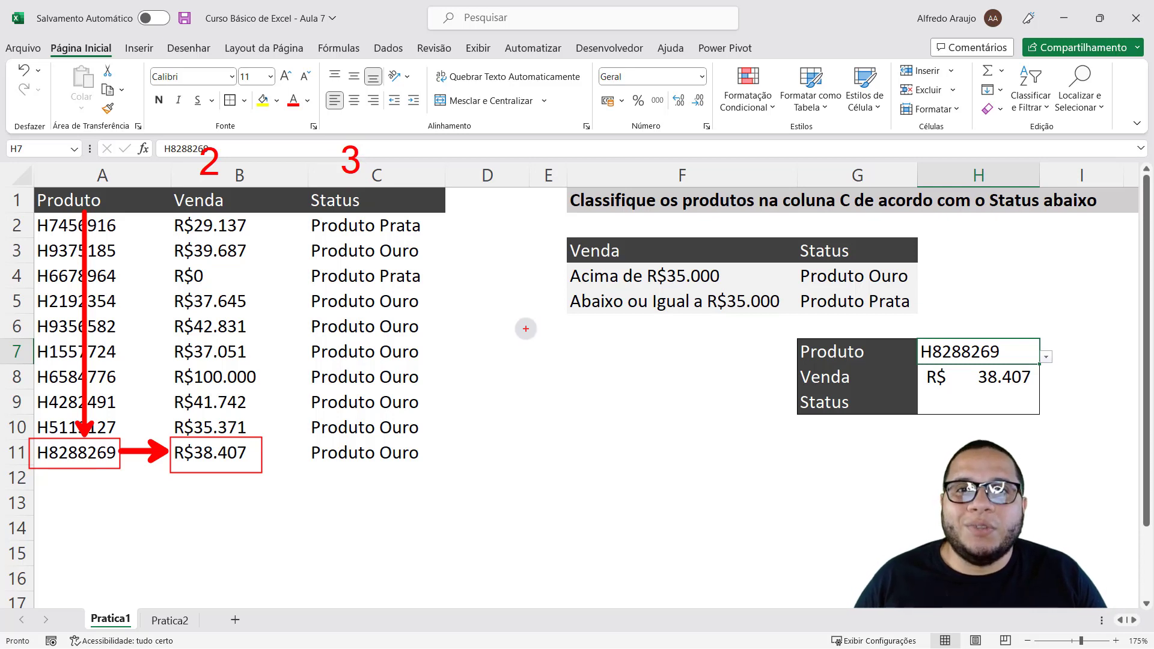
Step: Copy H8's PROCV formula text and paste it into H9
left_click(1014, 380)
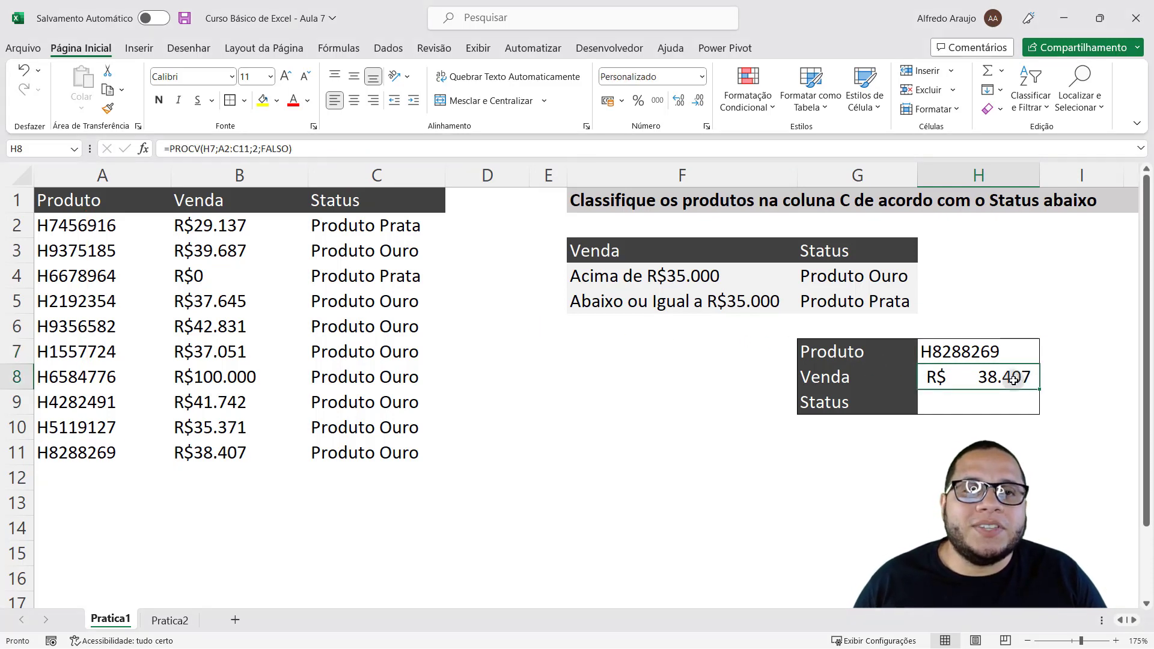
double_click(951, 370)
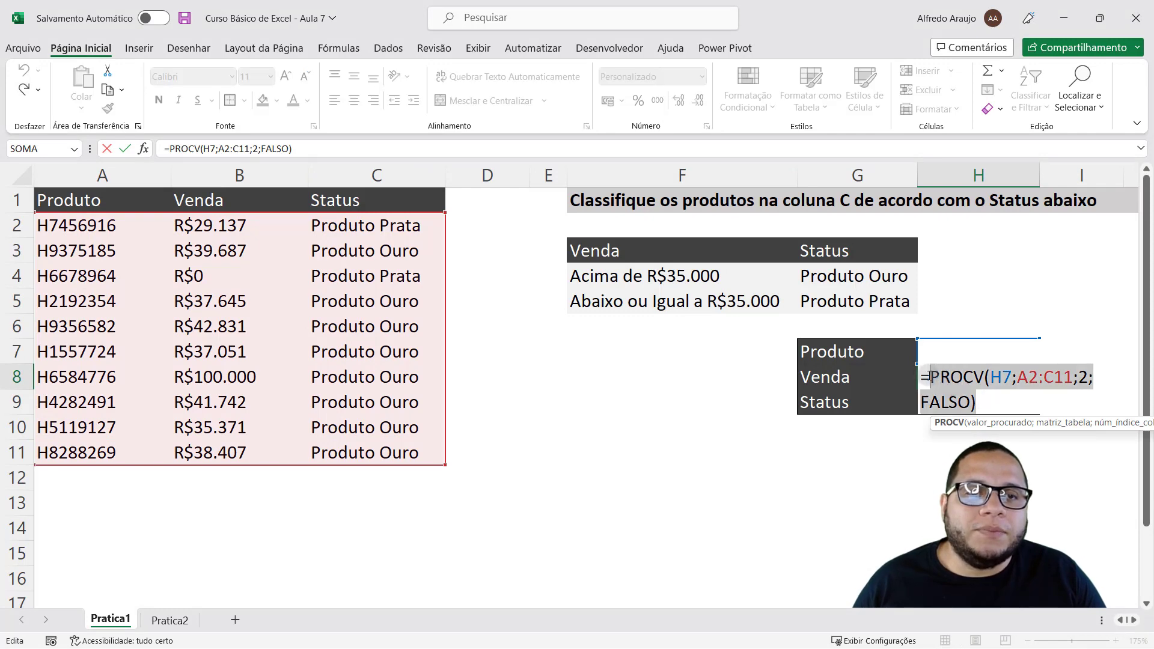
key("Escape")
double_click(969, 376)
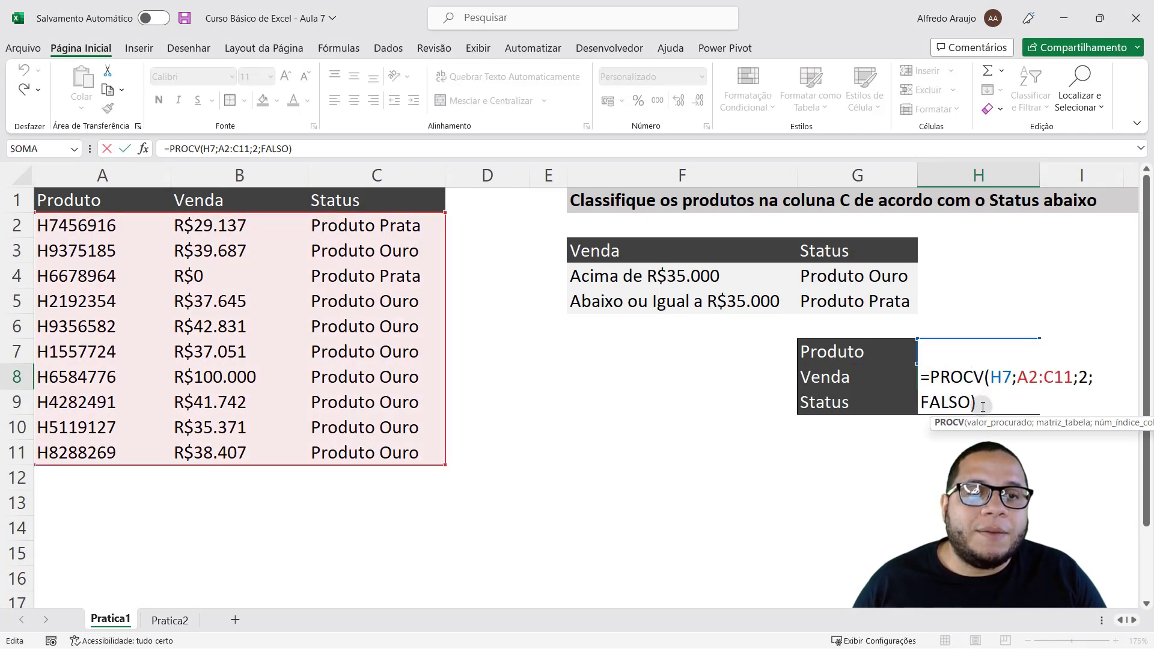
left_click_drag(976, 402, 907, 370)
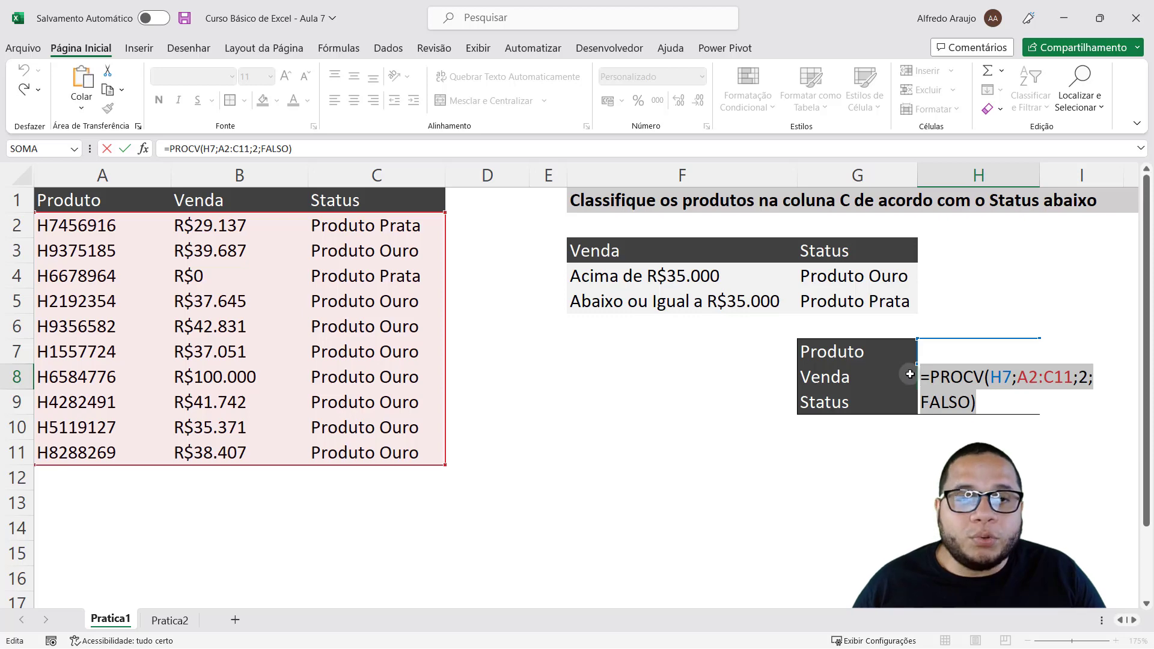
key("Tab")
left_click(960, 406)
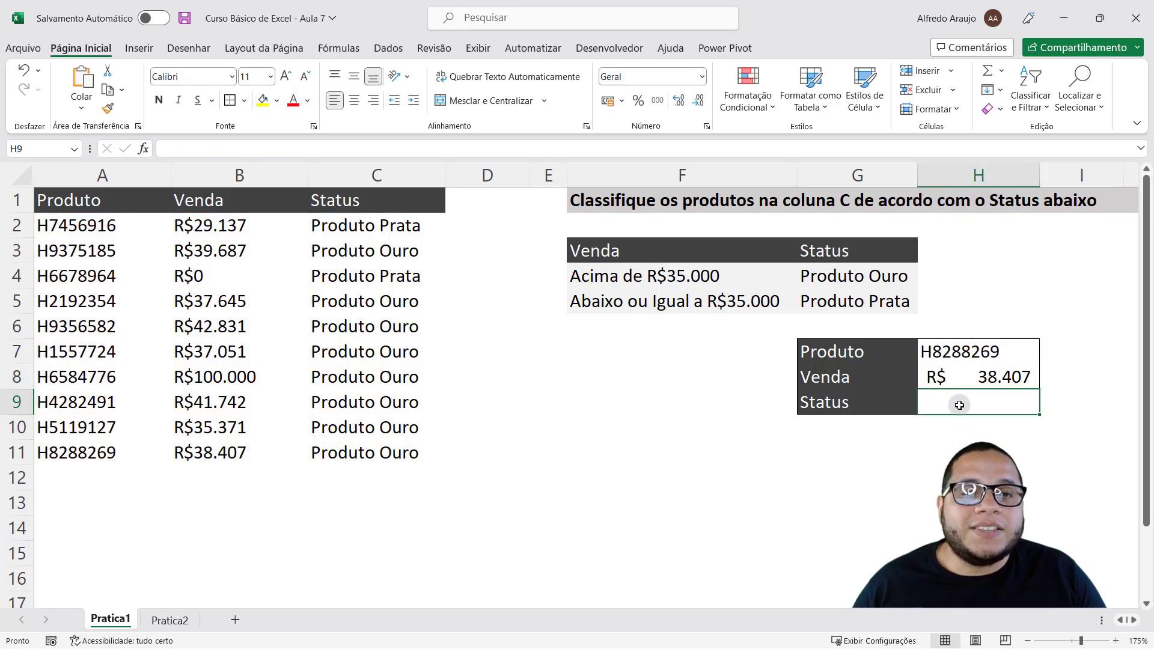
type("=PROCV(H7;A2:C11;2;FALSO)")
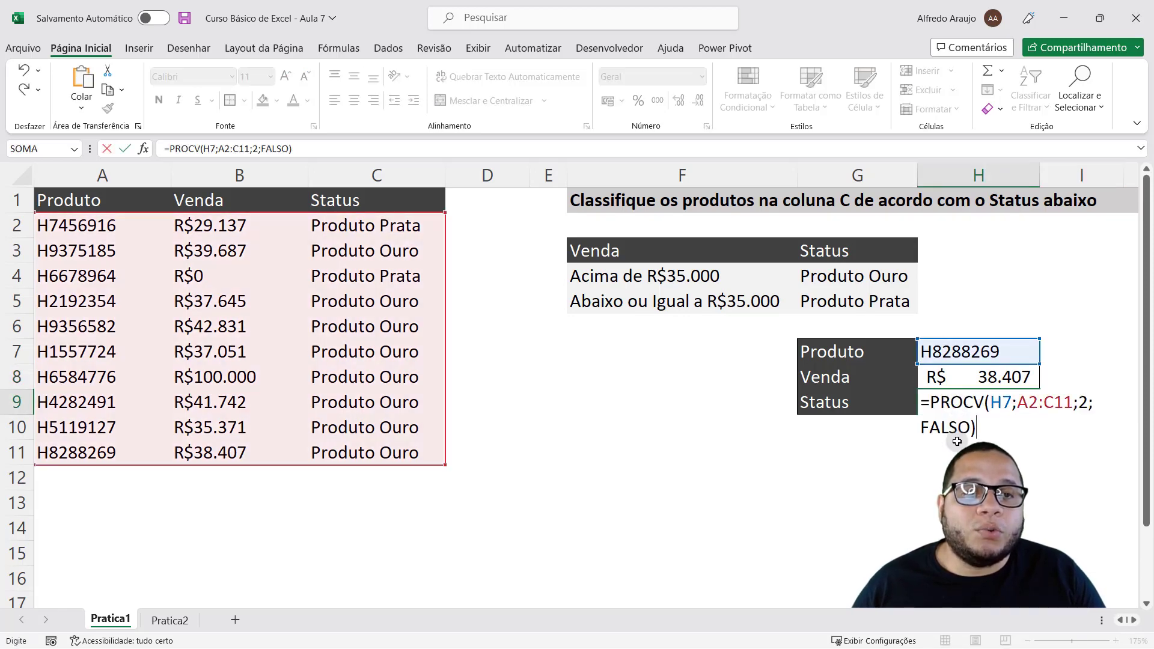
left_click(977, 478)
Step: Format H8:H9 as Moeda currency without decimals and autofit column H
left_click(974, 396)
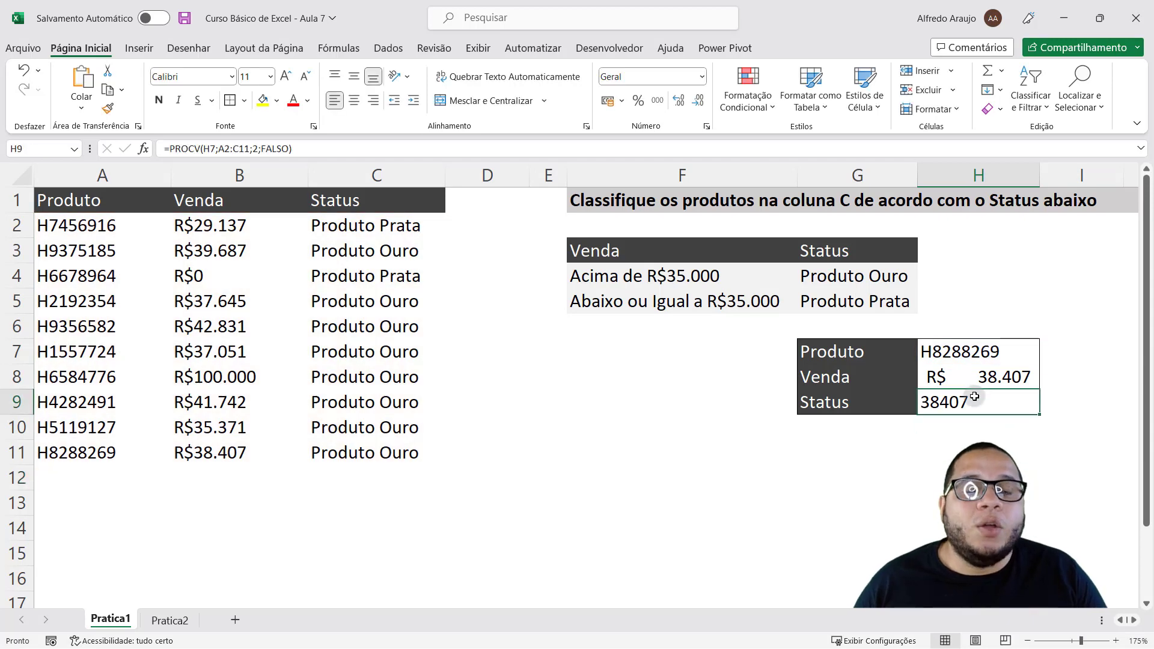
left_click(701, 77)
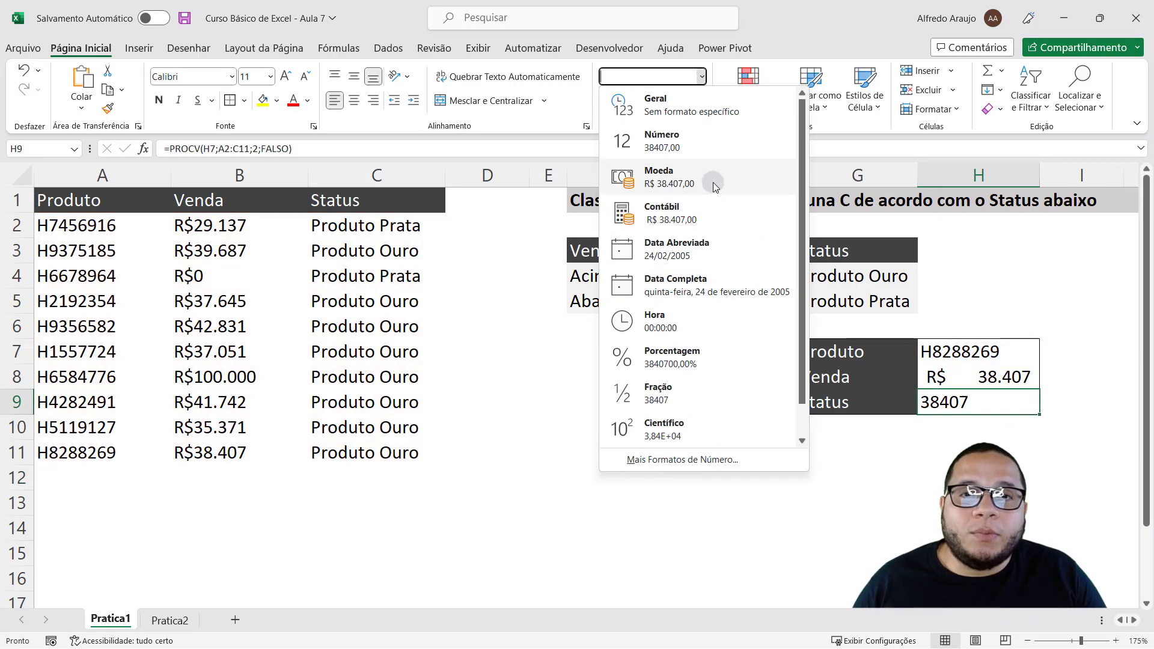
left_click(712, 182)
left_click(701, 77)
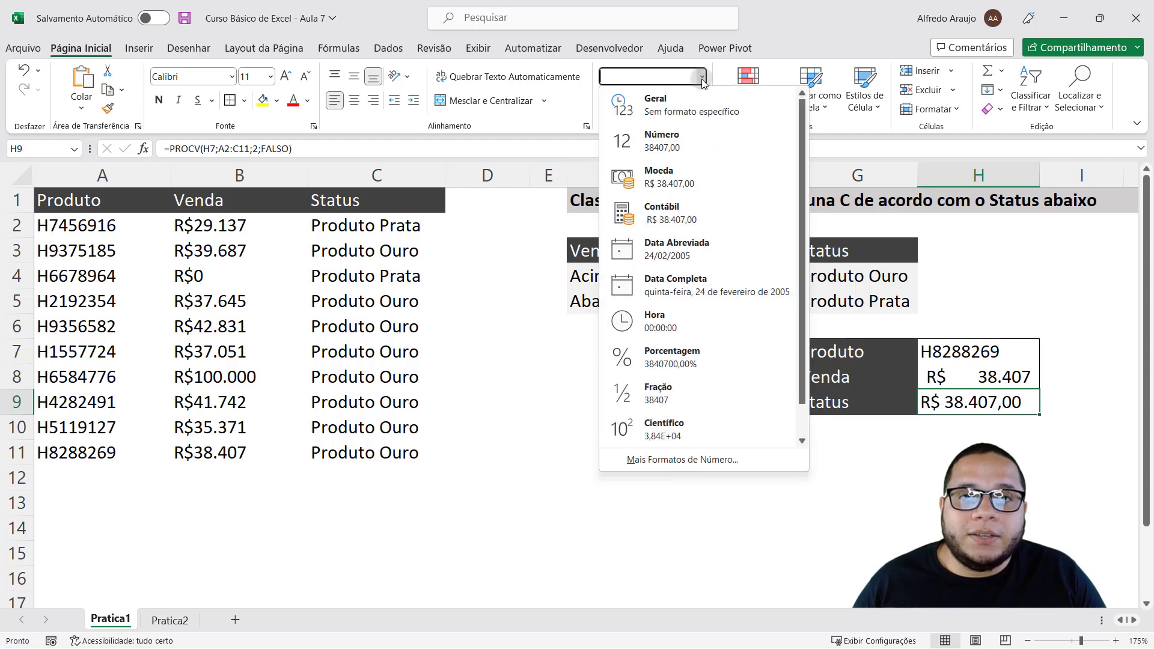
left_click(703, 197)
left_click(697, 101)
left_click(697, 100)
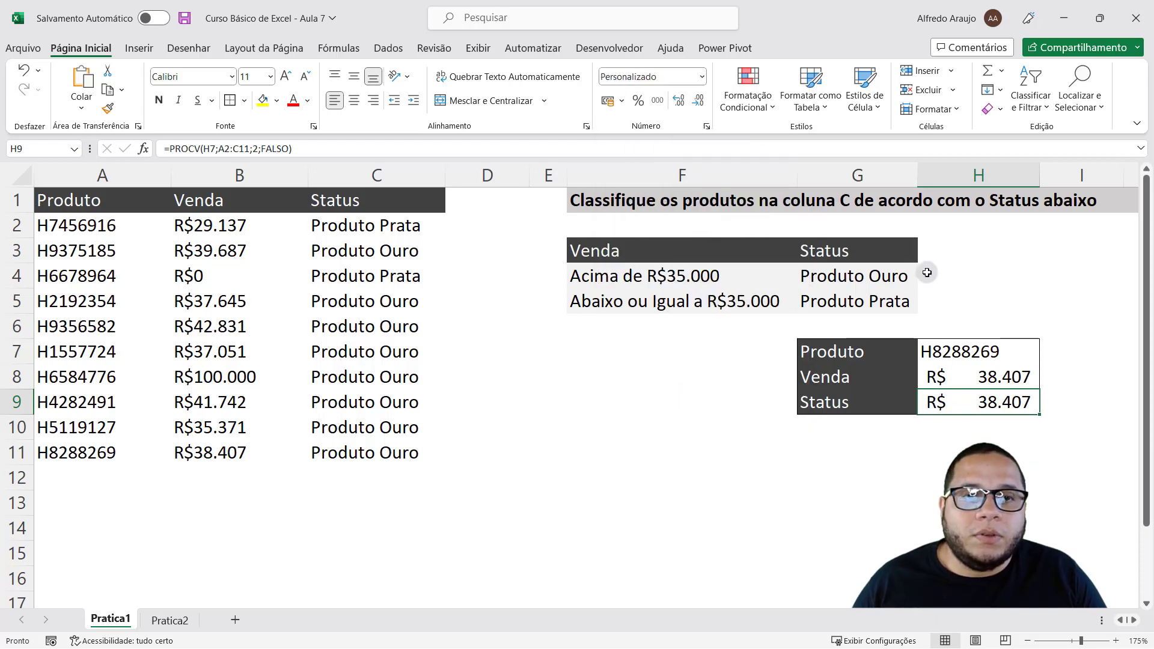
left_click_drag(986, 376, 987, 404)
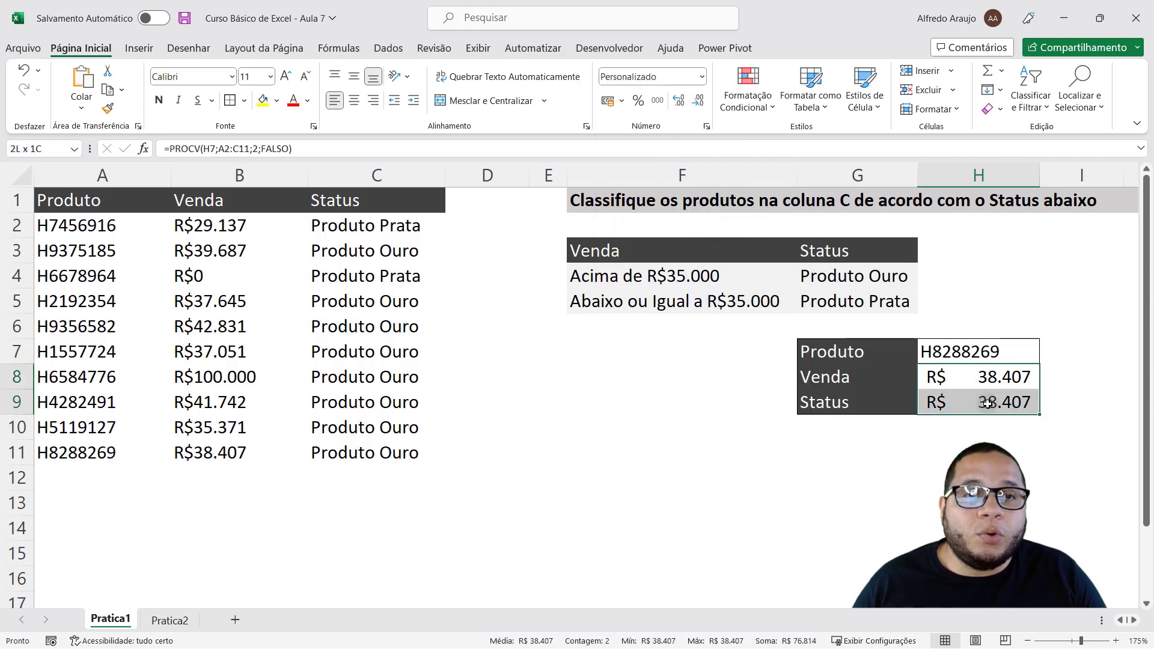
left_click(701, 77)
left_click(709, 174)
left_click(697, 100)
left_click(698, 100)
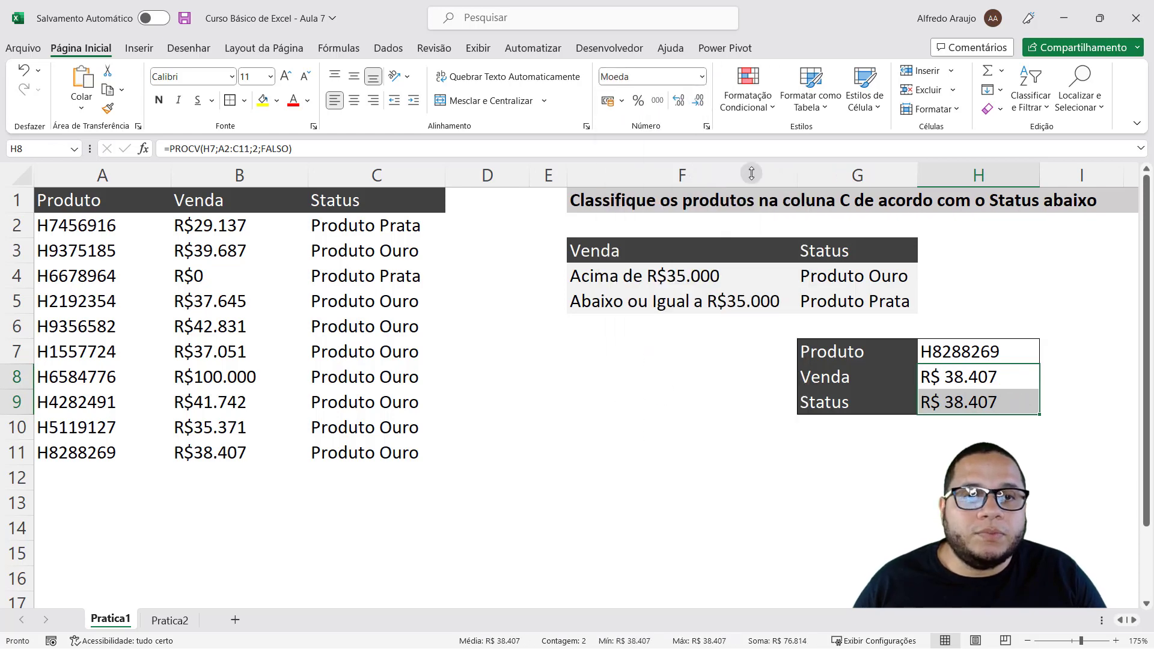
left_click(950, 428)
double_click(1038, 174)
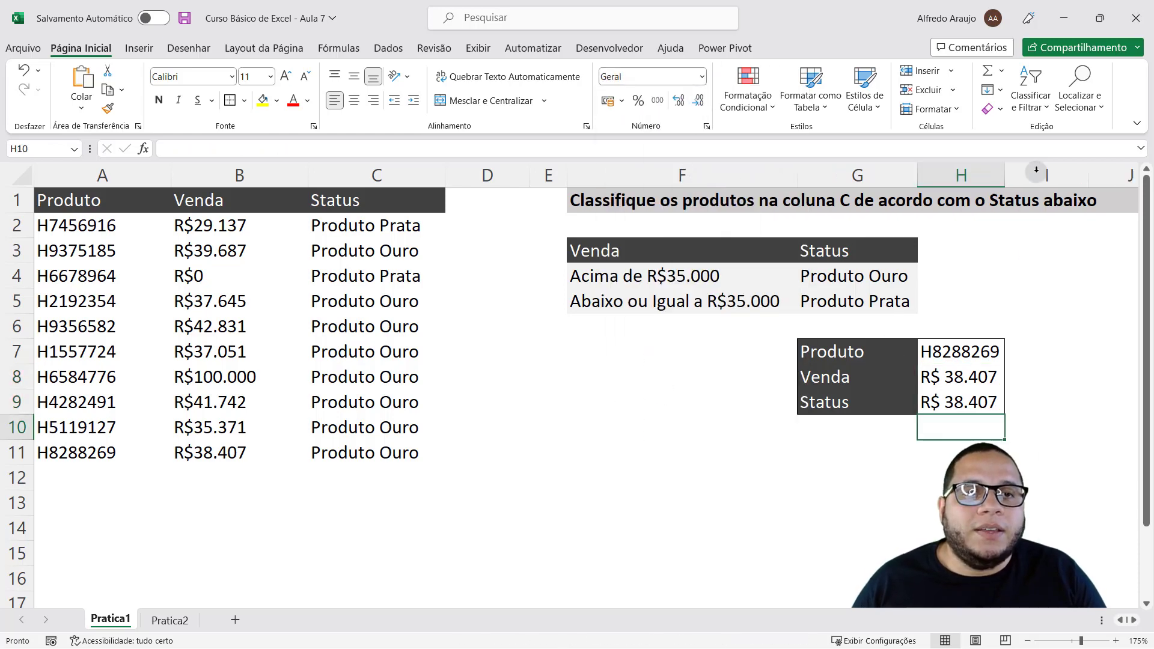
left_click(976, 393)
Step: Change H9's column index to 3 so it returns the Status, Produto Ouro
double_click(976, 394)
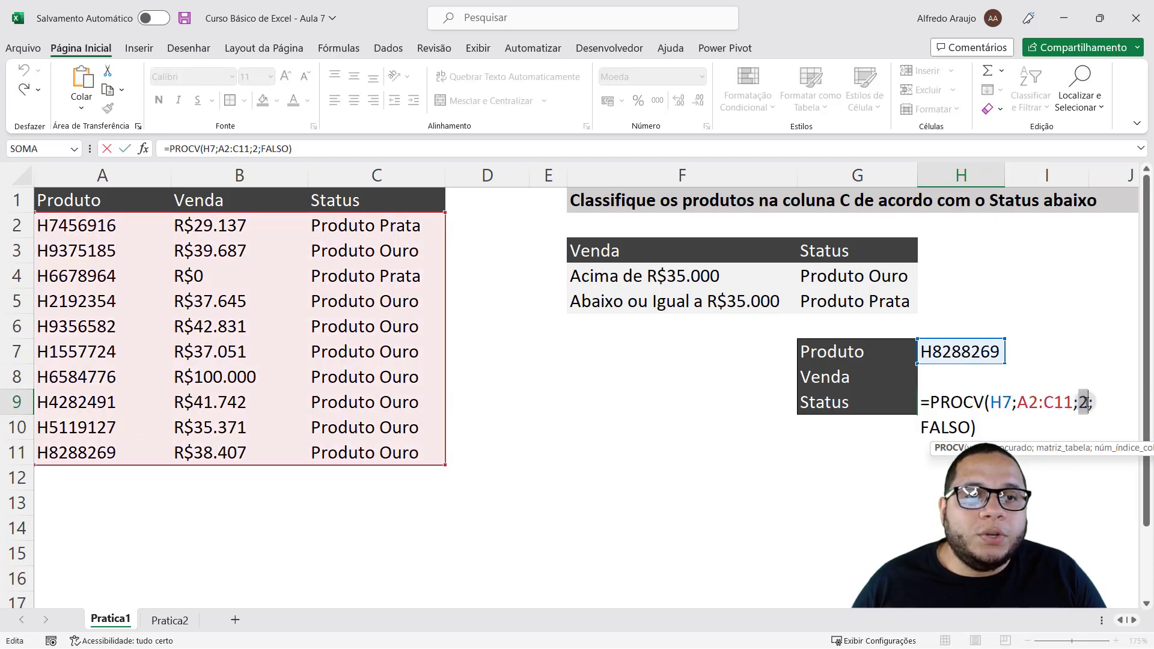
type("3")
key("Return")
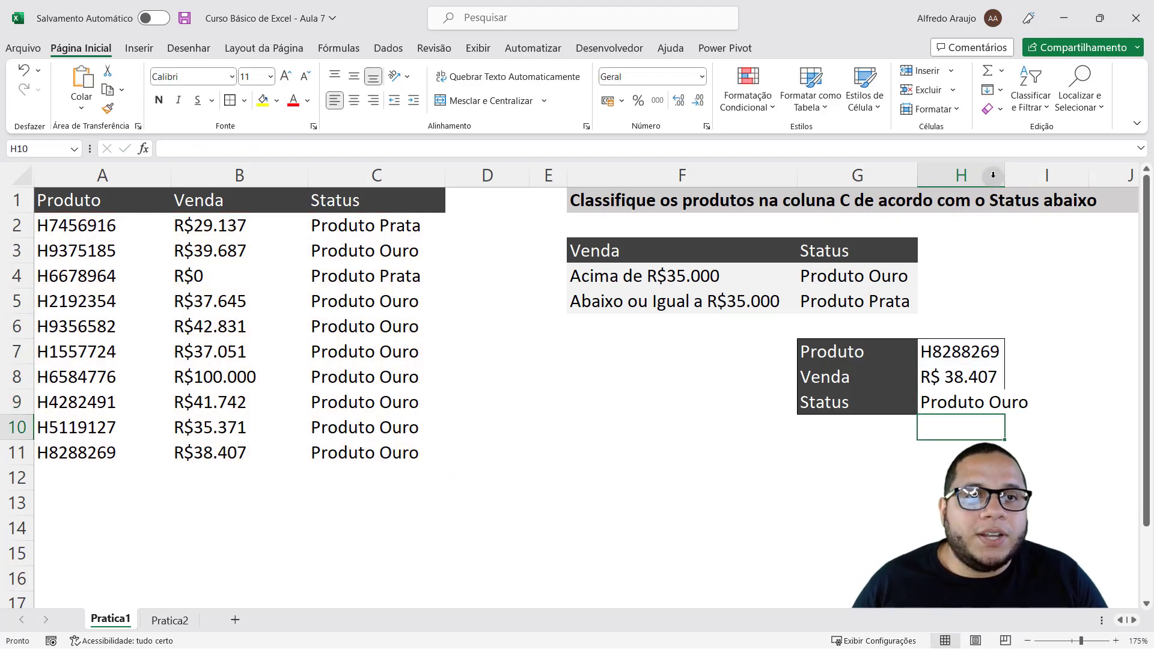
Step: Autofit column H, then test the lookup with products H2192354 and H4282491
double_click(1004, 174)
left_click(1009, 352)
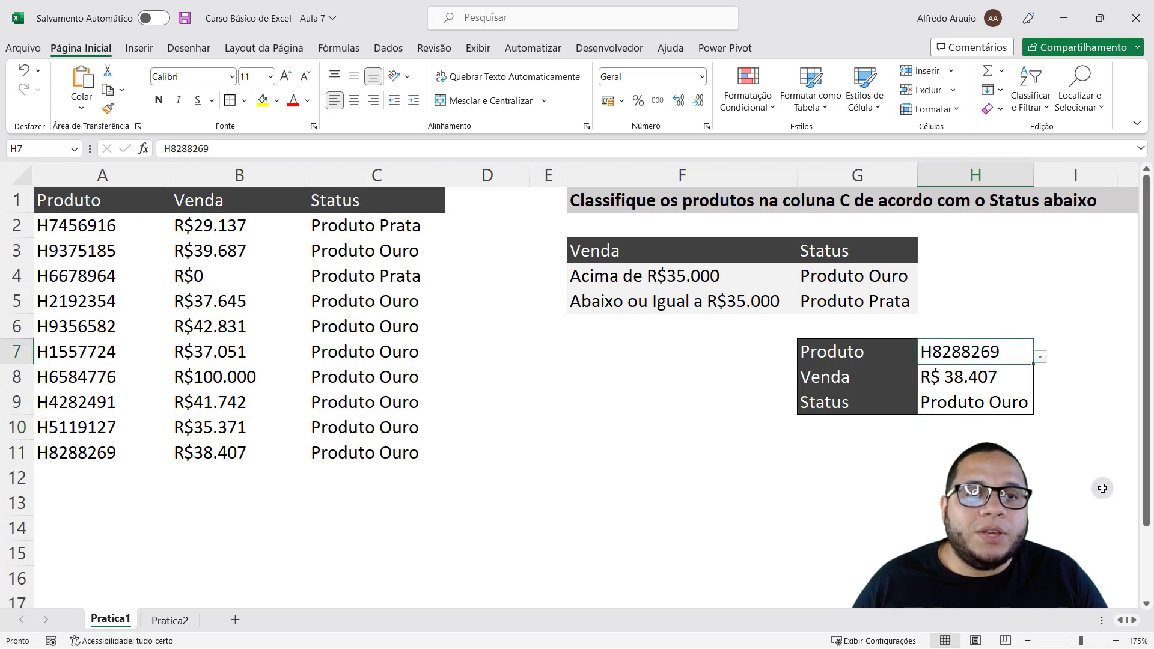
left_click(1039, 357)
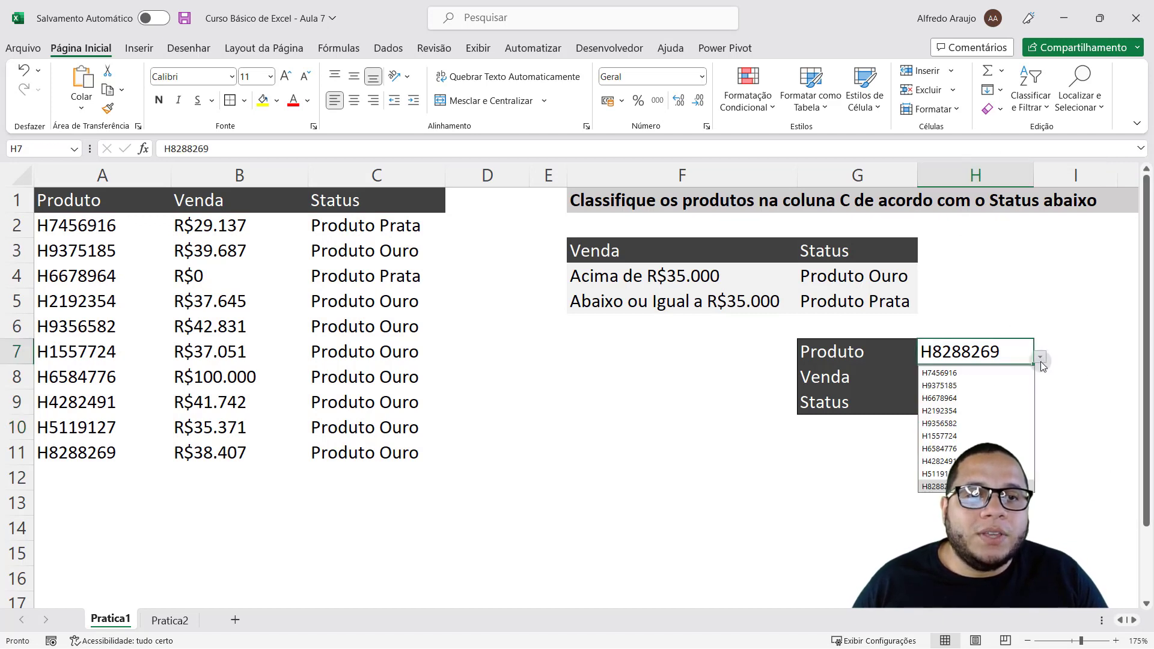
left_click(1007, 411)
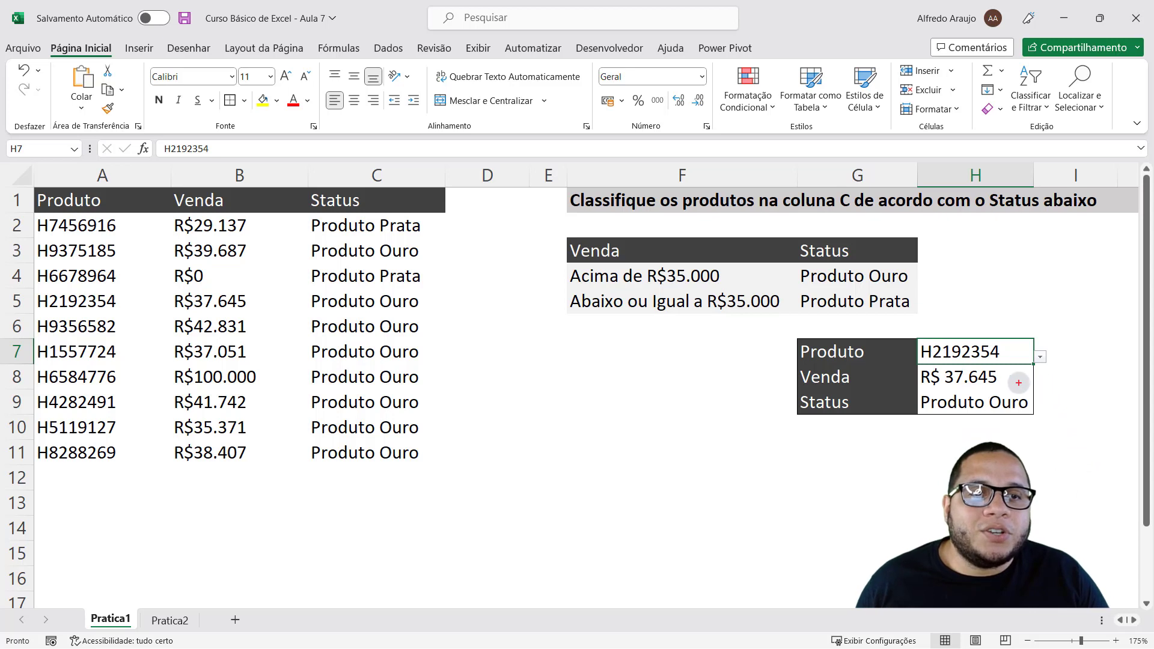
left_click_drag(1059, 343, 1015, 383)
left_click_drag(1141, 337, 1033, 414)
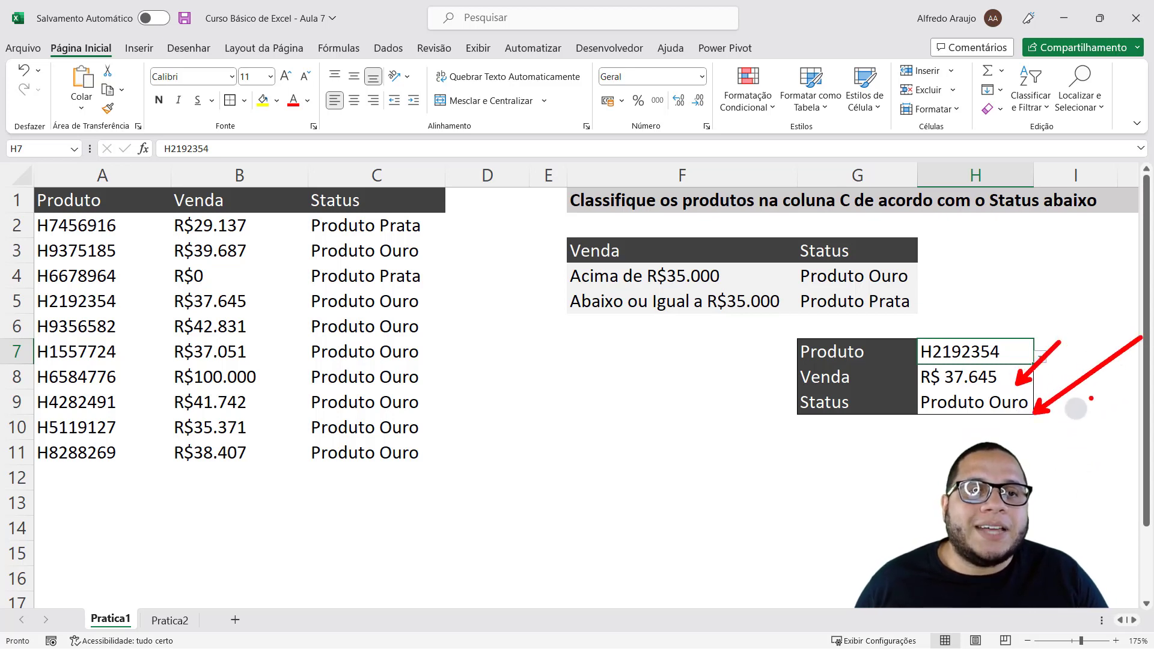
left_click(1039, 357)
key("Escape")
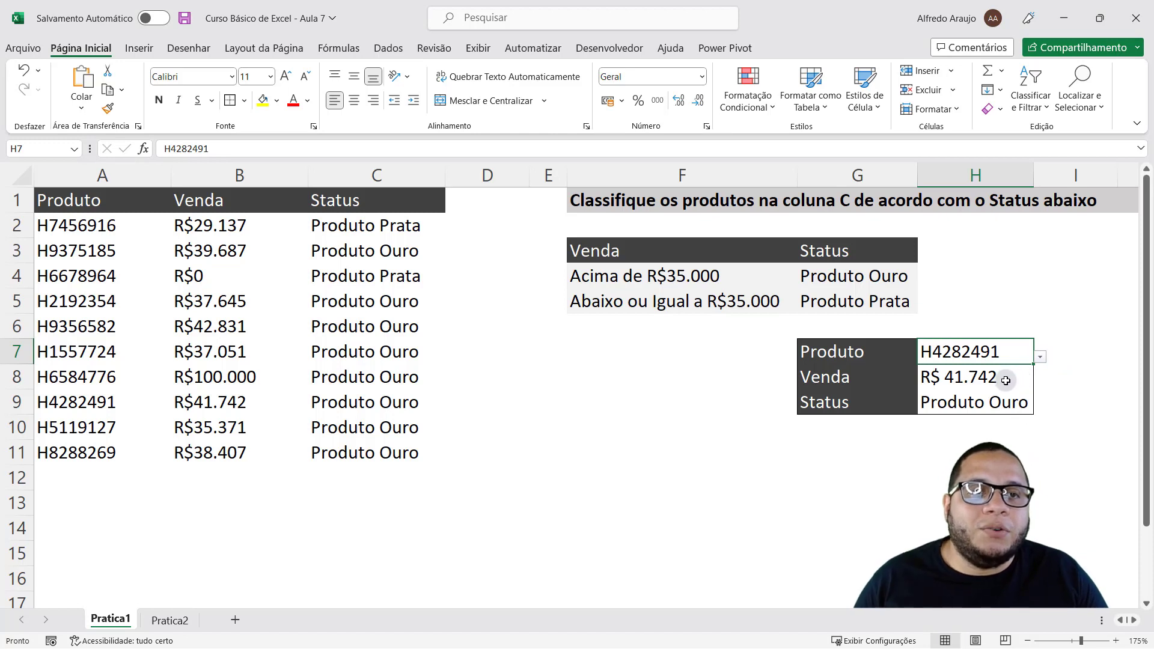
Step: Pick product H7456916, showing R$ 29.137 and Produto Prata
left_click_drag(1005, 381, 1061, 324)
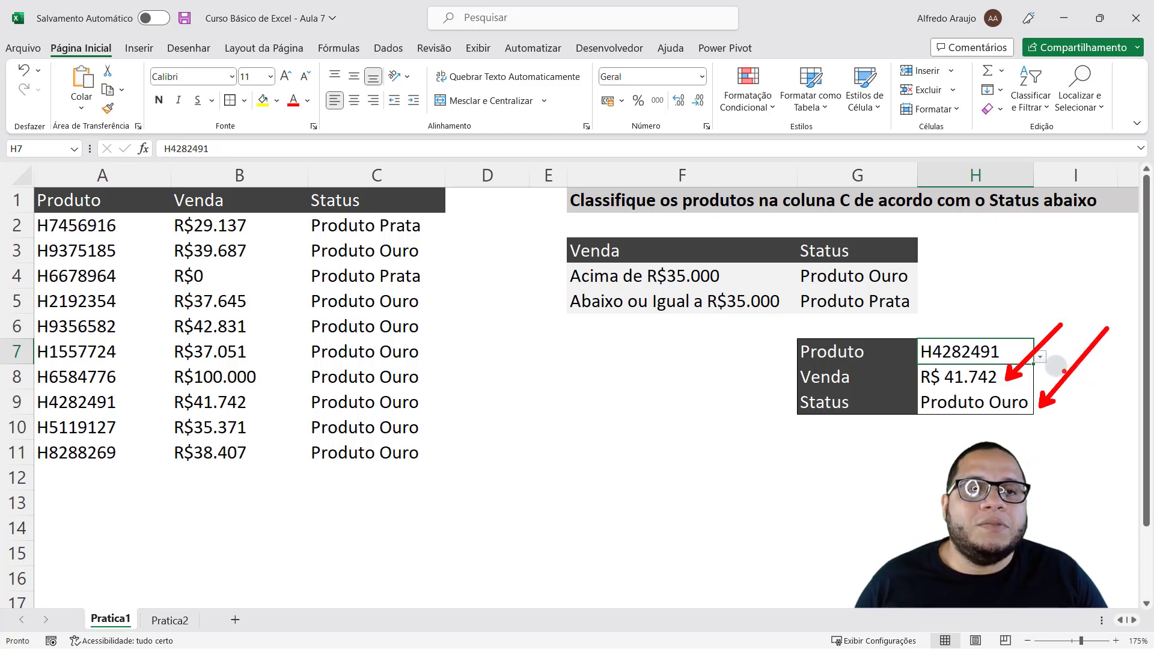
left_click(1040, 357)
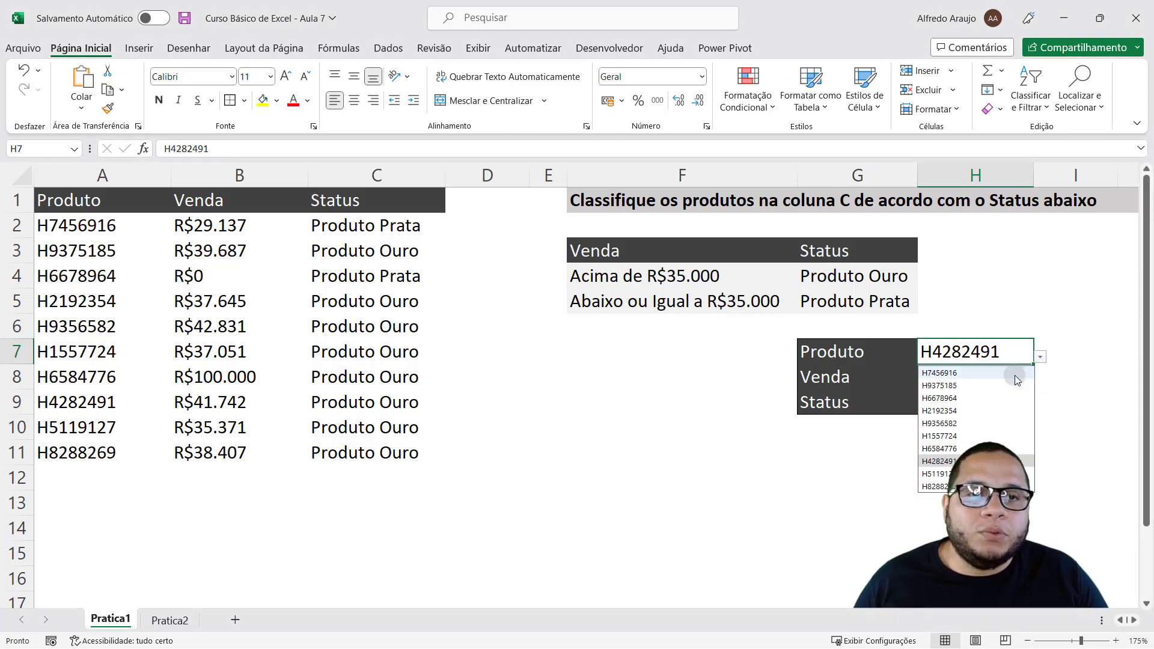
left_click(939, 372)
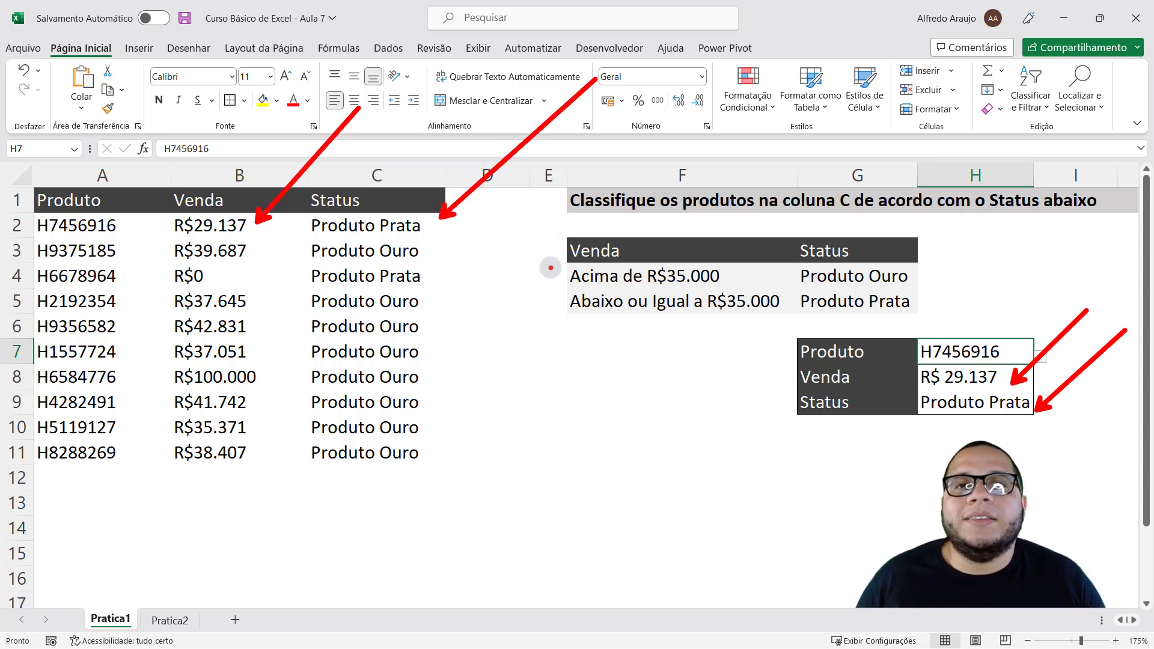
key("Escape")
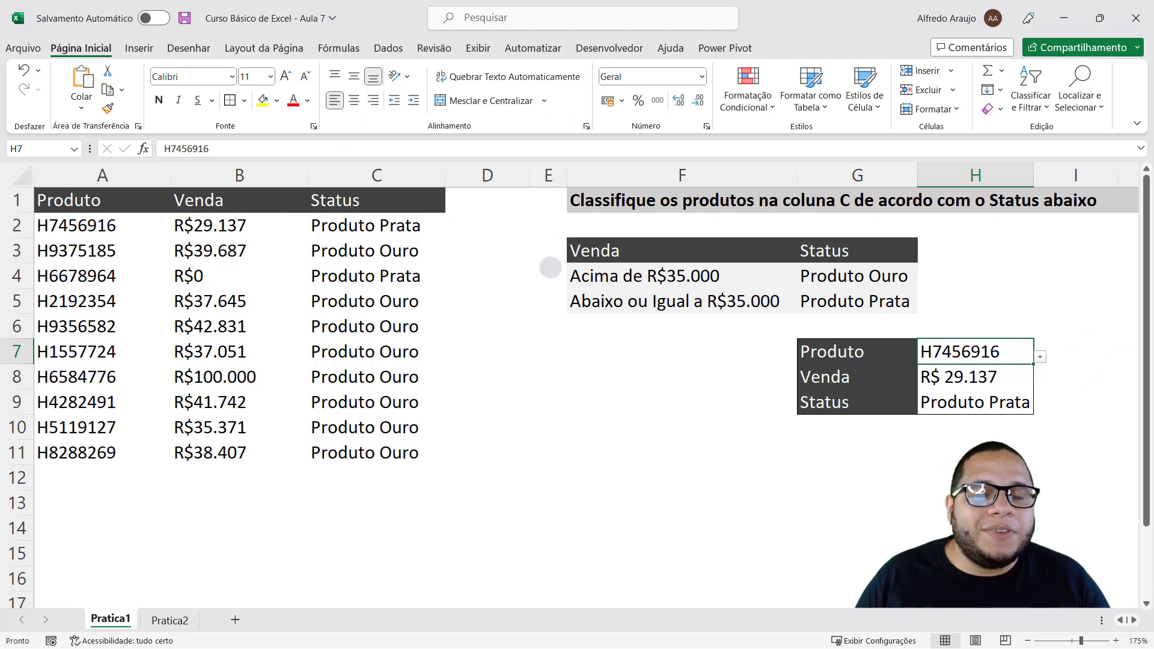